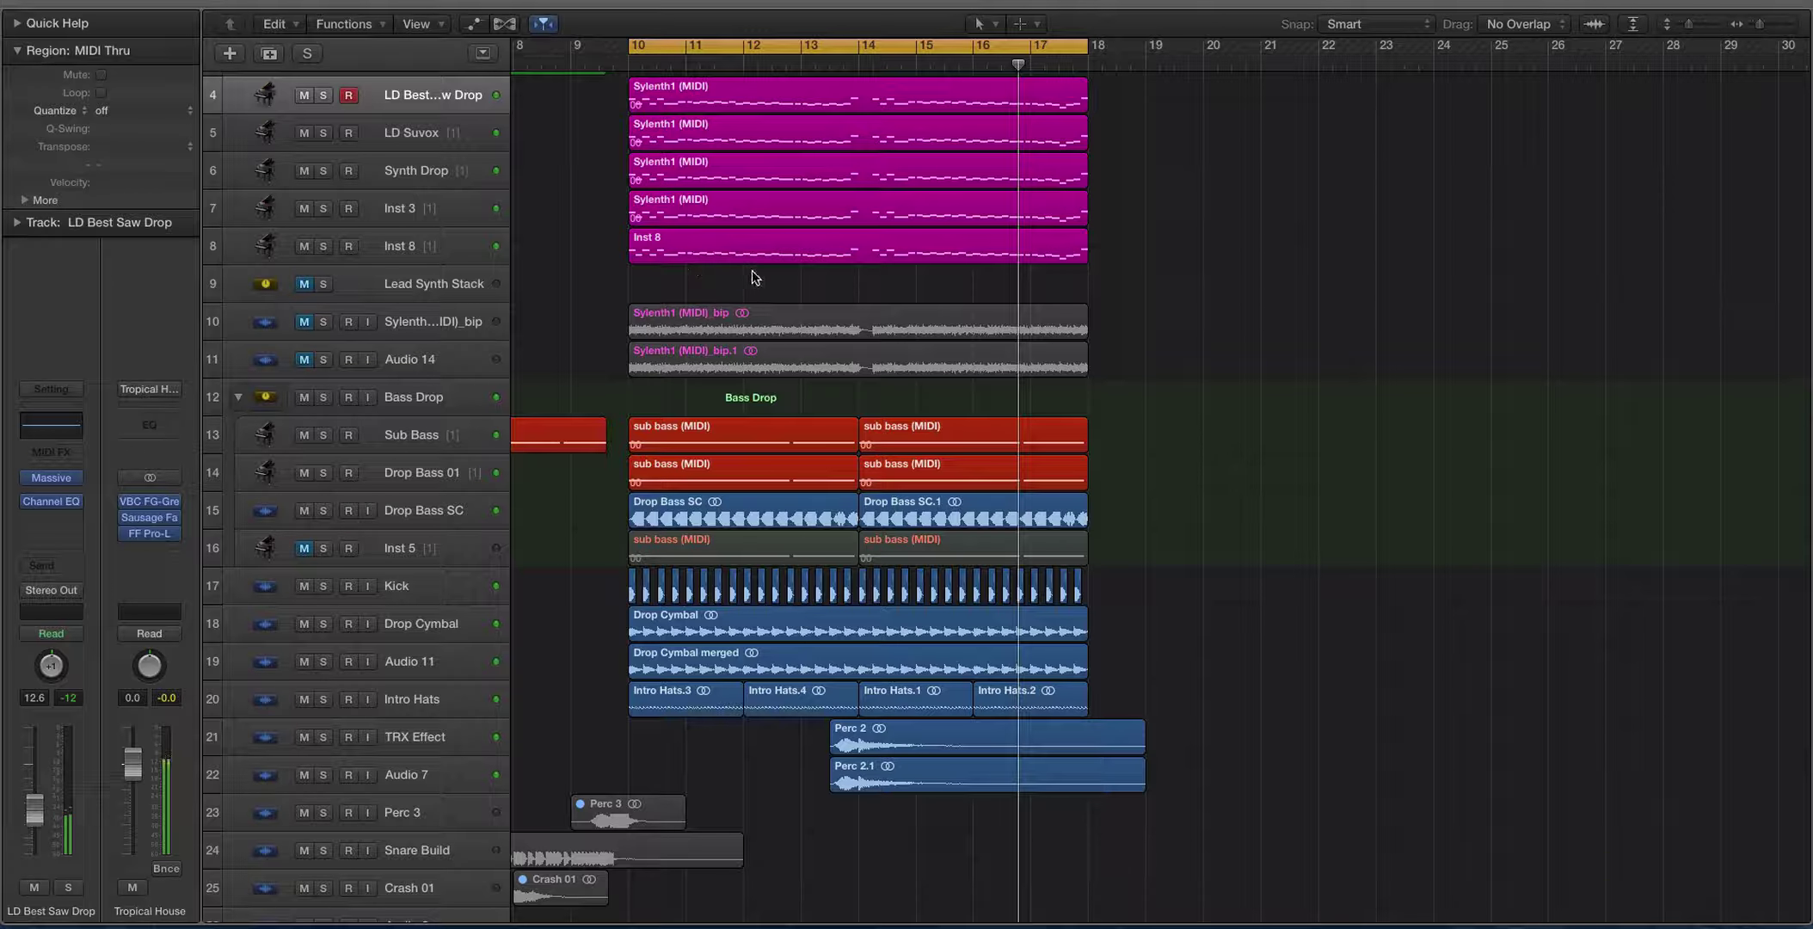
Select and solo the five lead synth regions, and solo the sub bass regions on the Sub Bass and Drop Bass 01 tracks.
{"action": "left_click_drag", "start_coordinate": [1234, 113], "coordinate": [846, 229]}
{"action": "key", "text": "ctrl+s"}
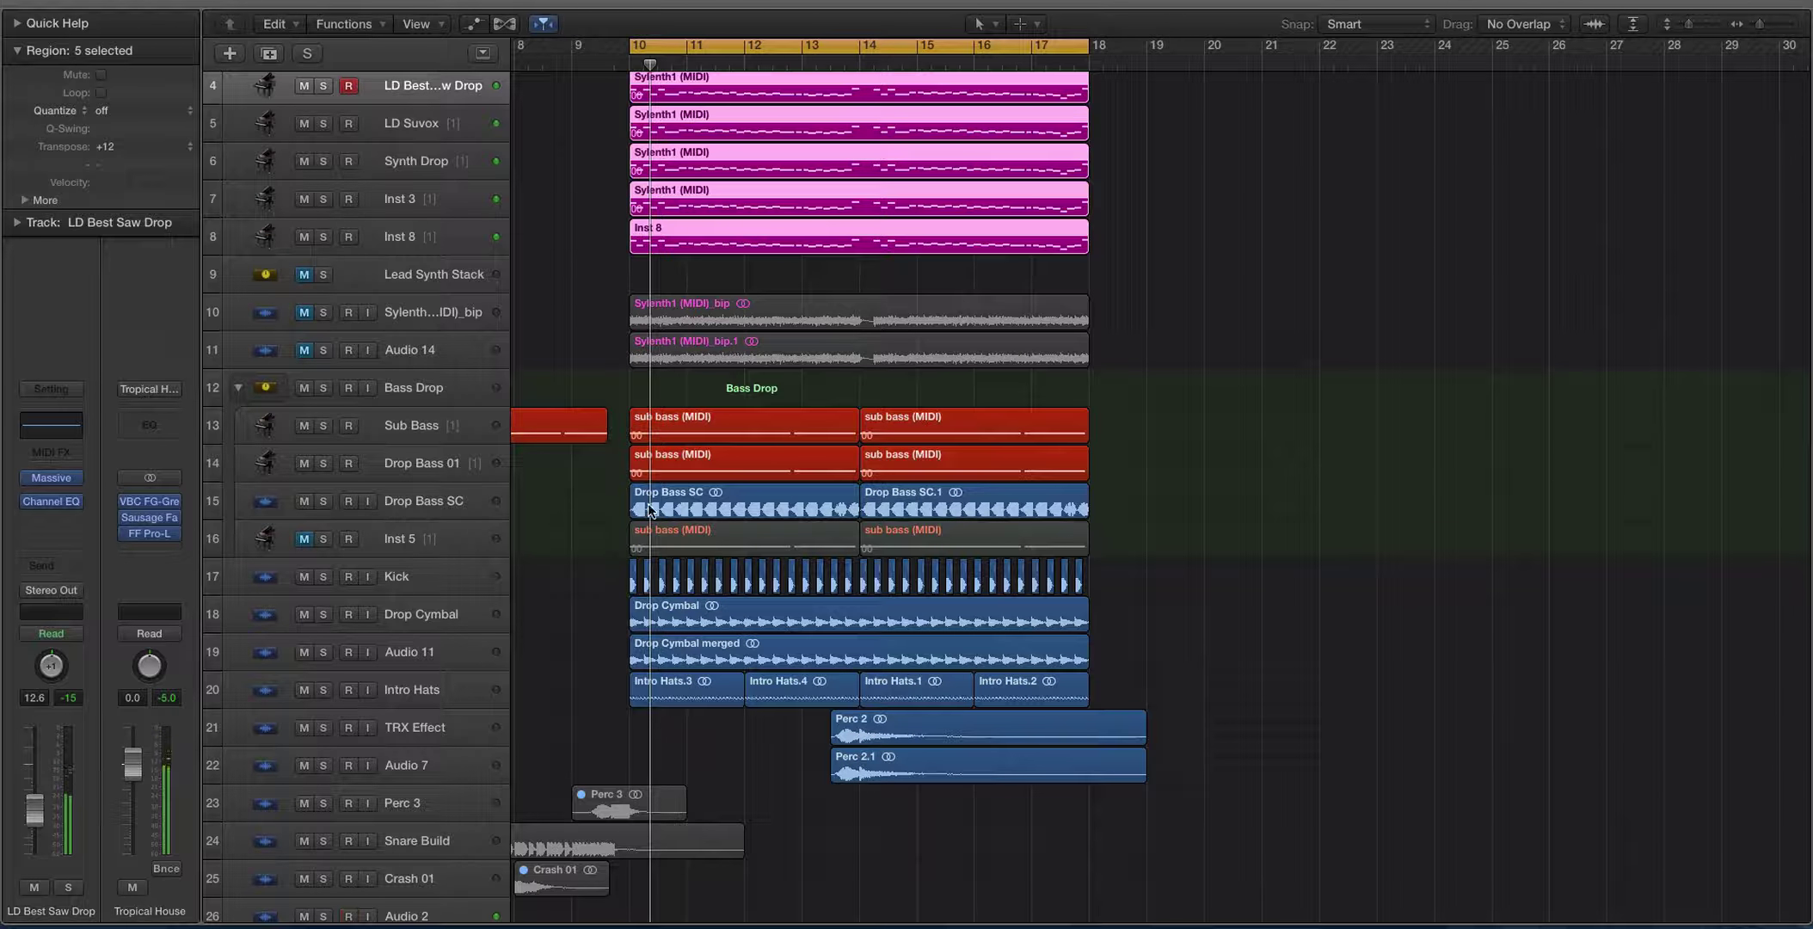
{"action": "left_click_drag", "start_coordinate": [1114, 420], "coordinate": [732, 447]}
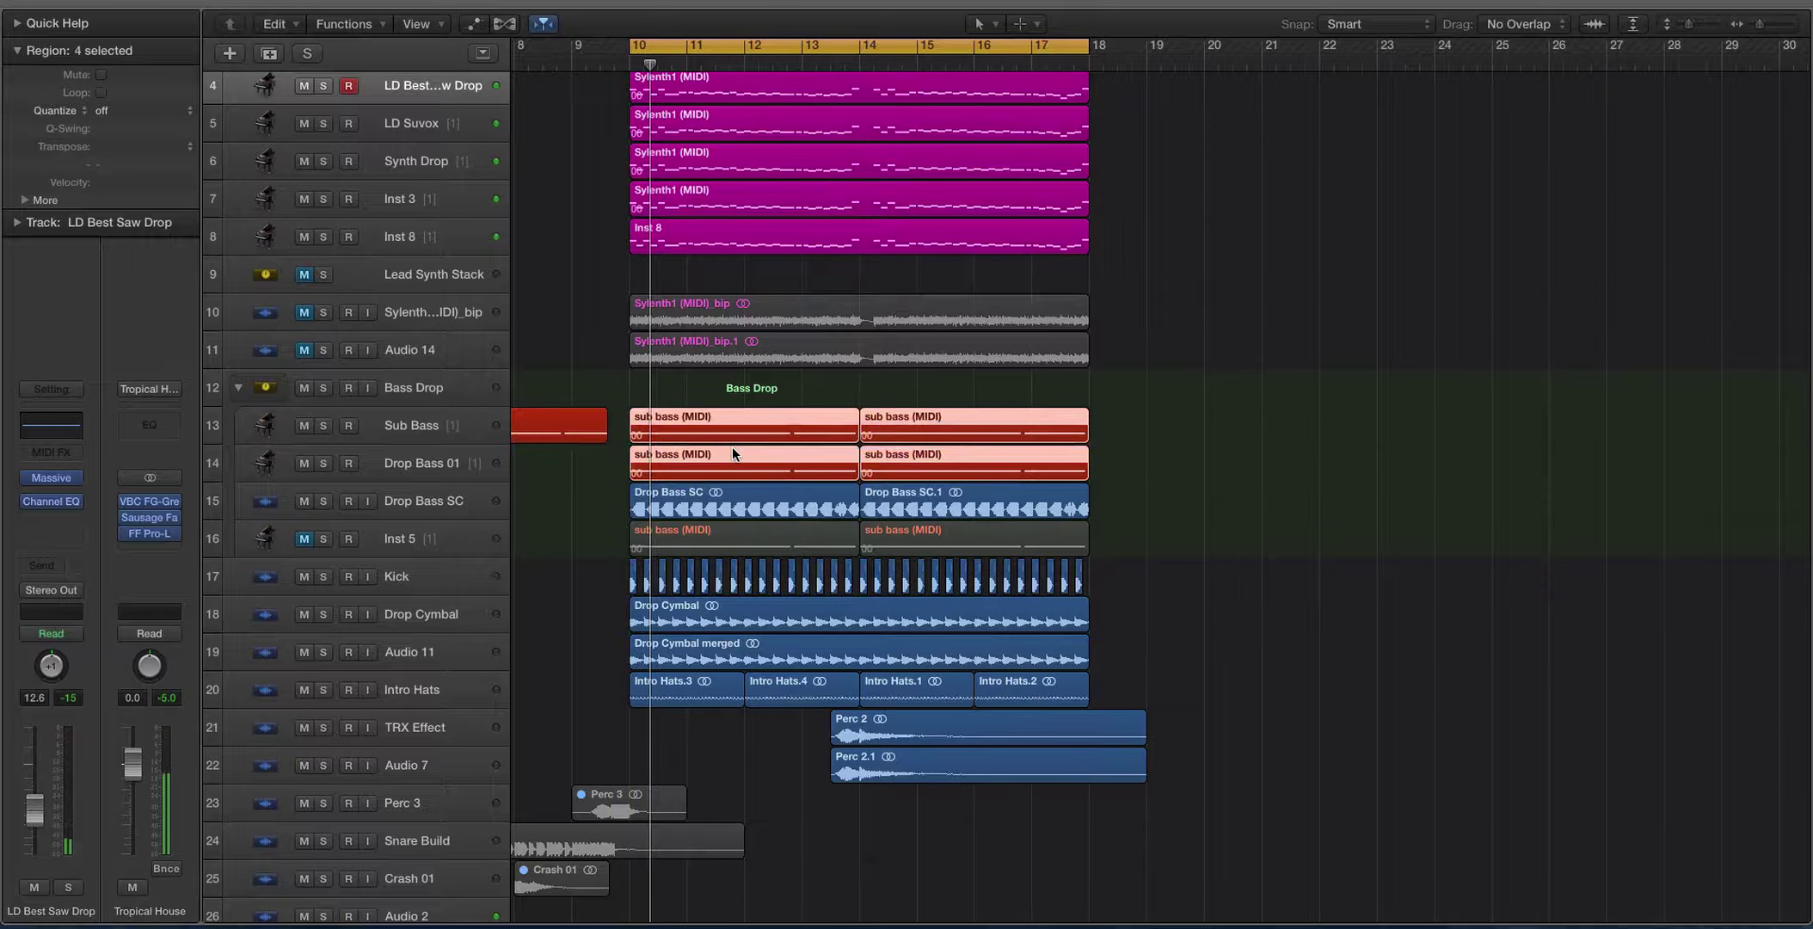
{"action": "key", "text": "ctrl+s"}
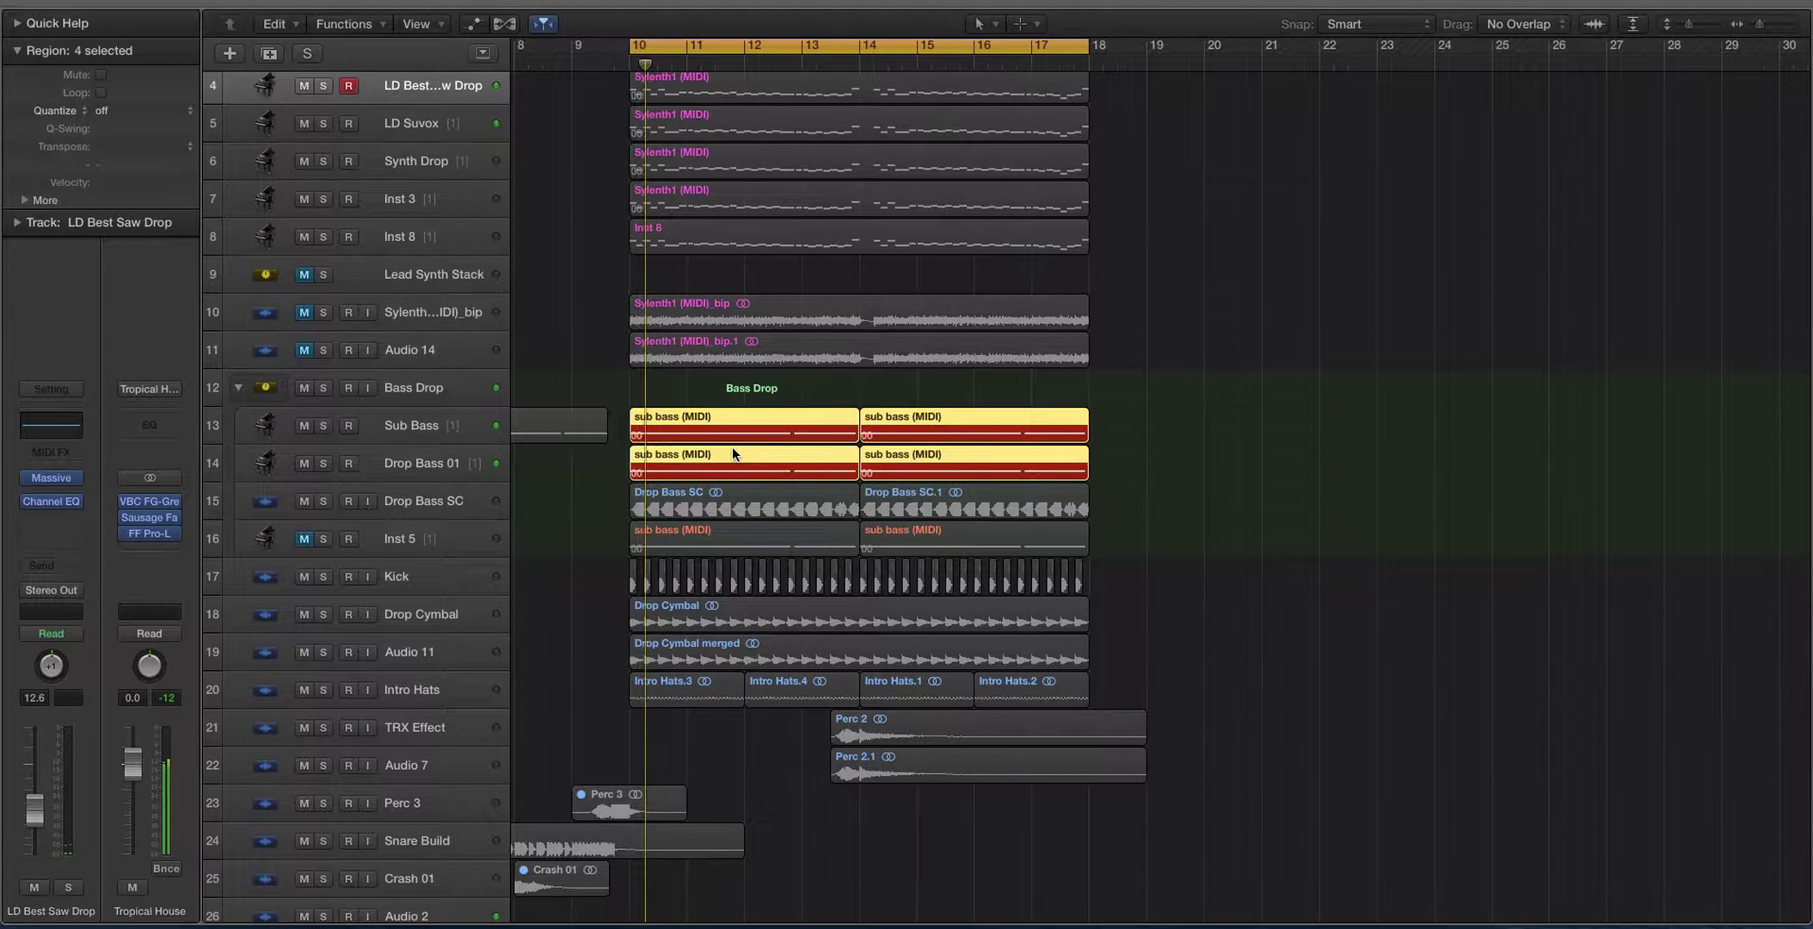
Audition the Sub Bass track in solo and examine its LFOTool volume curve during playback.
{"action": "left_click", "coordinate": [433, 427]}
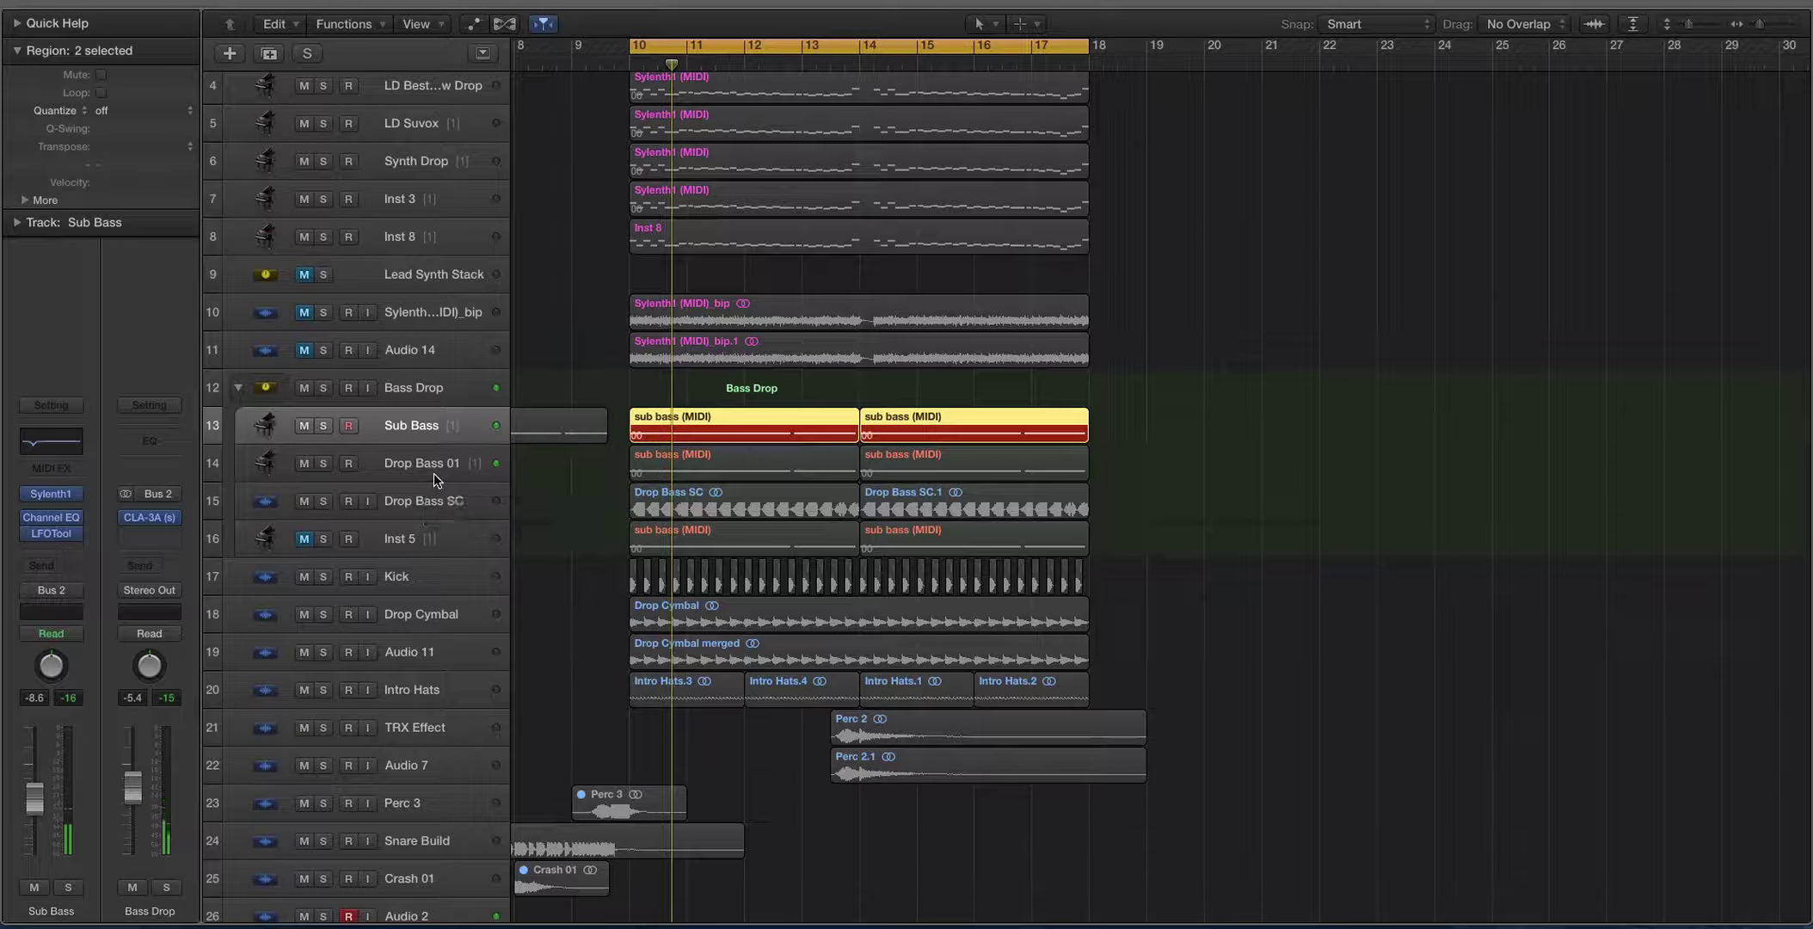
{"action": "left_click", "coordinate": [435, 462]}
{"action": "left_click", "coordinate": [425, 423]}
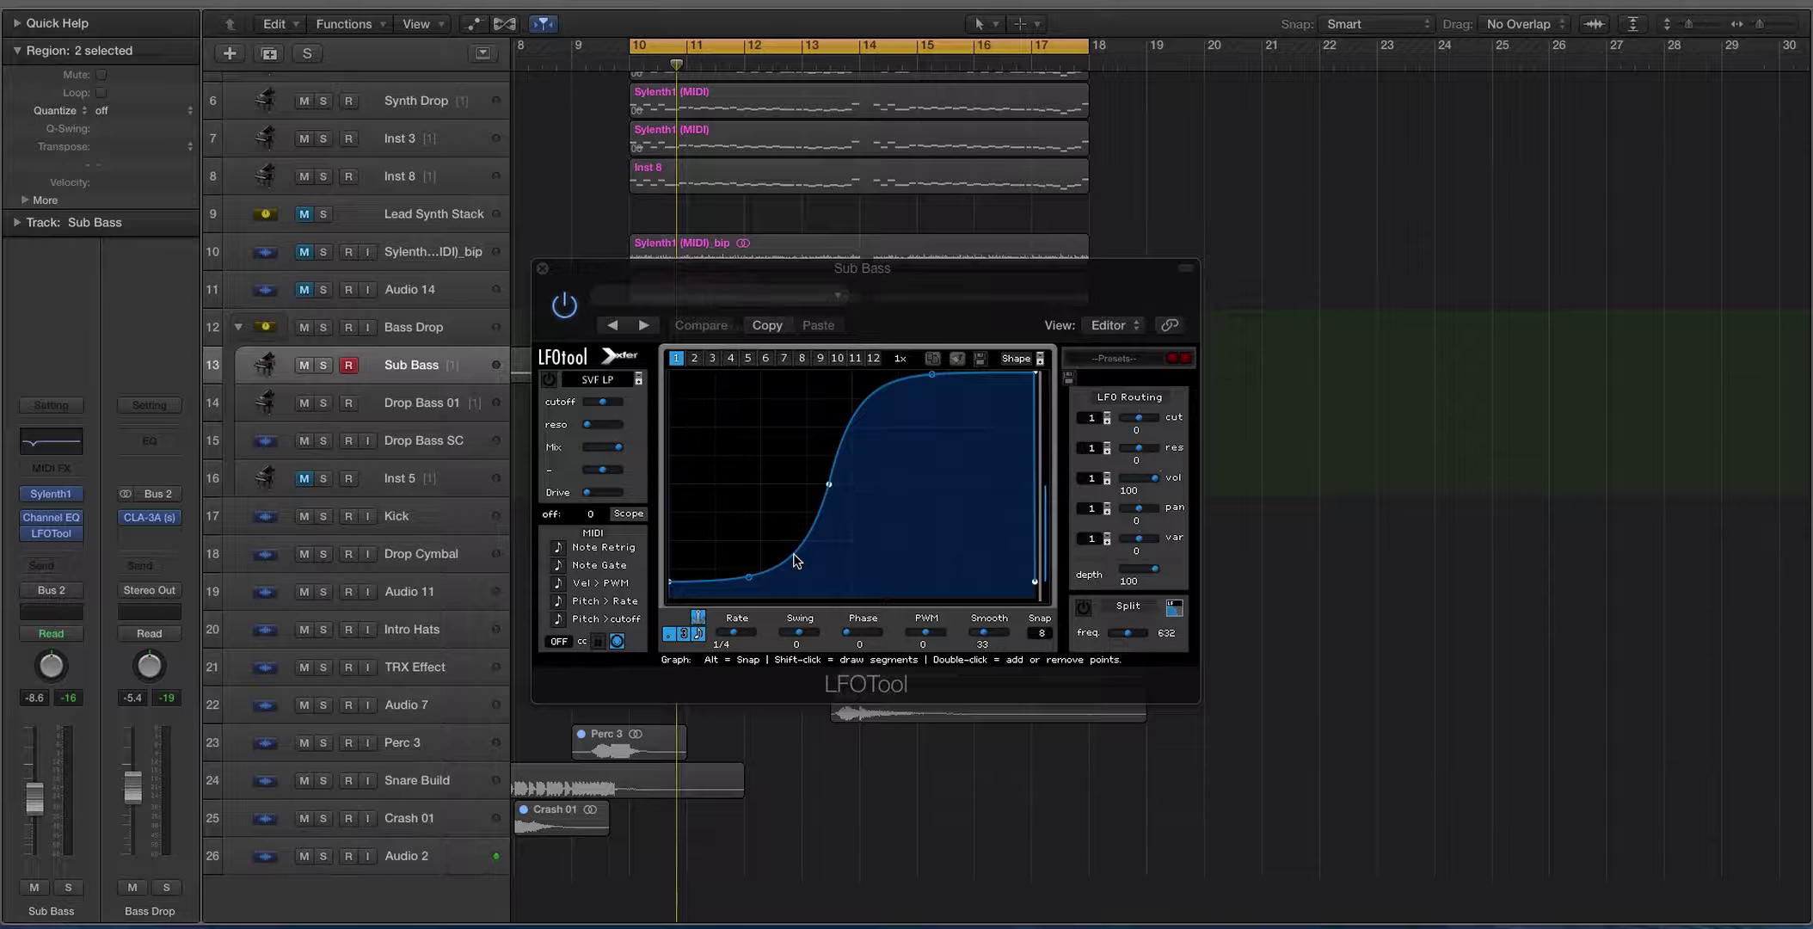
{"action": "left_click", "coordinate": [592, 284]}
{"action": "key", "text": "space"}
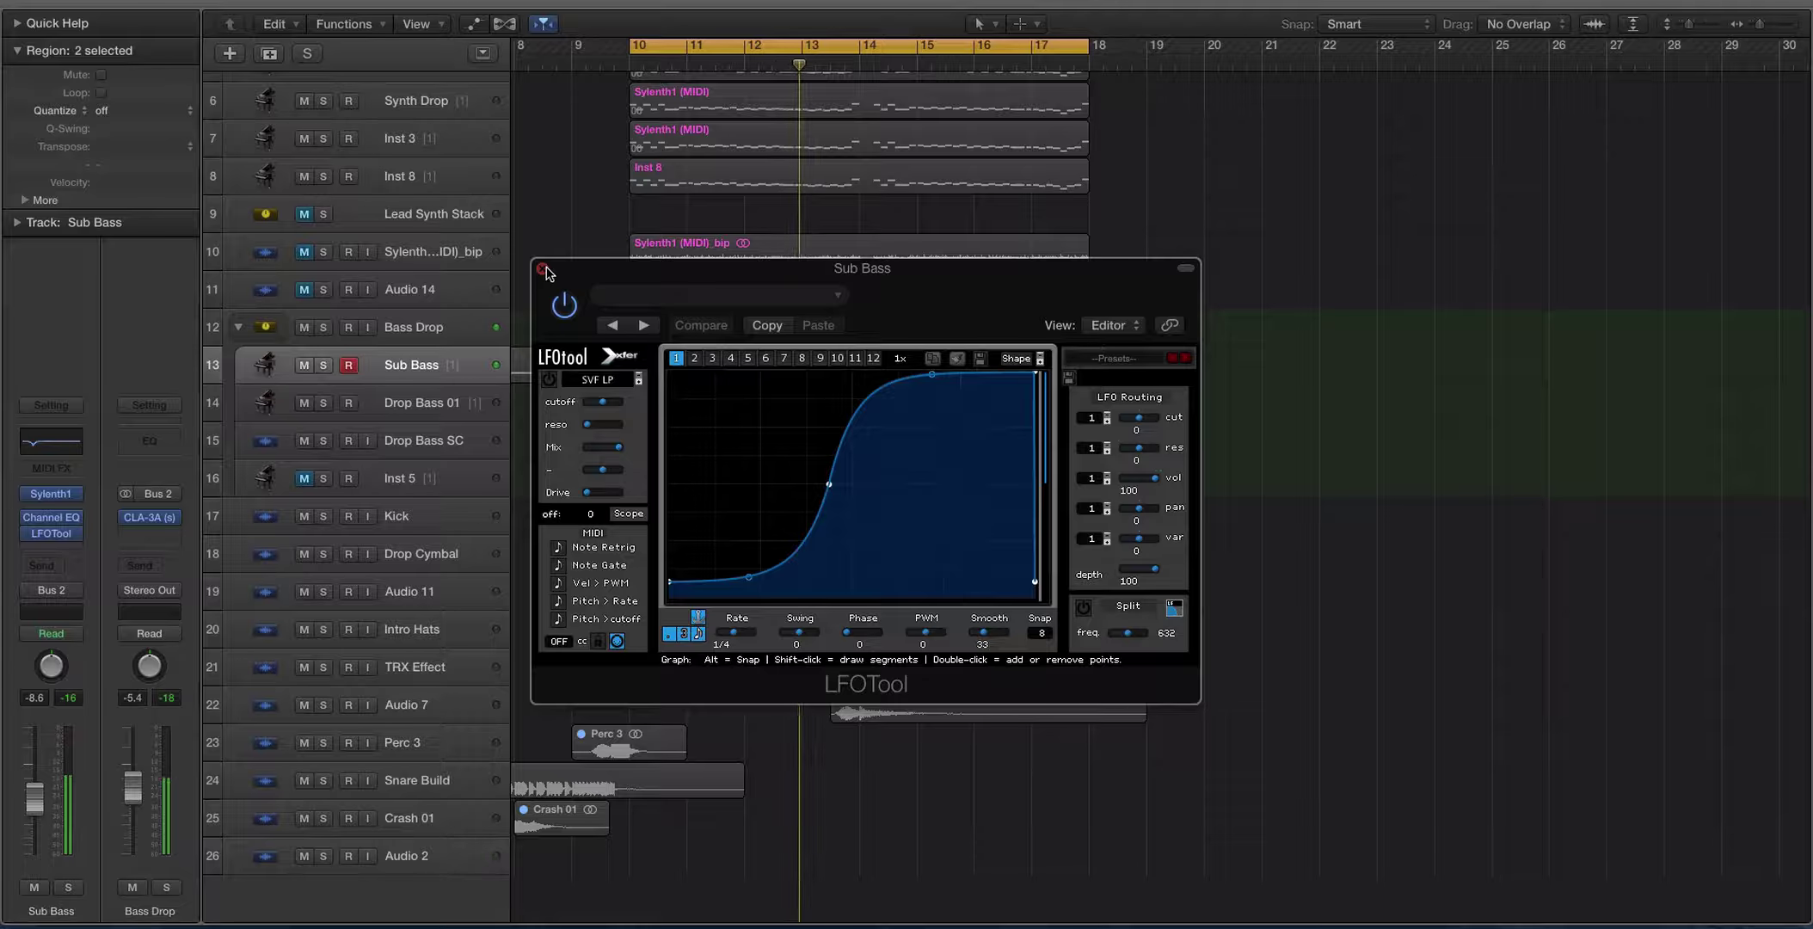
{"action": "left_click", "coordinate": [542, 270]}
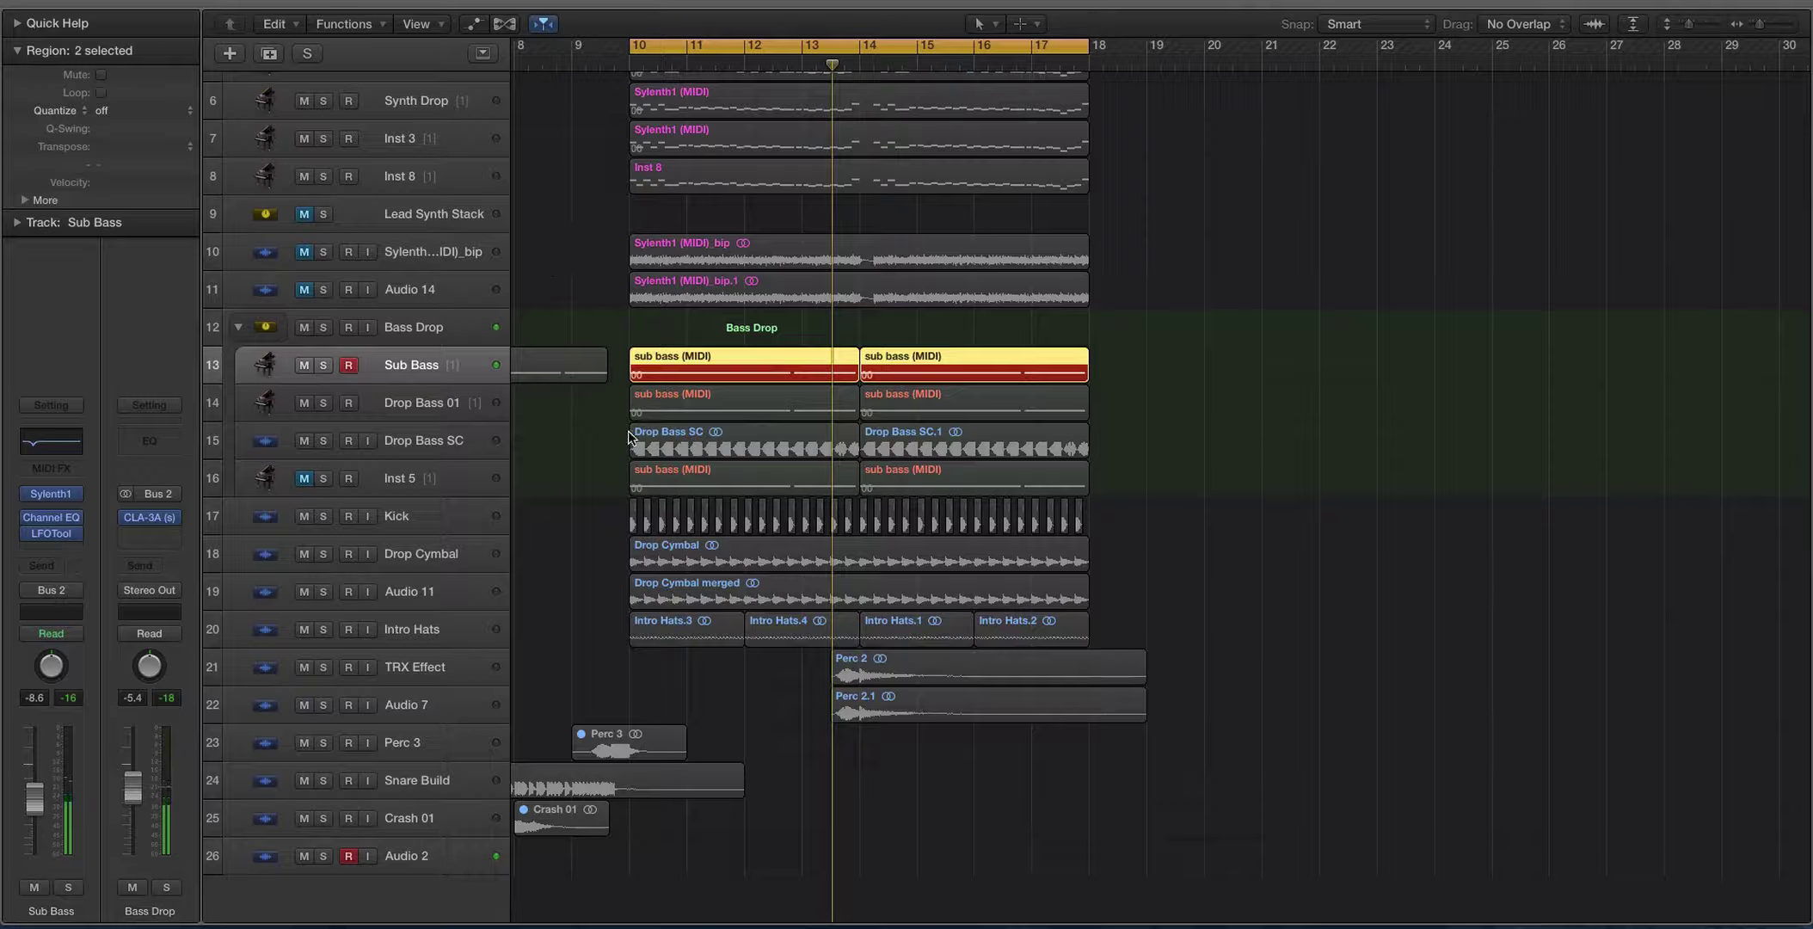
Play the two Drop Bass SC regions in solo, and turn solo off after listening.
{"action": "left_click", "coordinate": [471, 440]}
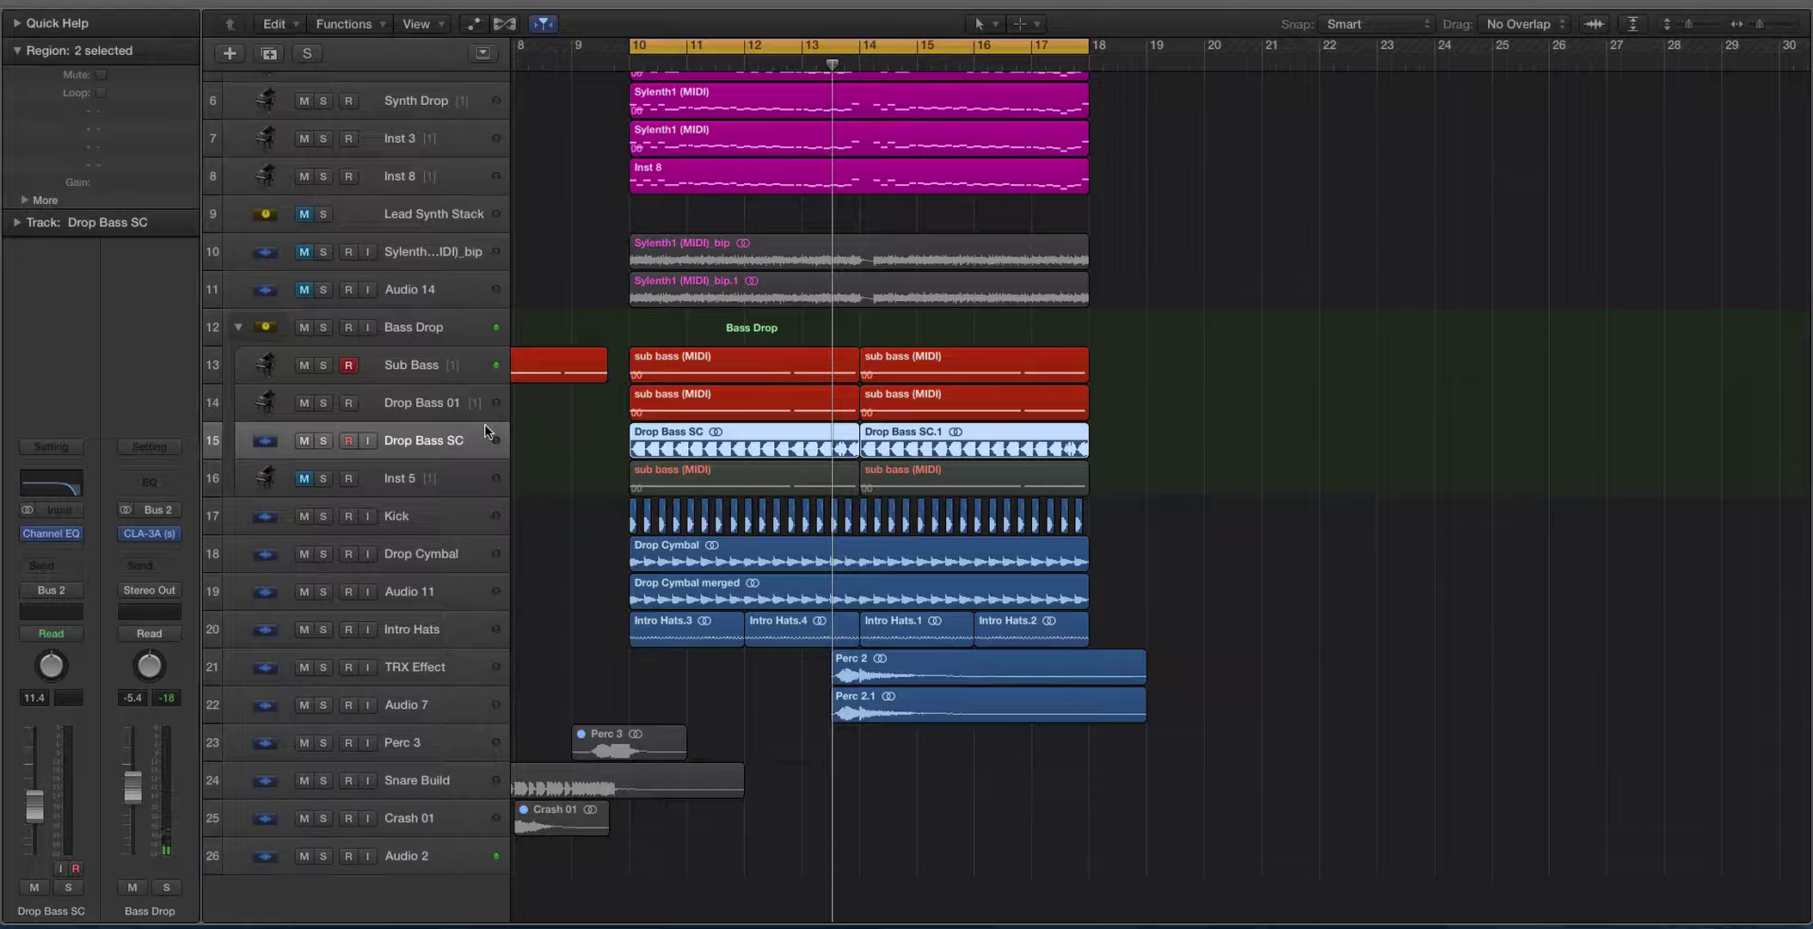
{"action": "key", "text": "ctrl+s"}
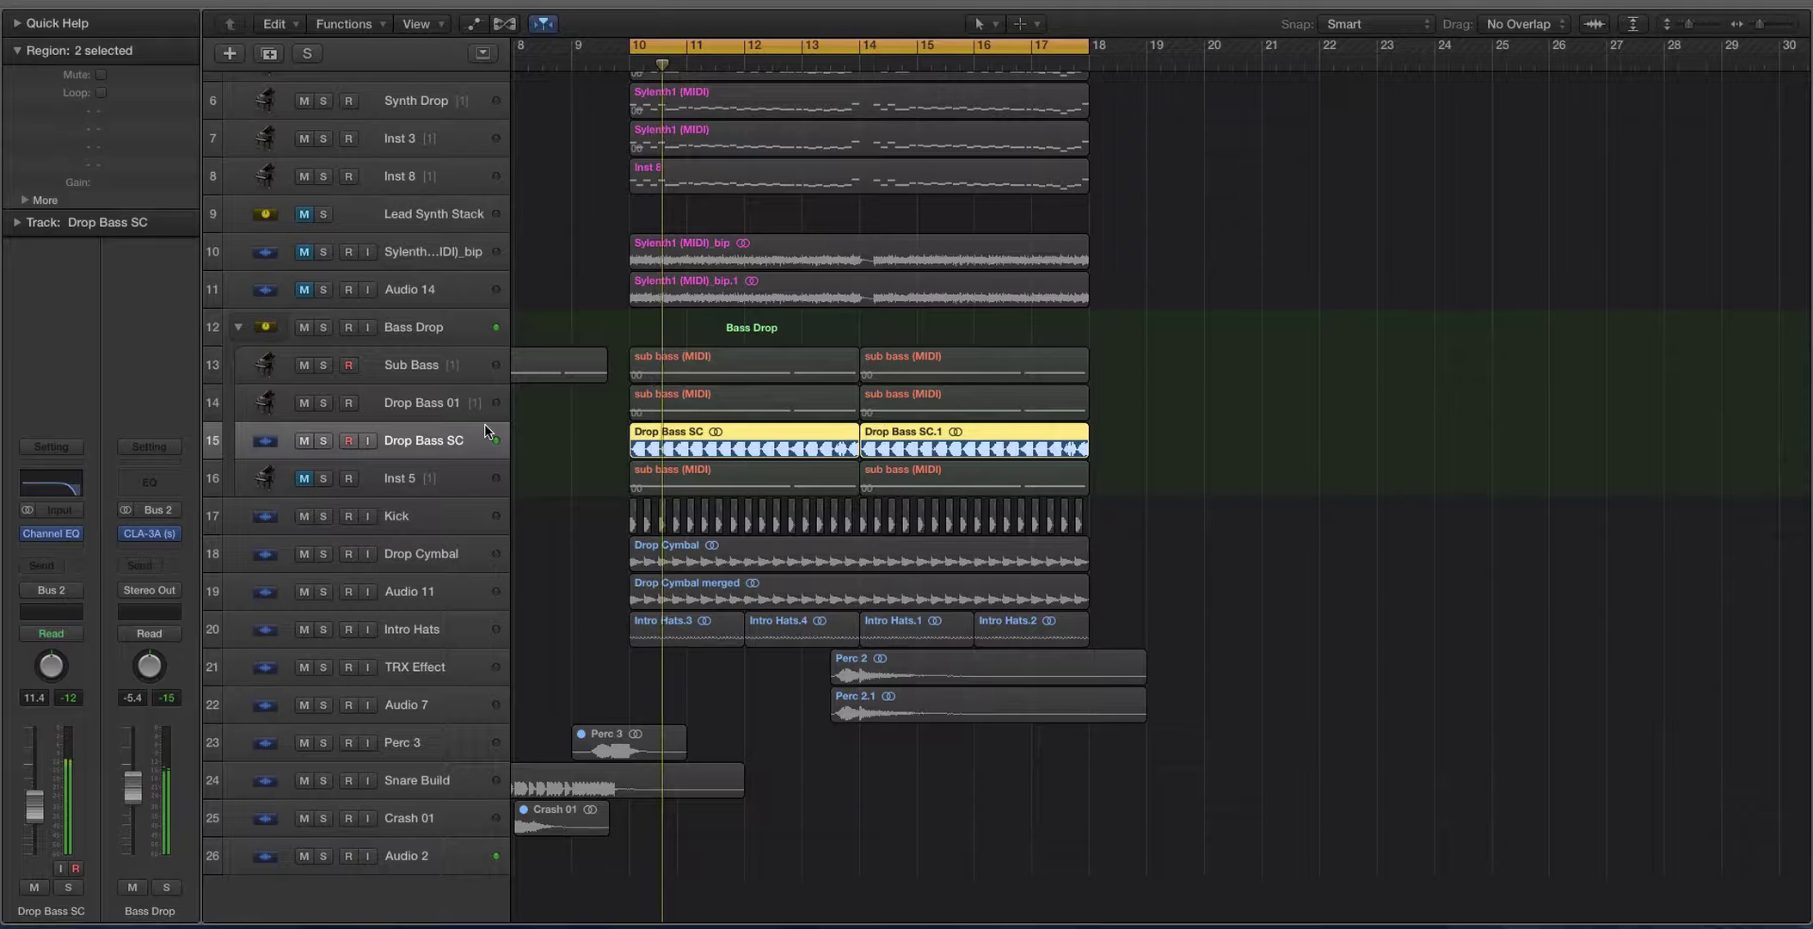
{"action": "key", "text": "space"}
{"action": "key", "text": "ctrl+s"}
{"action": "key", "text": "super+Up"}
{"action": "key", "text": "super+Up"}
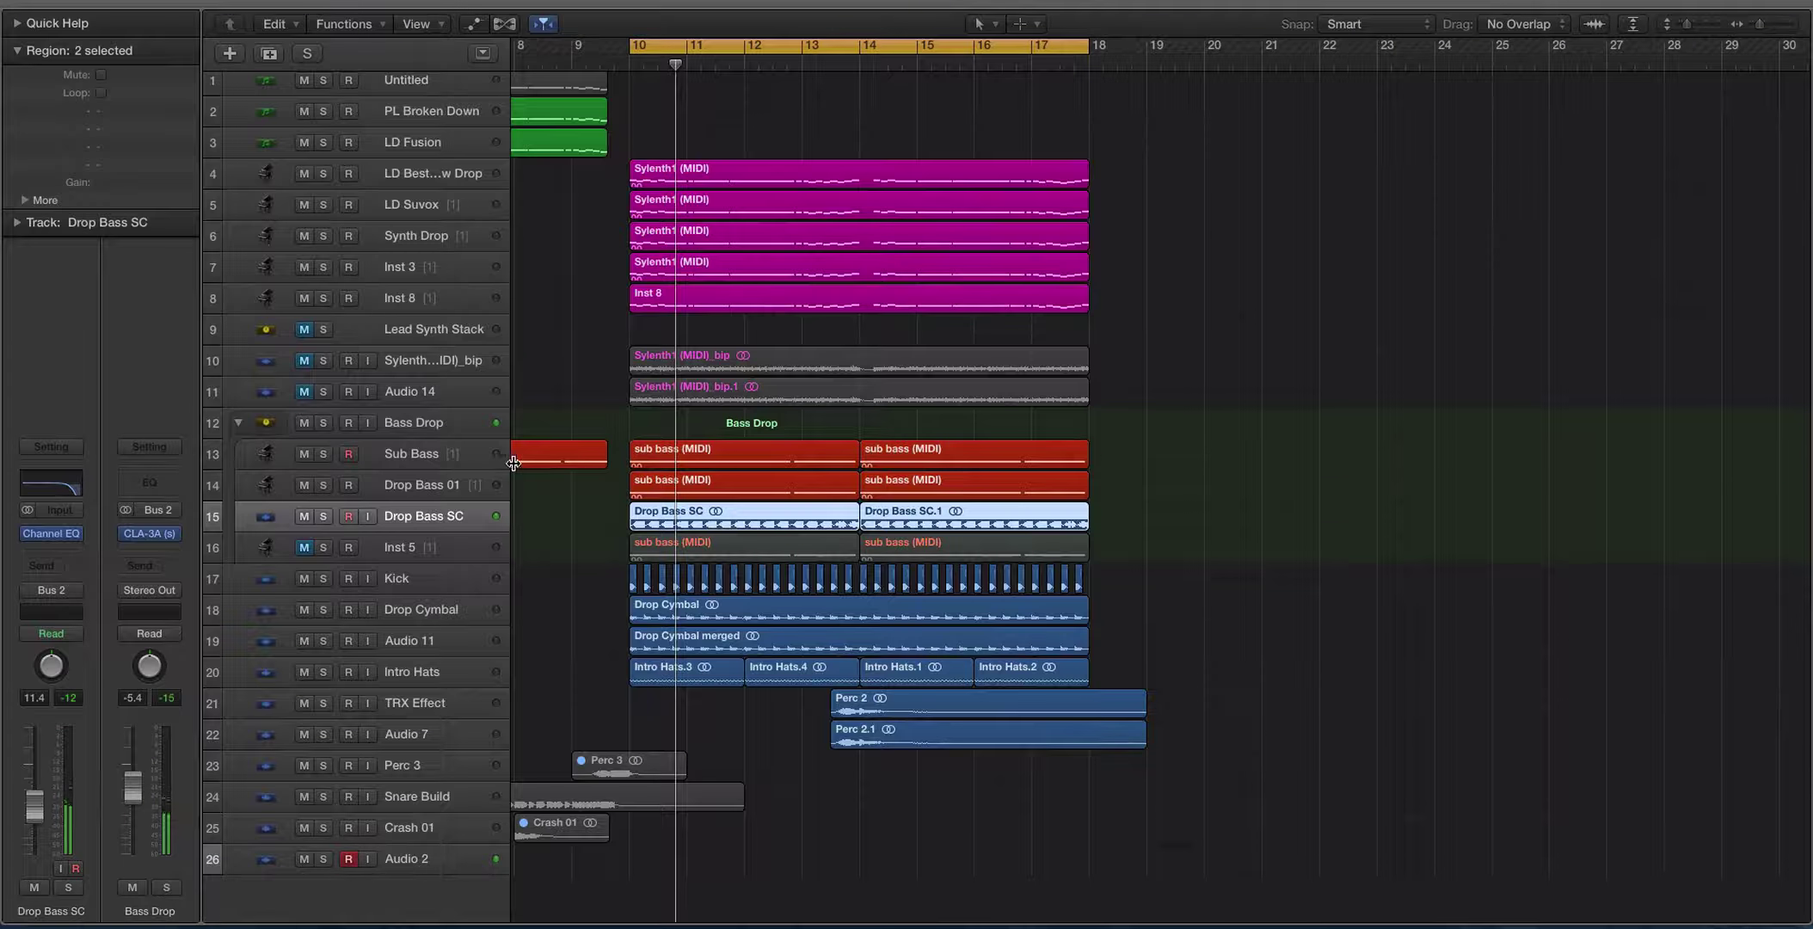
Examine the channel strips of the Sub Bass track and the five lead synth tracks.
{"action": "left_click", "coordinate": [433, 461]}
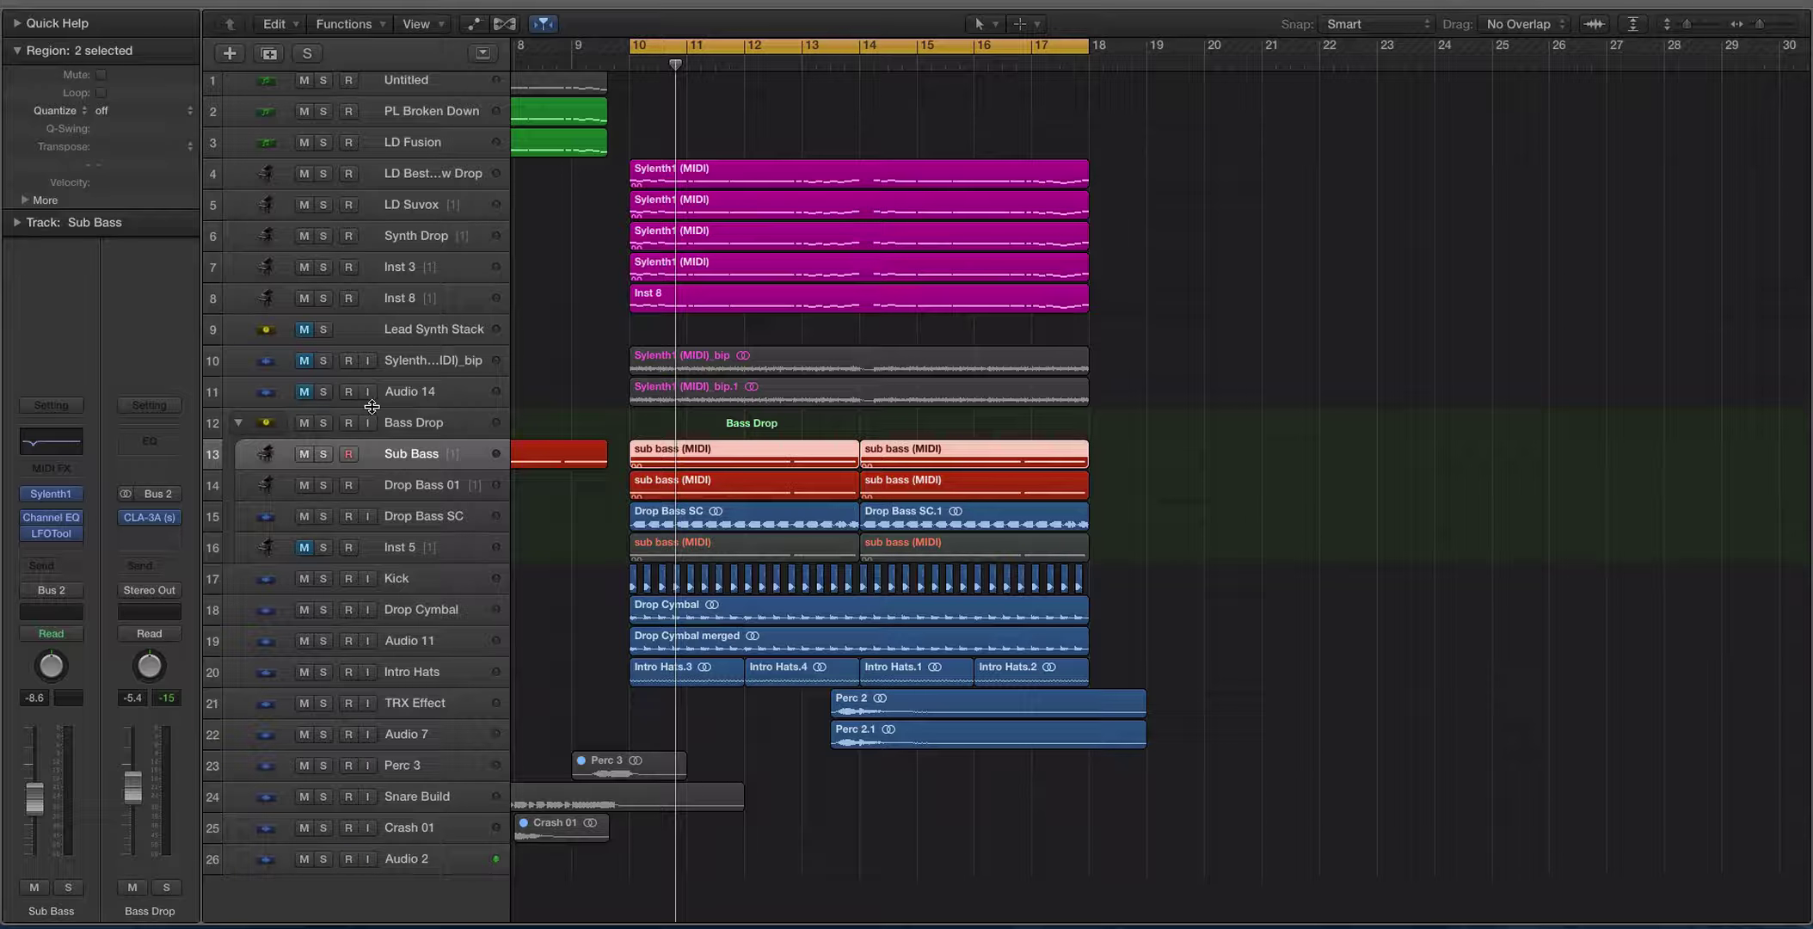
{"action": "left_click", "coordinate": [469, 186]}
{"action": "left_click", "coordinate": [471, 204]}
{"action": "left_click", "coordinate": [471, 235]}
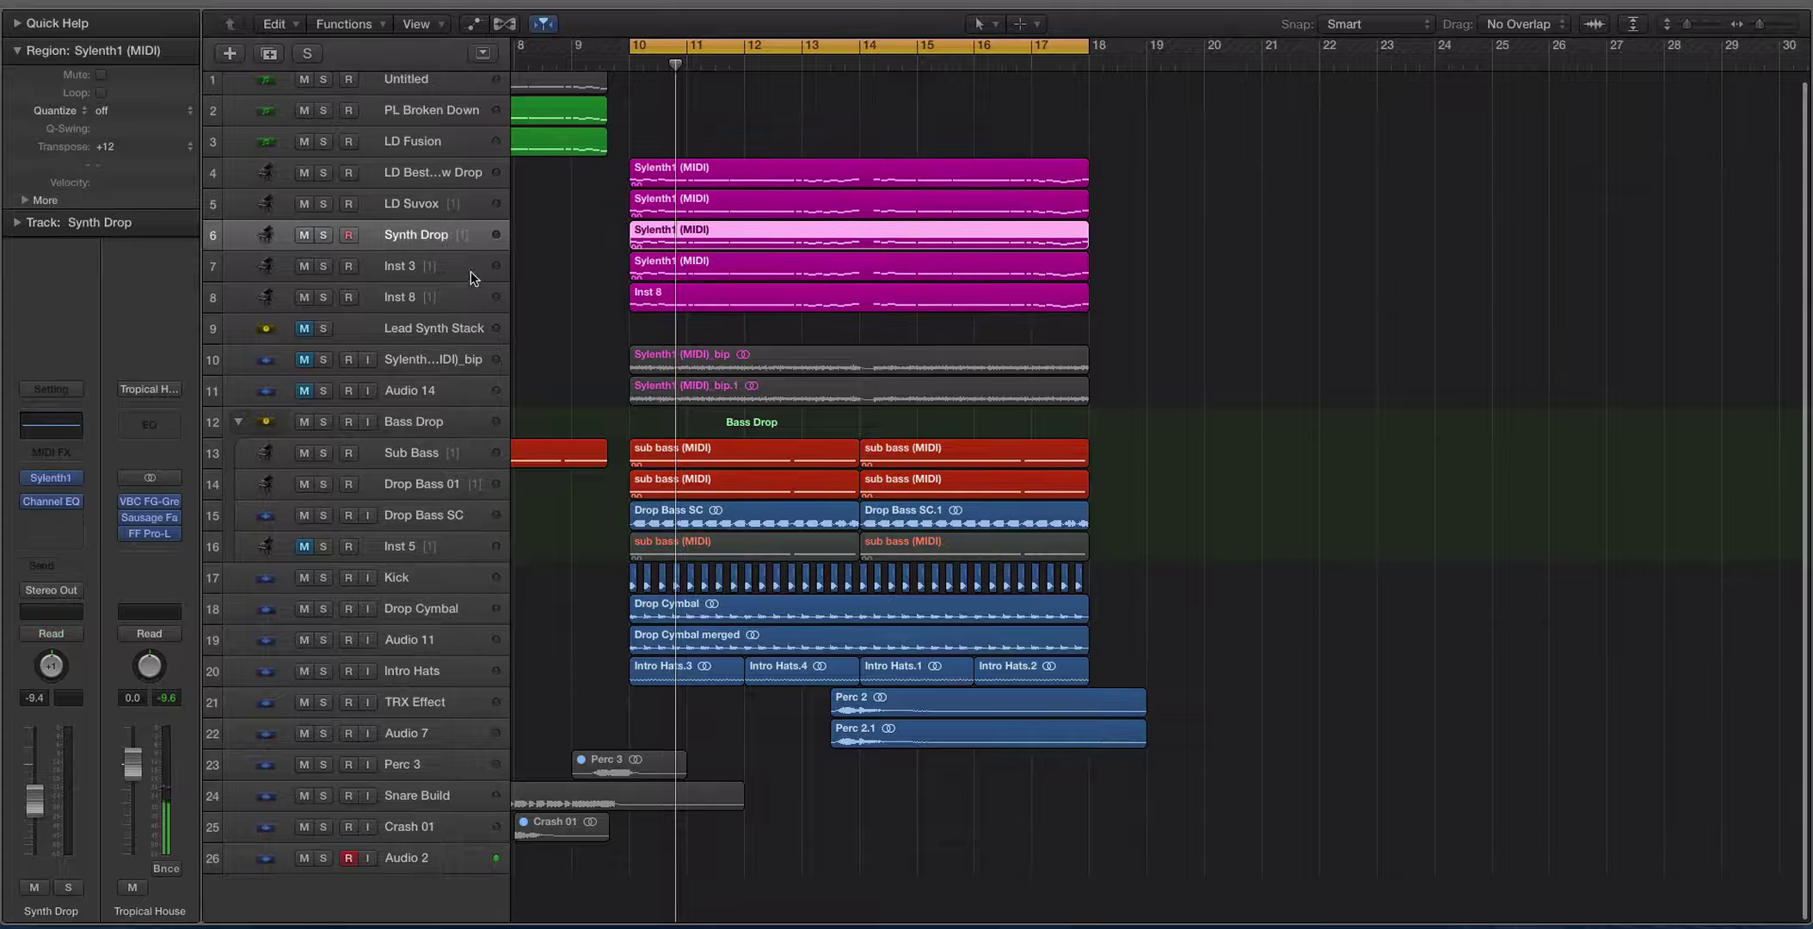
{"action": "left_click", "coordinate": [471, 267]}
{"action": "left_click", "coordinate": [471, 297]}
Solo the five lead synth regions and play them from bar 10 with the cycle off.
{"action": "left_click_drag", "start_coordinate": [1137, 321], "coordinate": [916, 170]}
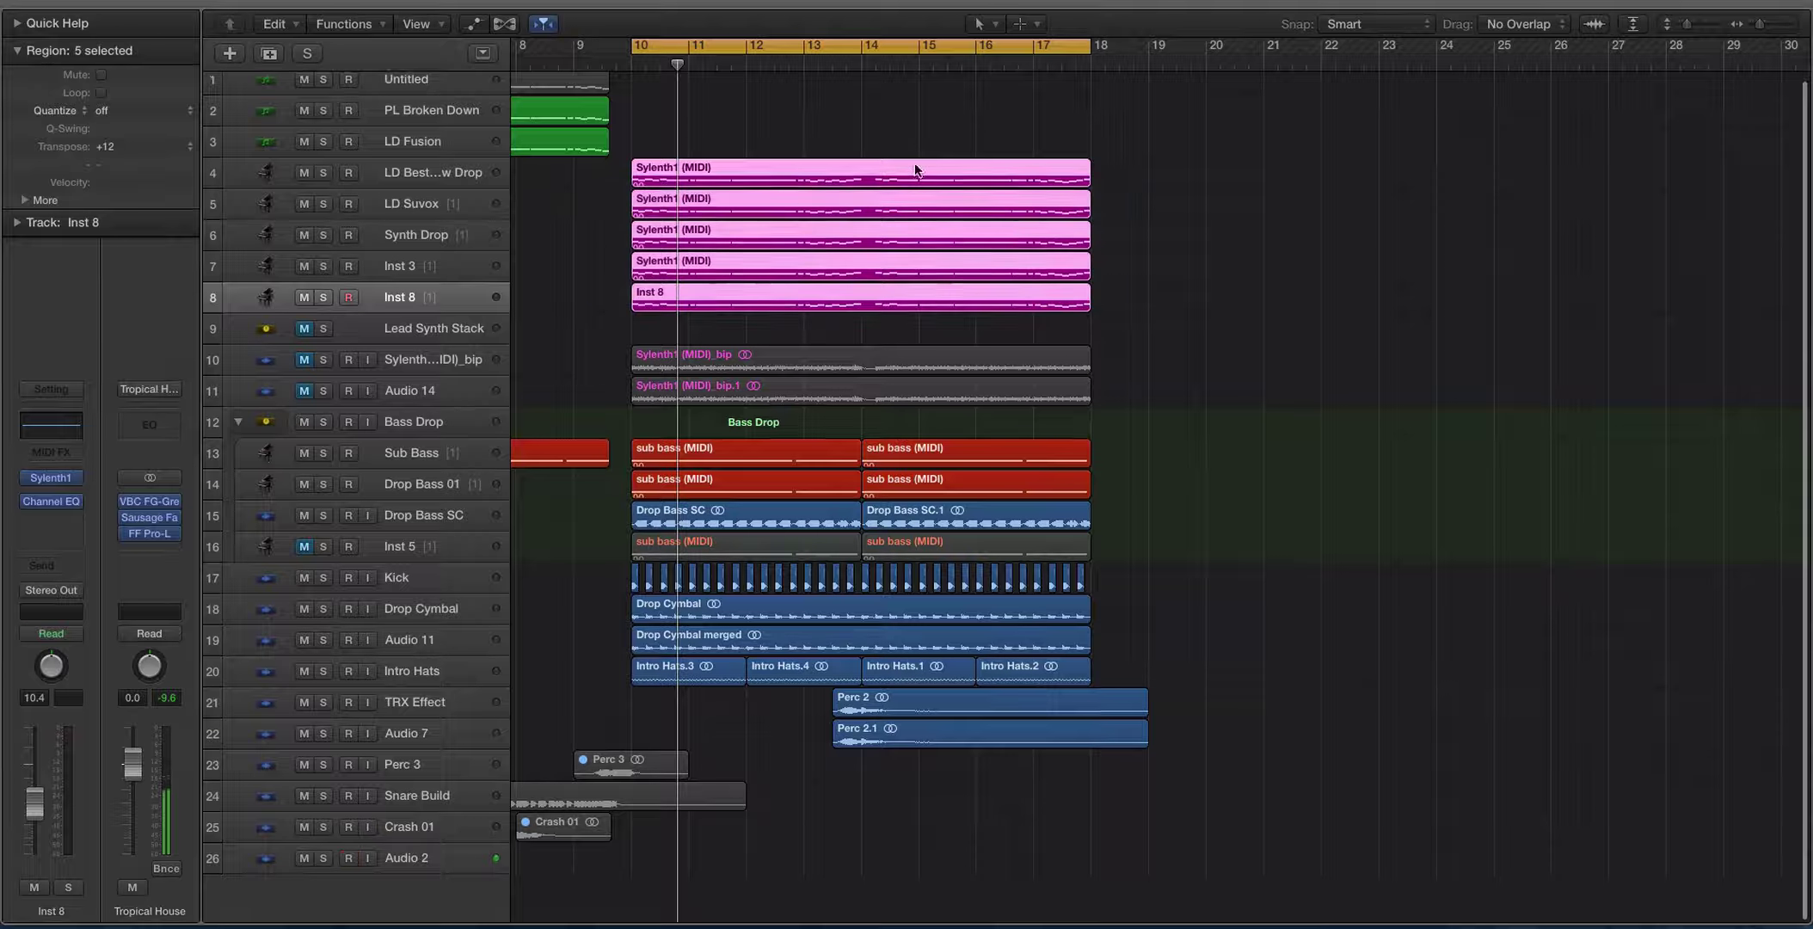
{"action": "left_click", "coordinate": [753, 48]}
{"action": "left_click", "coordinate": [634, 60]}
{"action": "key", "text": "ctrl+s"}
{"action": "key", "text": "space"}
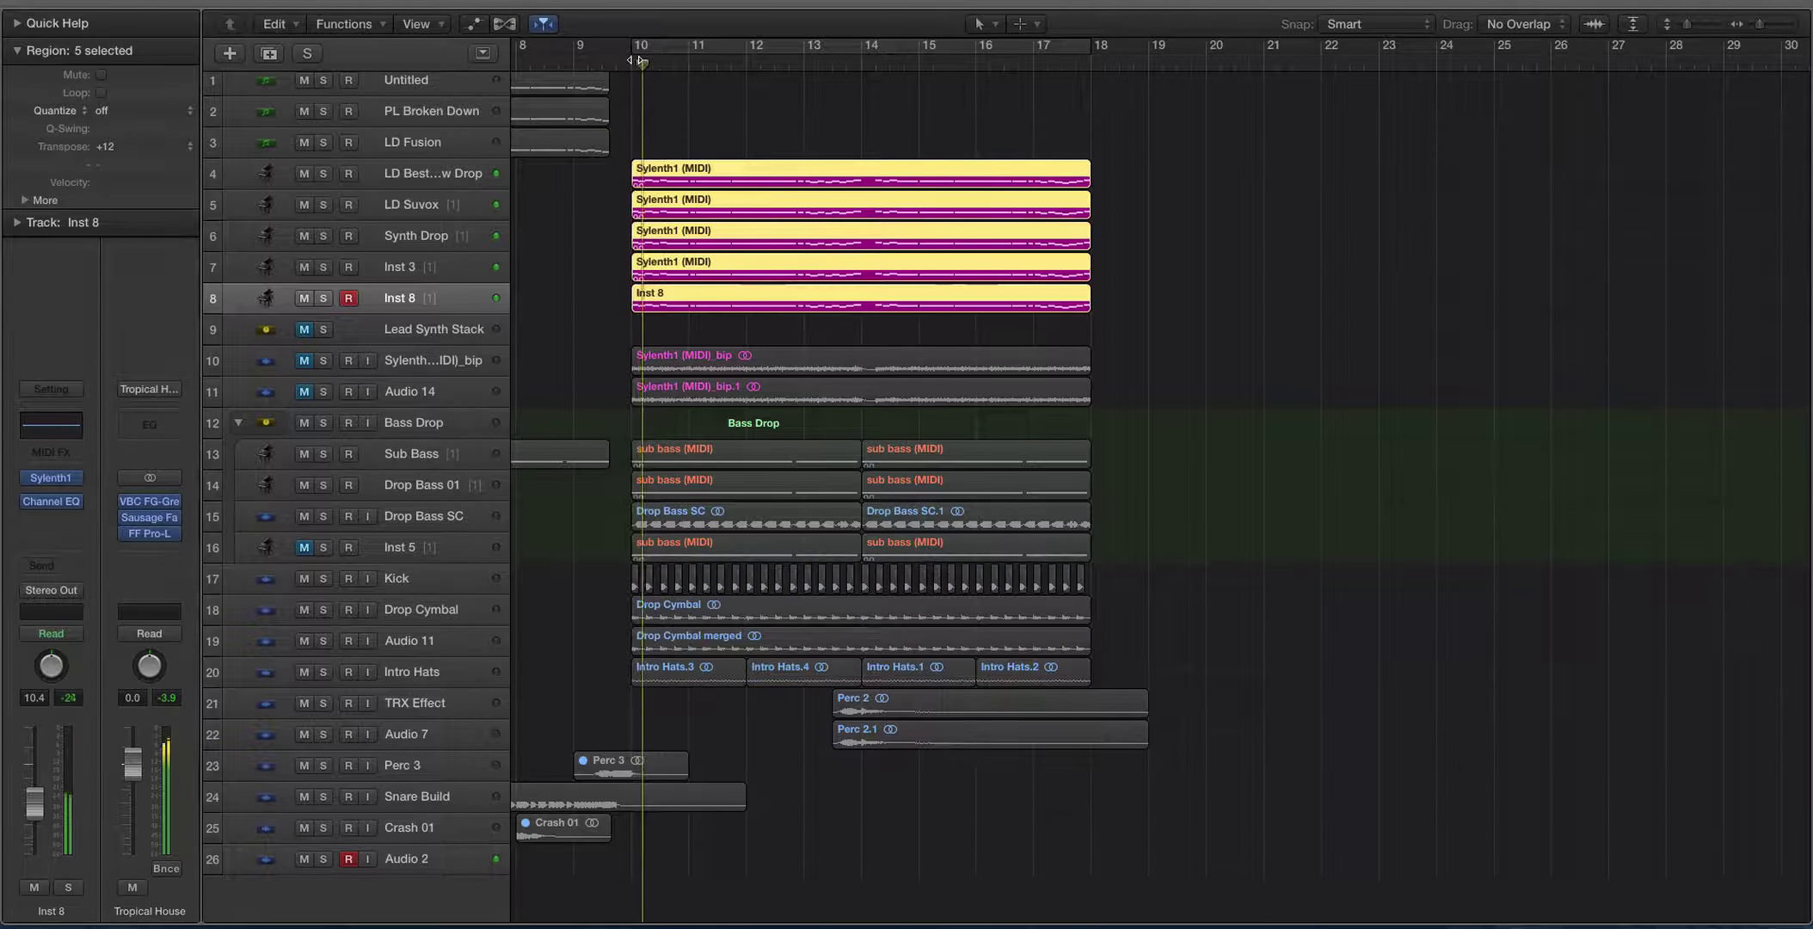
Step through the lead tracks from LD Best Saw Drop to Inst 8 and back, examining each one's sound and plug-ins.
{"action": "left_click", "coordinate": [436, 175]}
{"action": "key", "text": "Down"}
{"action": "key", "text": "Down"}
{"action": "key", "text": "Down"}
{"action": "key", "text": "Down"}
{"action": "key", "text": "Down"}
{"action": "key", "text": "Up"}
{"action": "key", "text": "Up"}
{"action": "key", "text": "Up"}
{"action": "key", "text": "Up"}
{"action": "key", "text": "Up"}
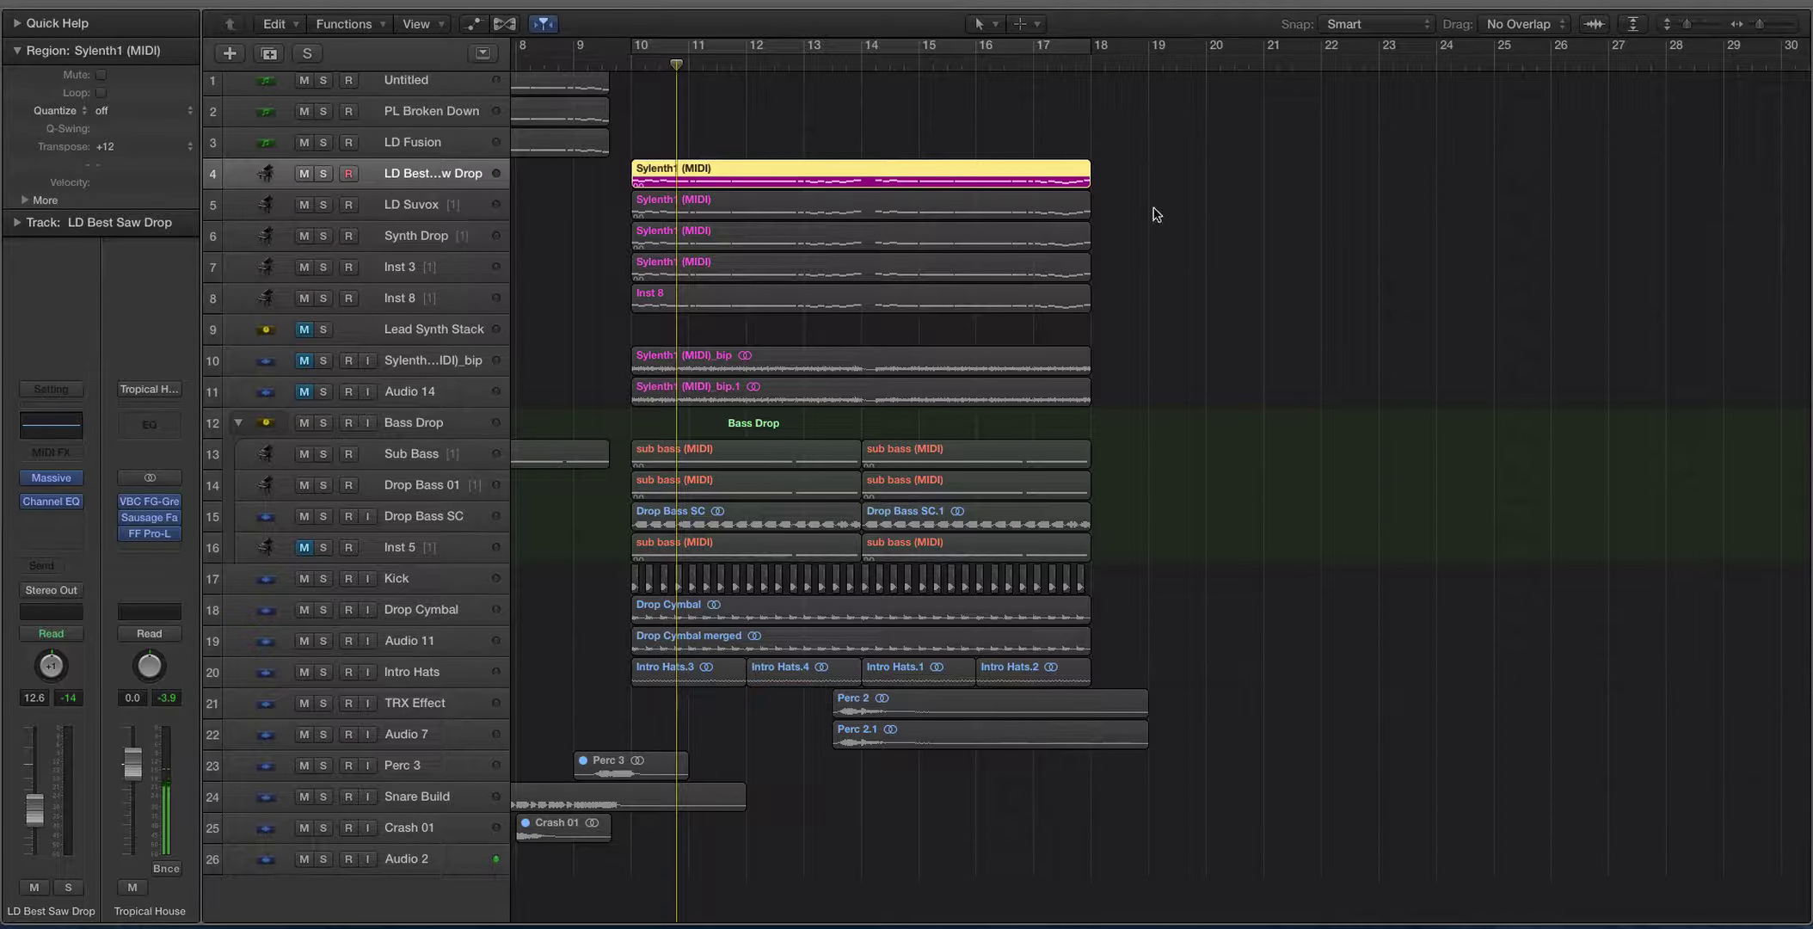
Bounce the five lead synth regions in place to a single new audio track.
{"action": "left_click_drag", "start_coordinate": [563, 164], "coordinate": [749, 298]}
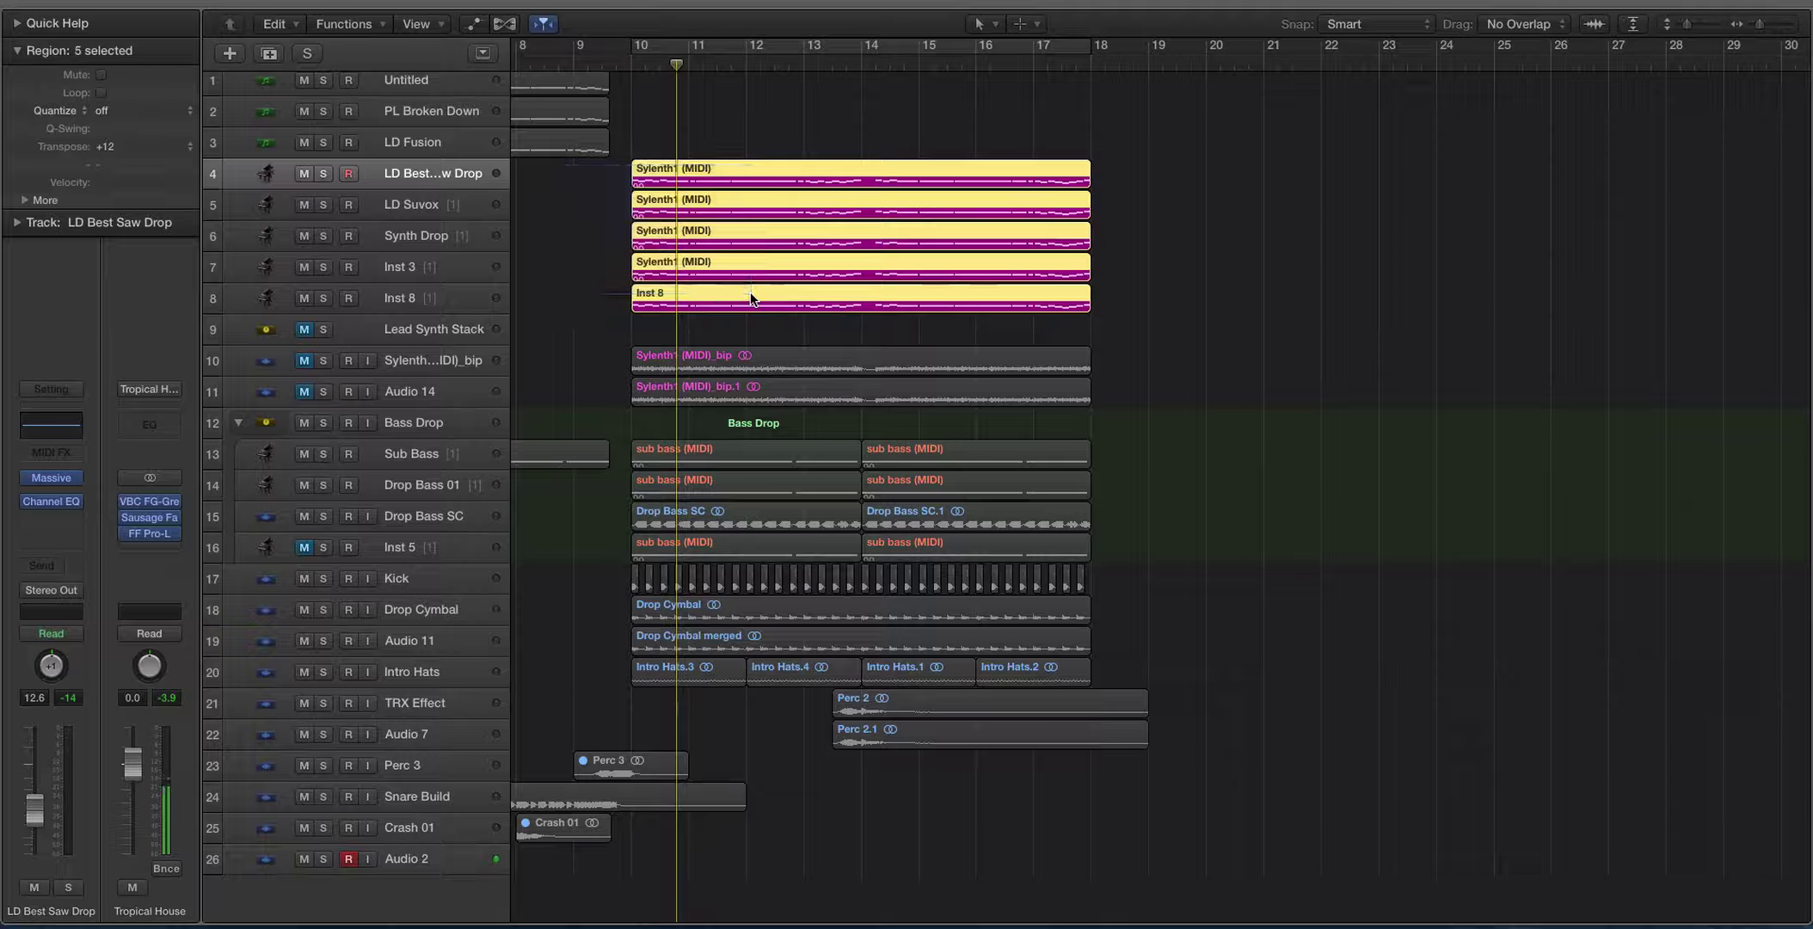
{"action": "key", "text": "ctrl+b"}
{"action": "key", "text": "Return"}
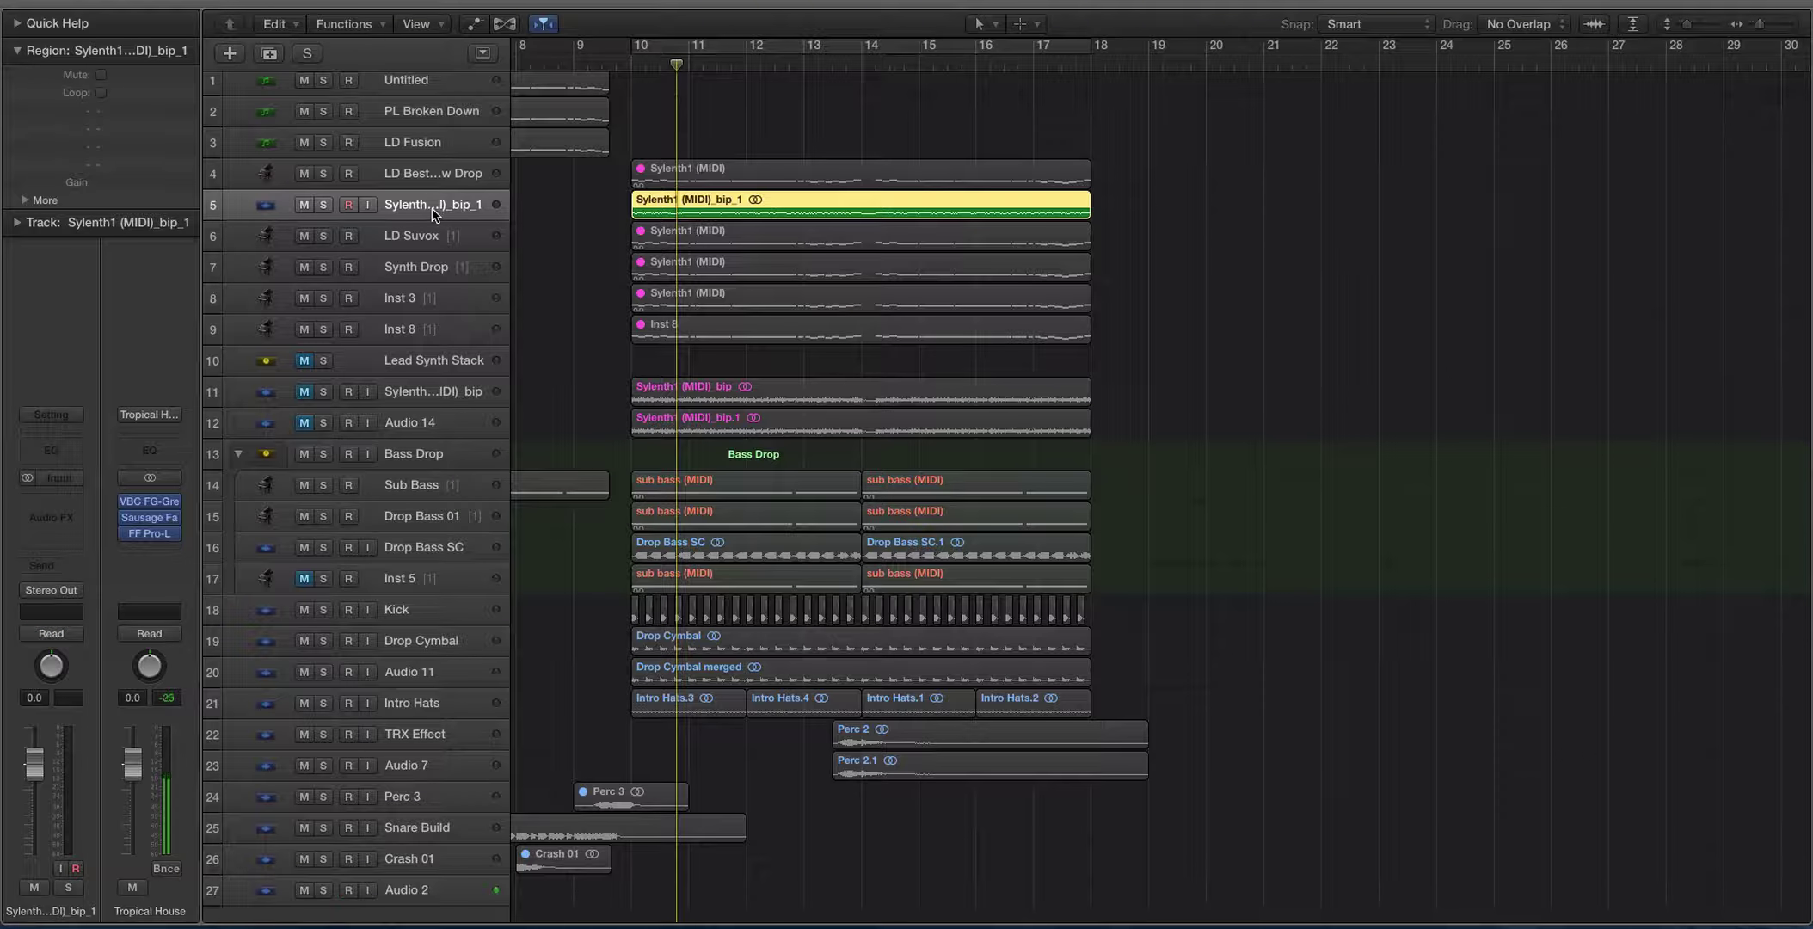
Move the bounced lead track directly below Inst 8 and play it with the cycle on over bars 10 to 18.
{"action": "left_click_drag", "start_coordinate": [432, 206], "coordinate": [461, 319]}
{"action": "scroll", "coordinate": [628, 230], "scroll_direction": "down", "scroll_amount": 1}
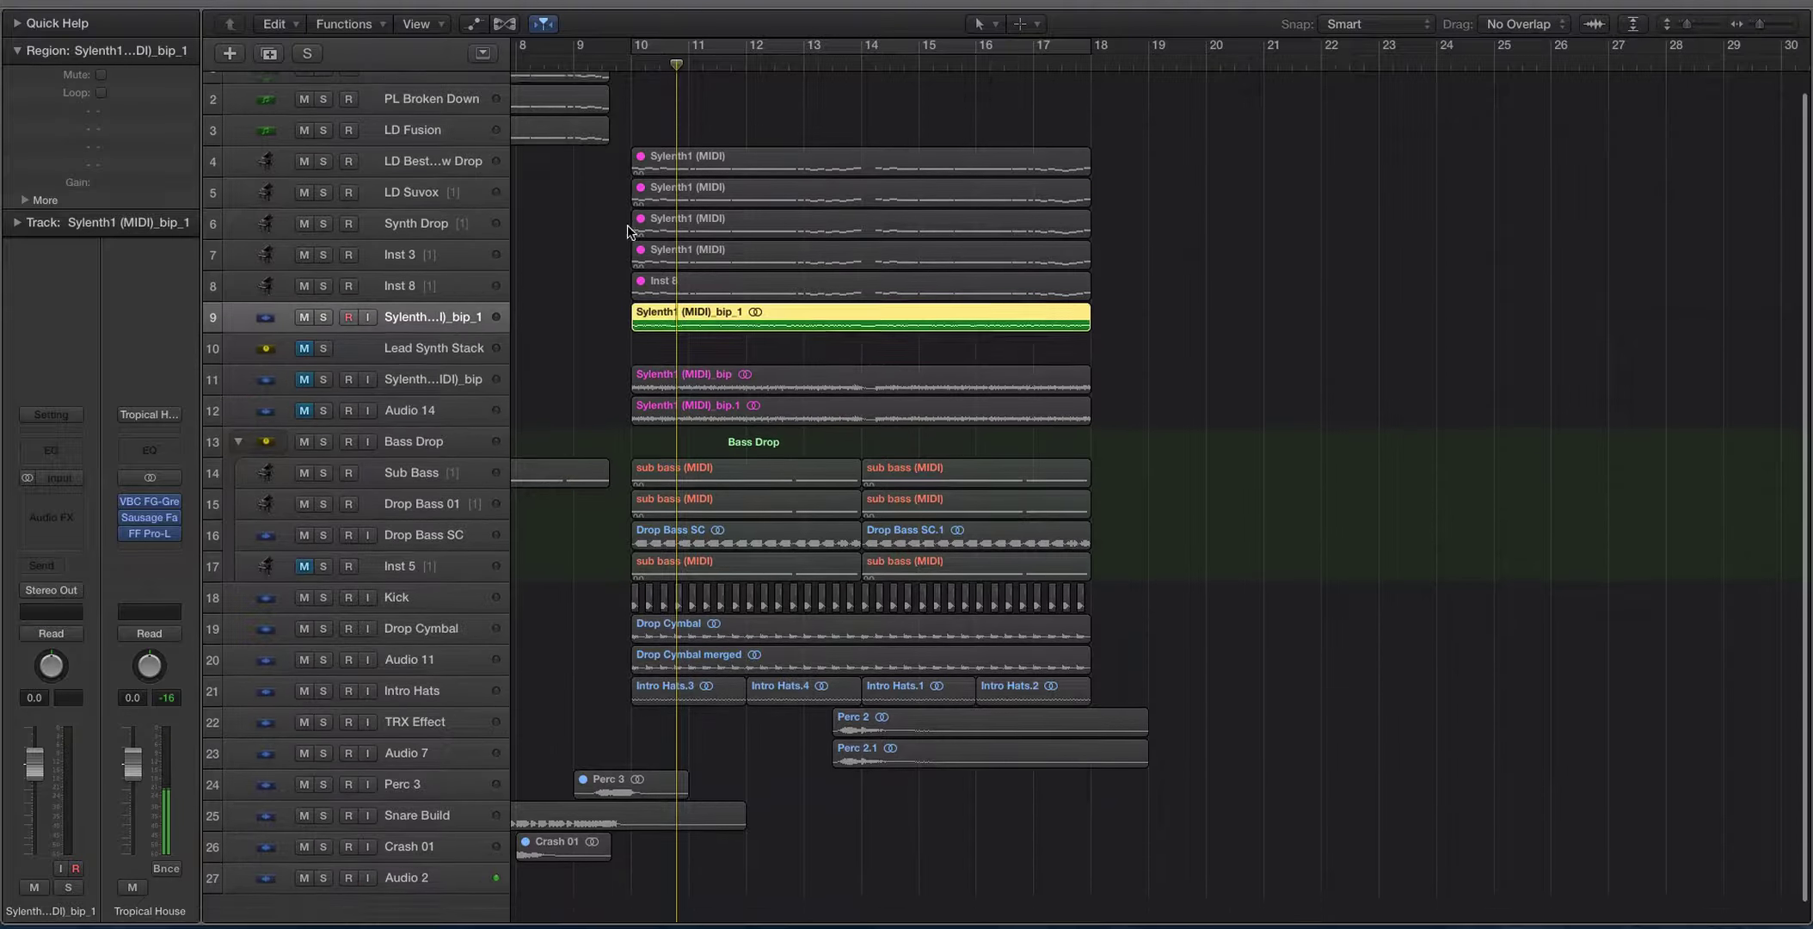
{"action": "key", "text": "super+Down"}
{"action": "left_click", "coordinate": [652, 43]}
{"action": "key", "text": "space"}
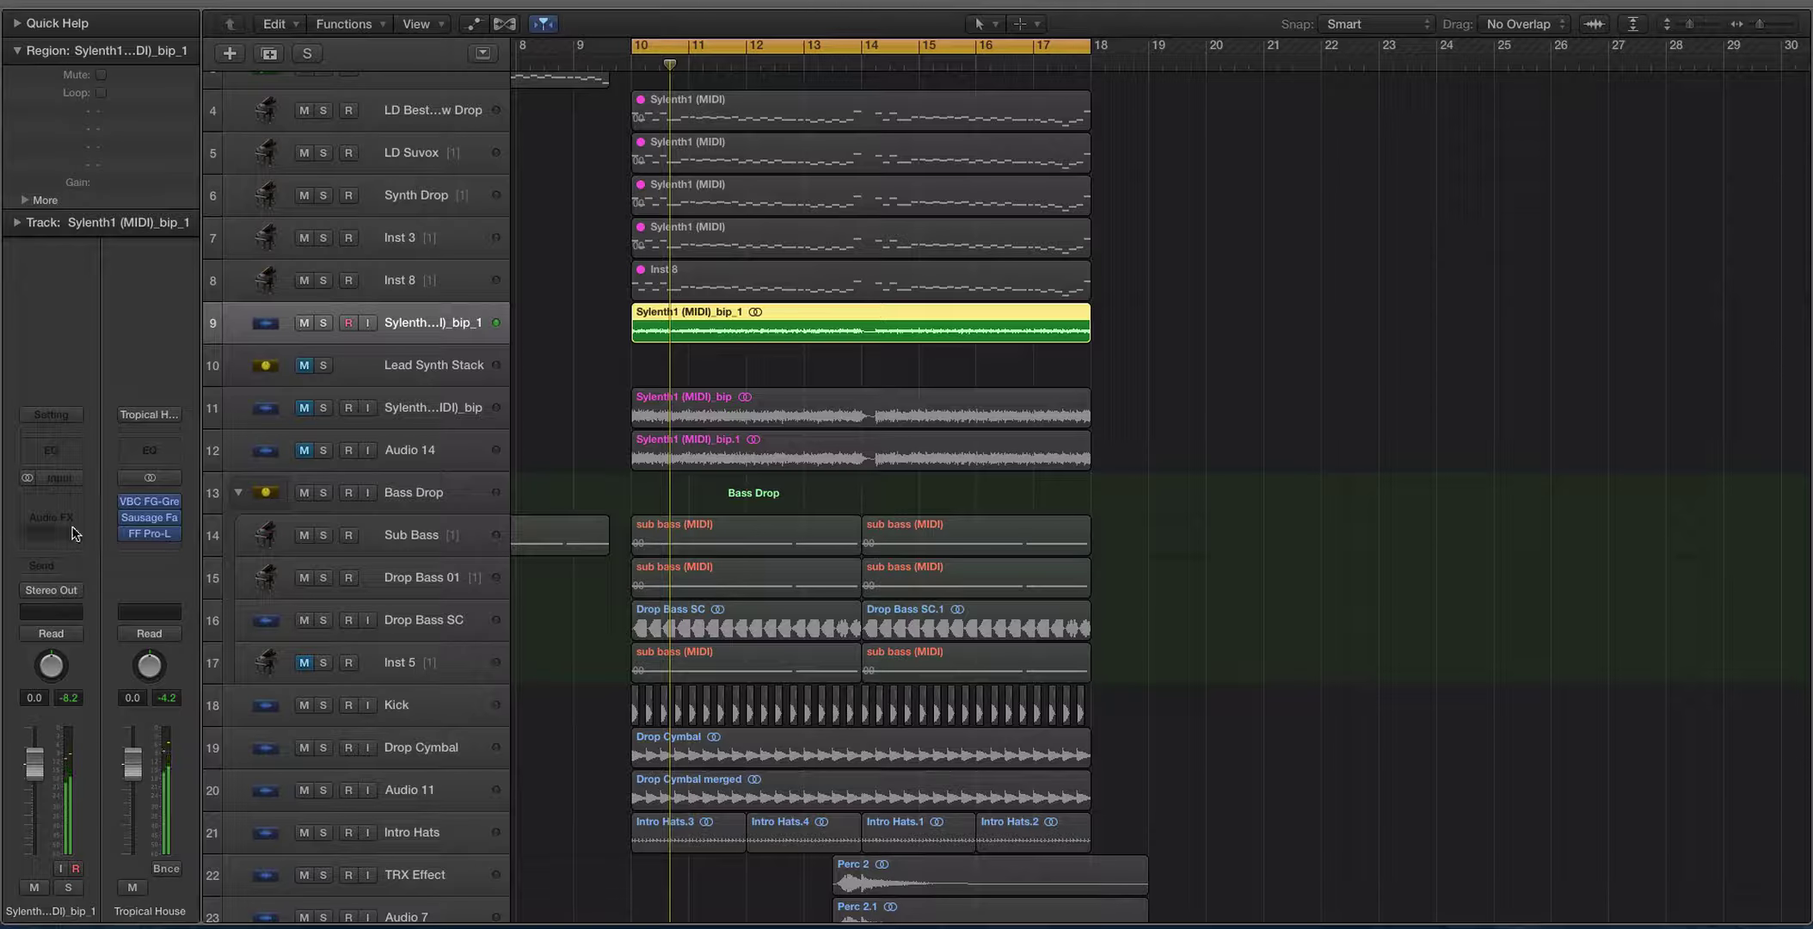
Insert the stereo LFOTool plug-in on the bounced lead track.
{"action": "left_click", "coordinate": [66, 505]}
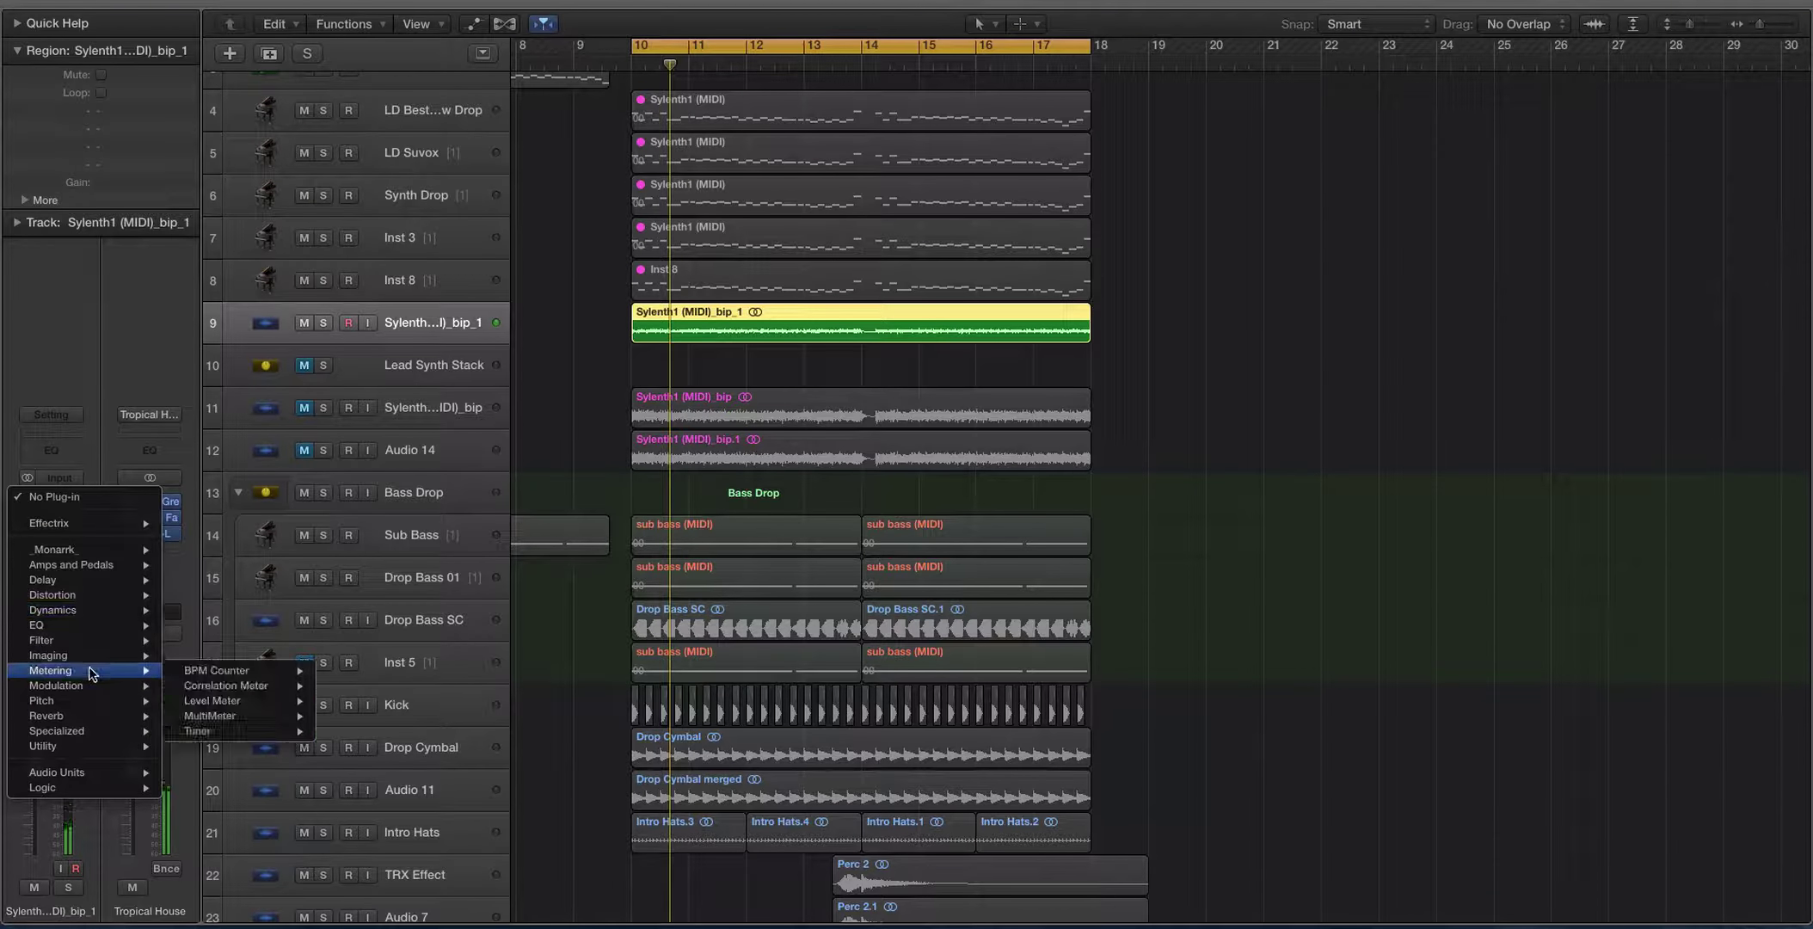
{"action": "mouse_move", "coordinate": [80, 552]}
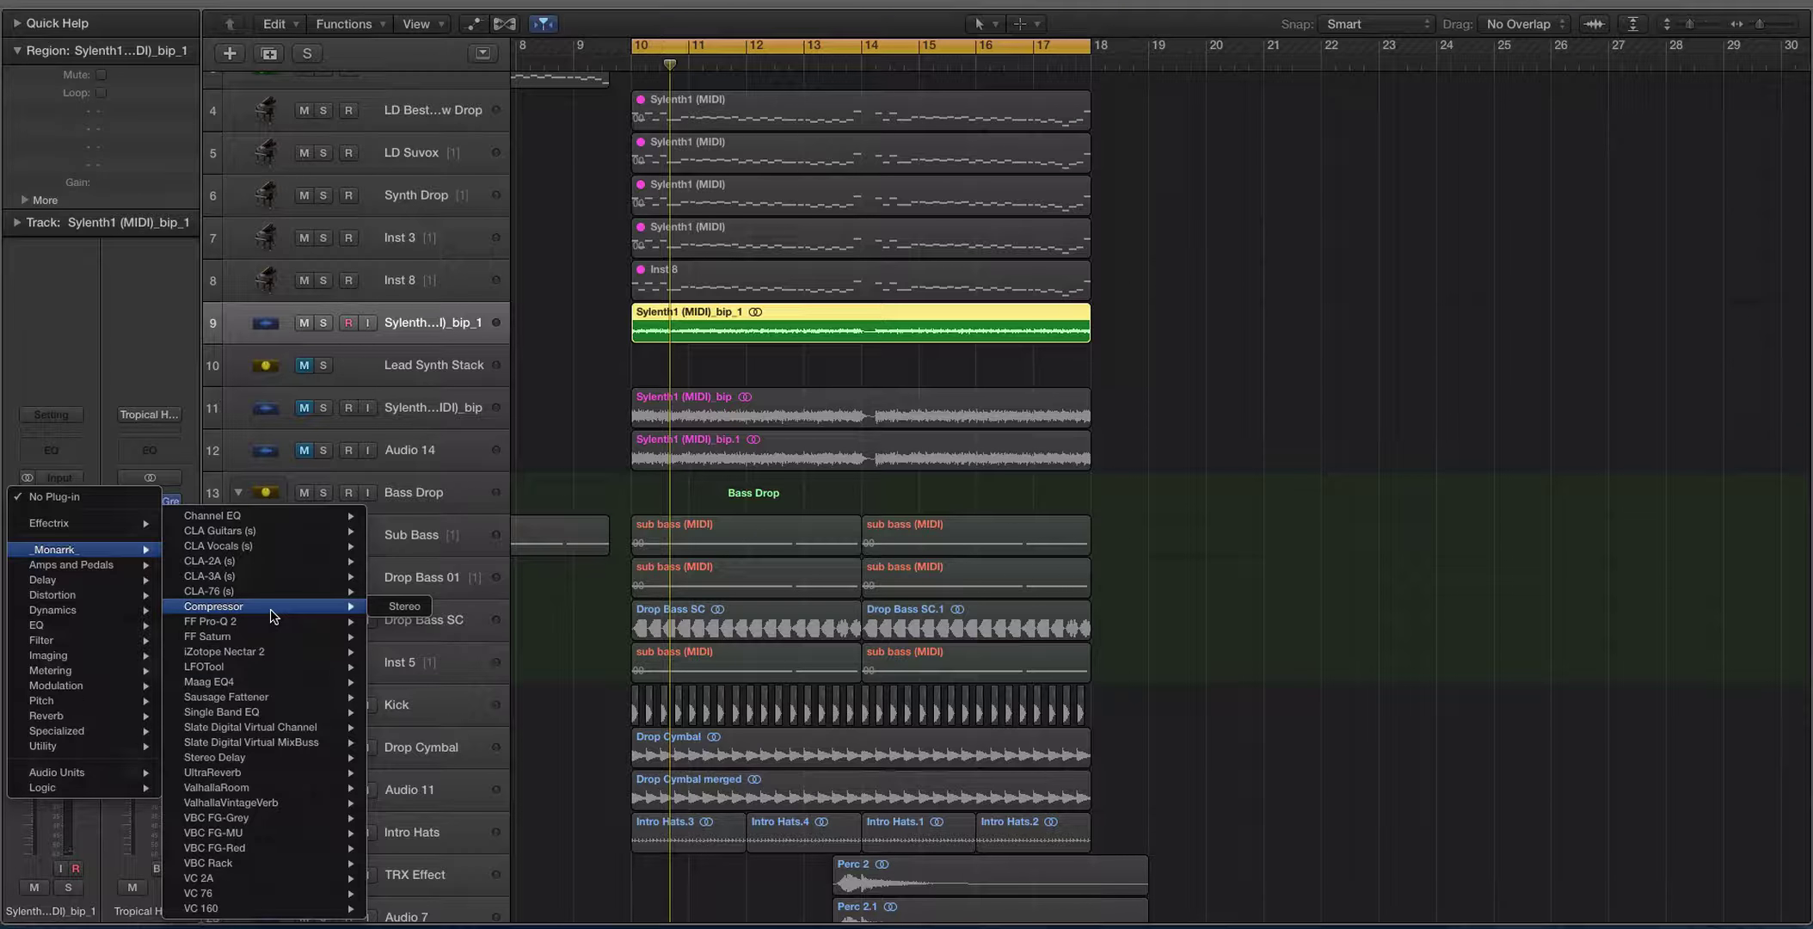
{"action": "mouse_move", "coordinate": [278, 668]}
{"action": "left_click", "coordinate": [404, 666]}
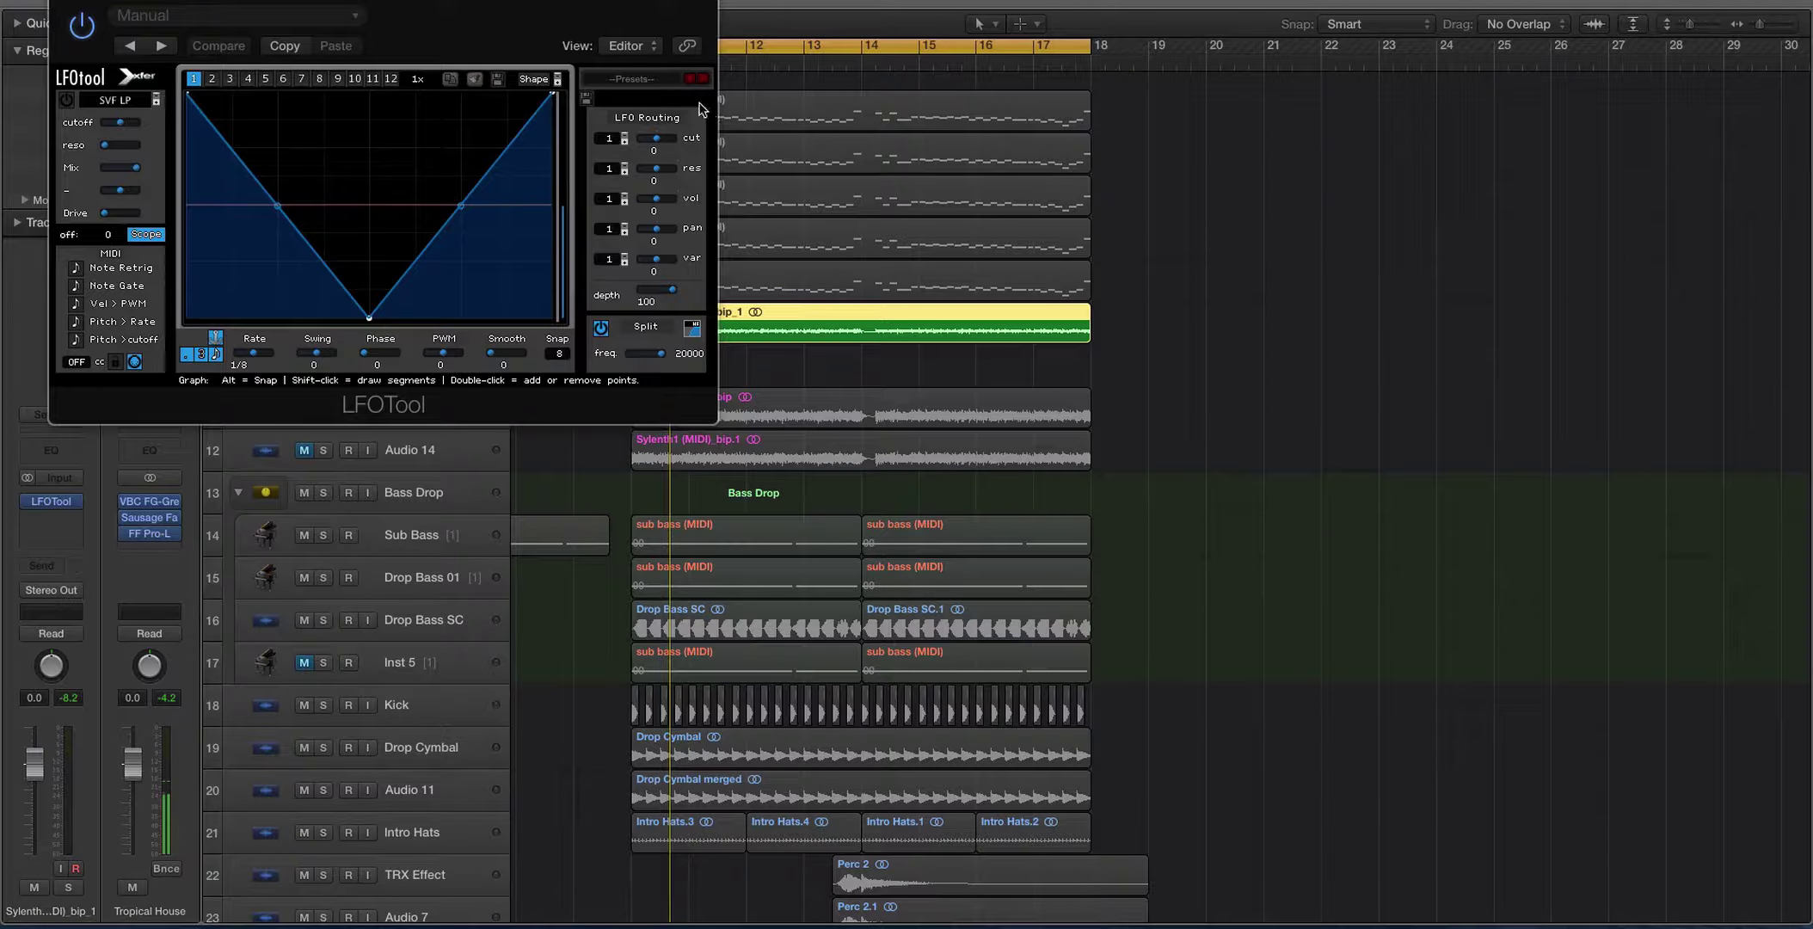
Compare LFOTool's Sidechain presets, keep Sidechain-2 for the bounced lead, and close the plug-in window.
{"action": "left_click", "coordinate": [647, 79]}
{"action": "mouse_move", "coordinate": [685, 245]}
{"action": "left_click", "coordinate": [795, 267]}
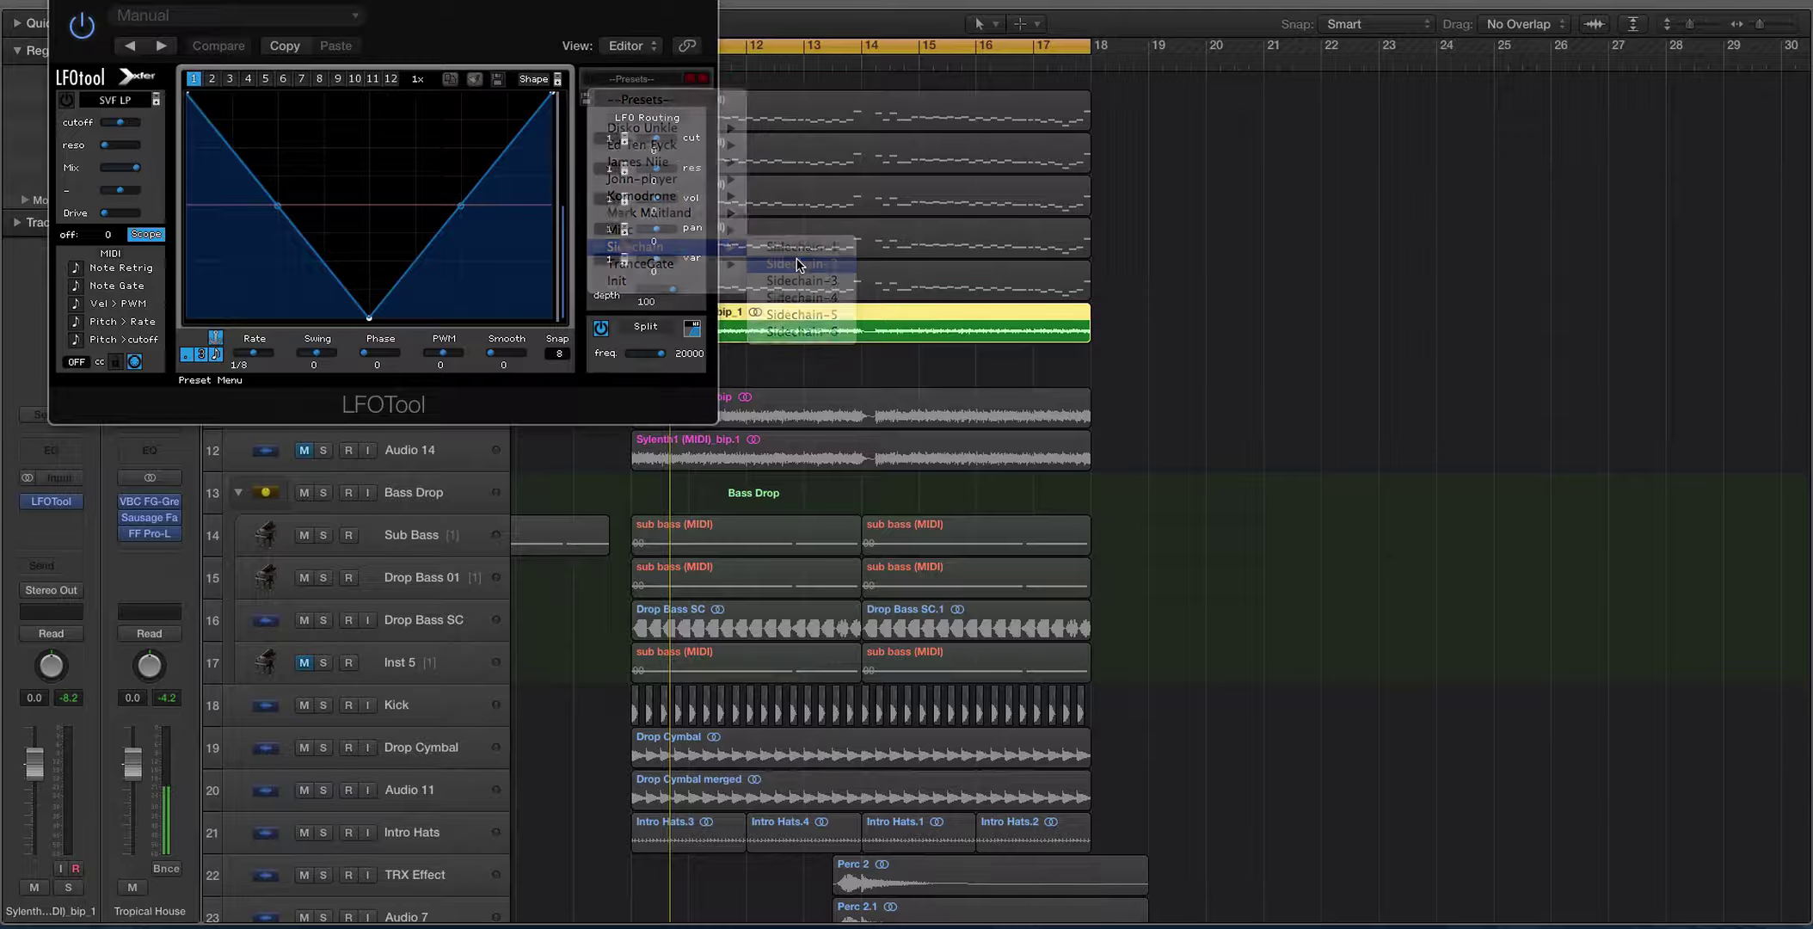
{"action": "left_click", "coordinate": [704, 79]}
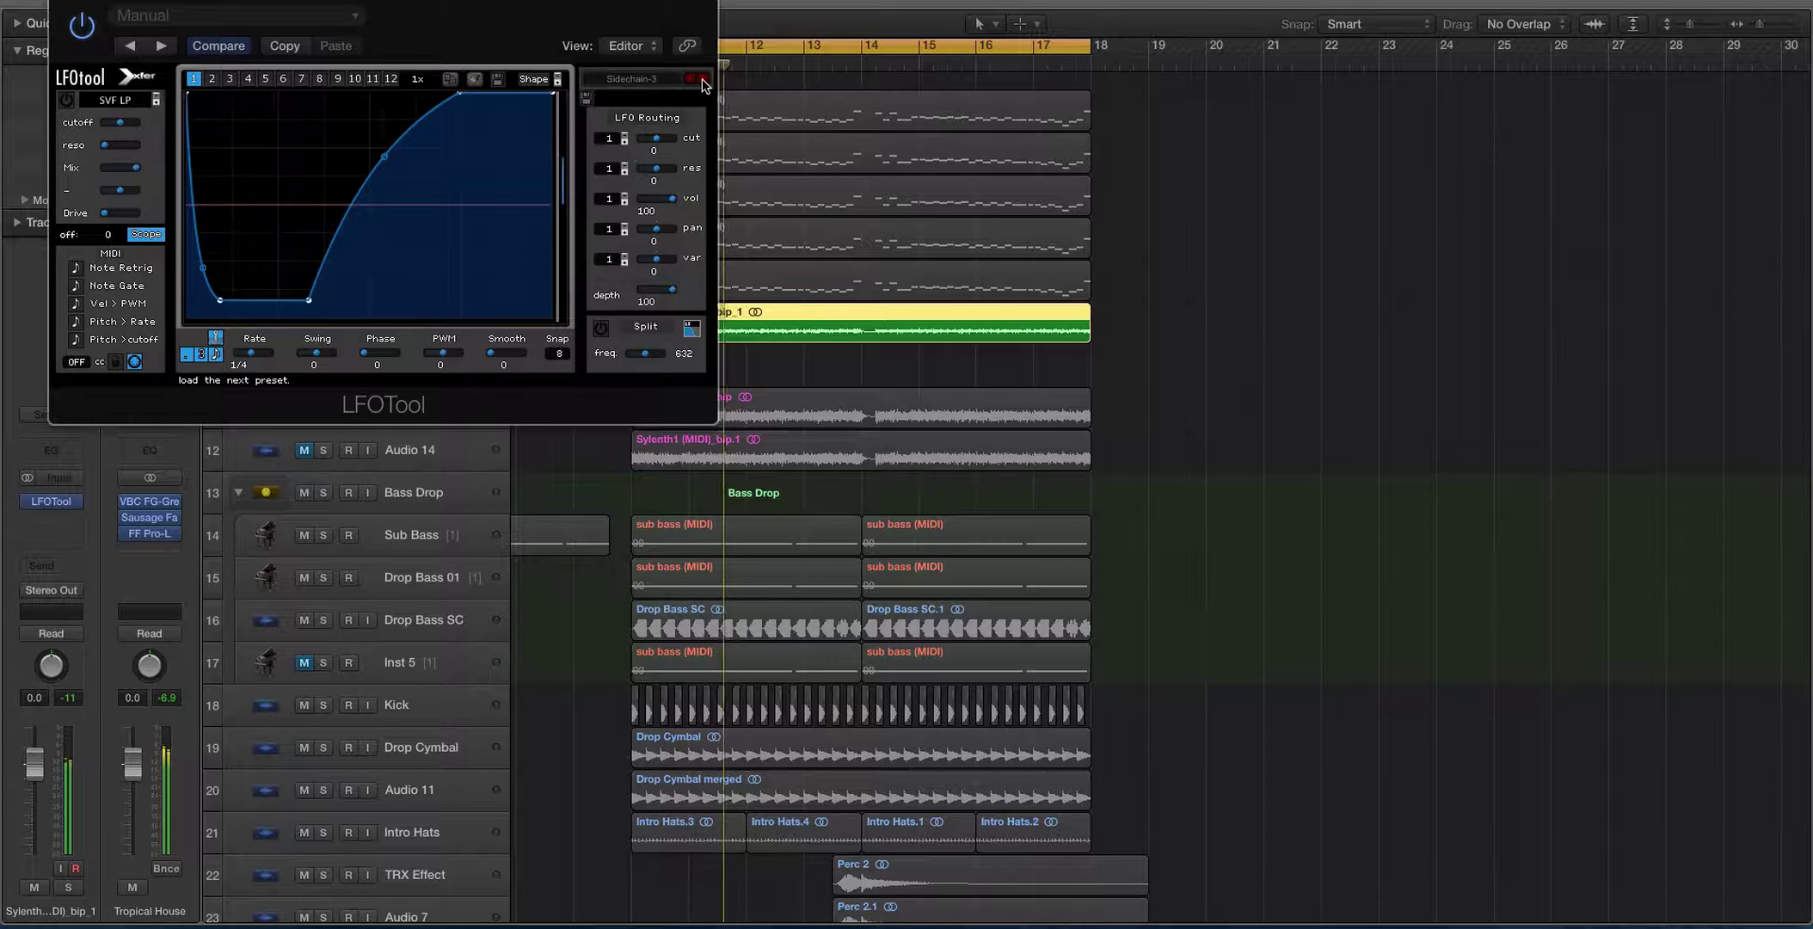
{"action": "left_click", "coordinate": [690, 79]}
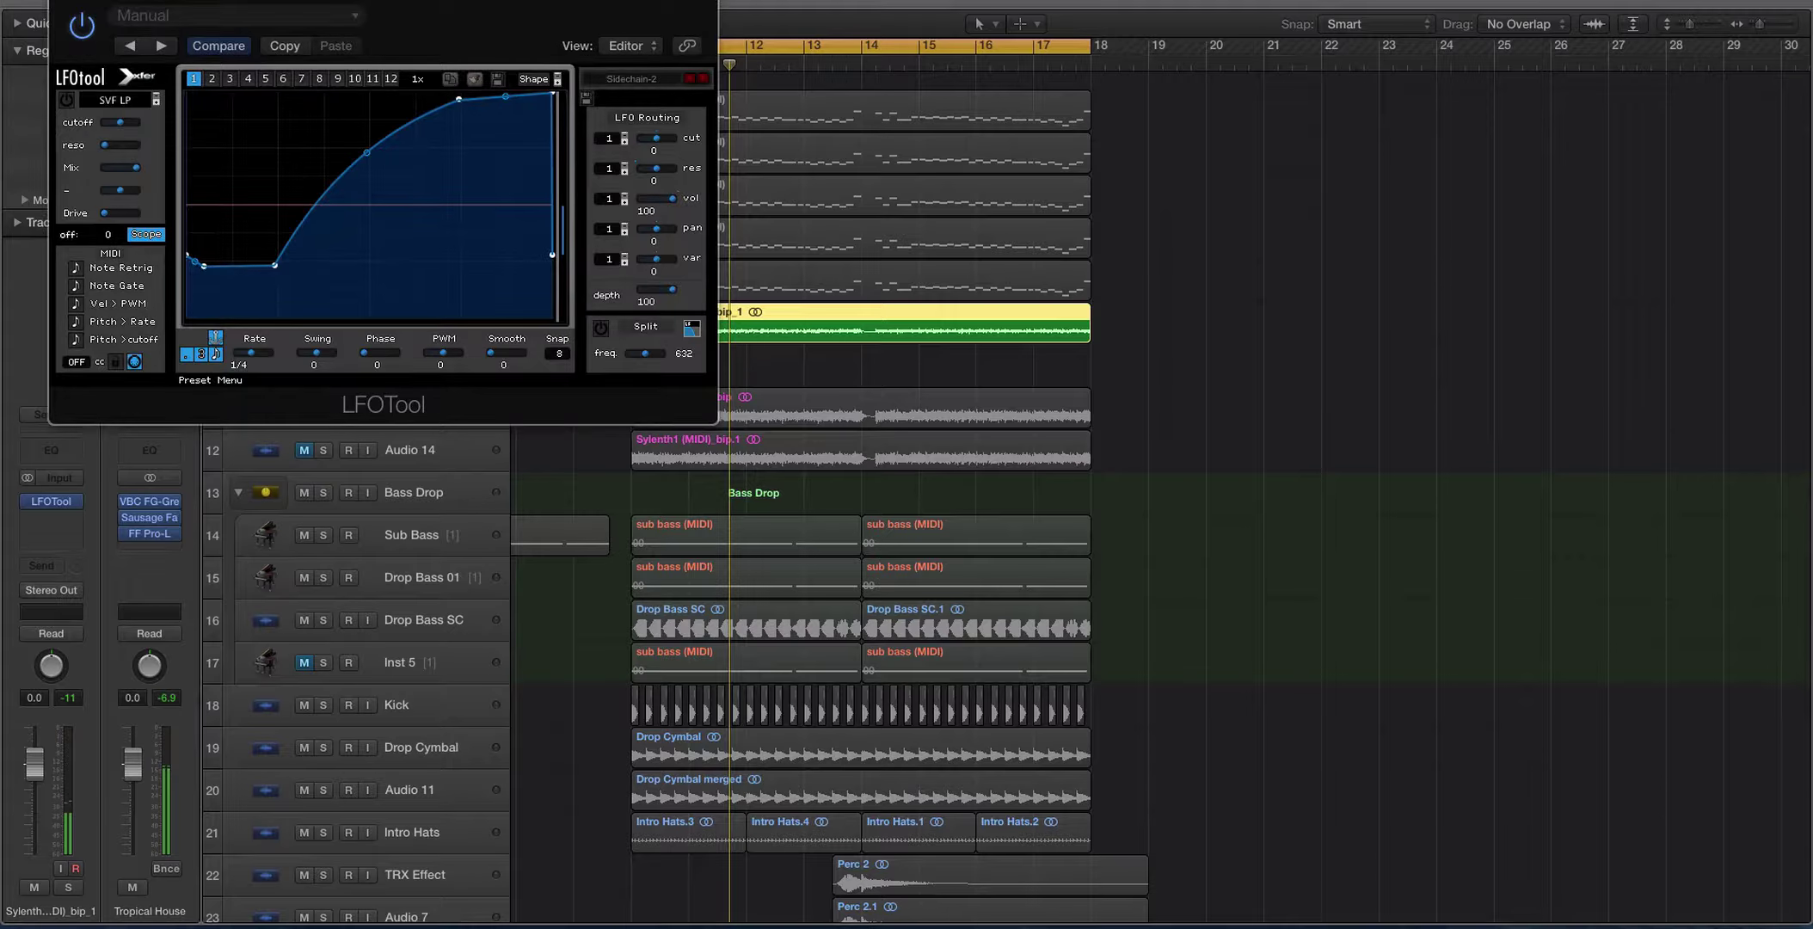
{"action": "left_click", "coordinate": [60, 2]}
Turn solo off and unmute the five original lead synth regions so they sound alongside the bounced audio.
{"action": "key", "text": "ctrl+s"}
{"action": "left_click", "coordinate": [422, 105]}
{"action": "left_click_drag", "start_coordinate": [583, 121], "coordinate": [916, 313]}
{"action": "left_click_drag", "start_coordinate": [592, 116], "coordinate": [793, 262]}
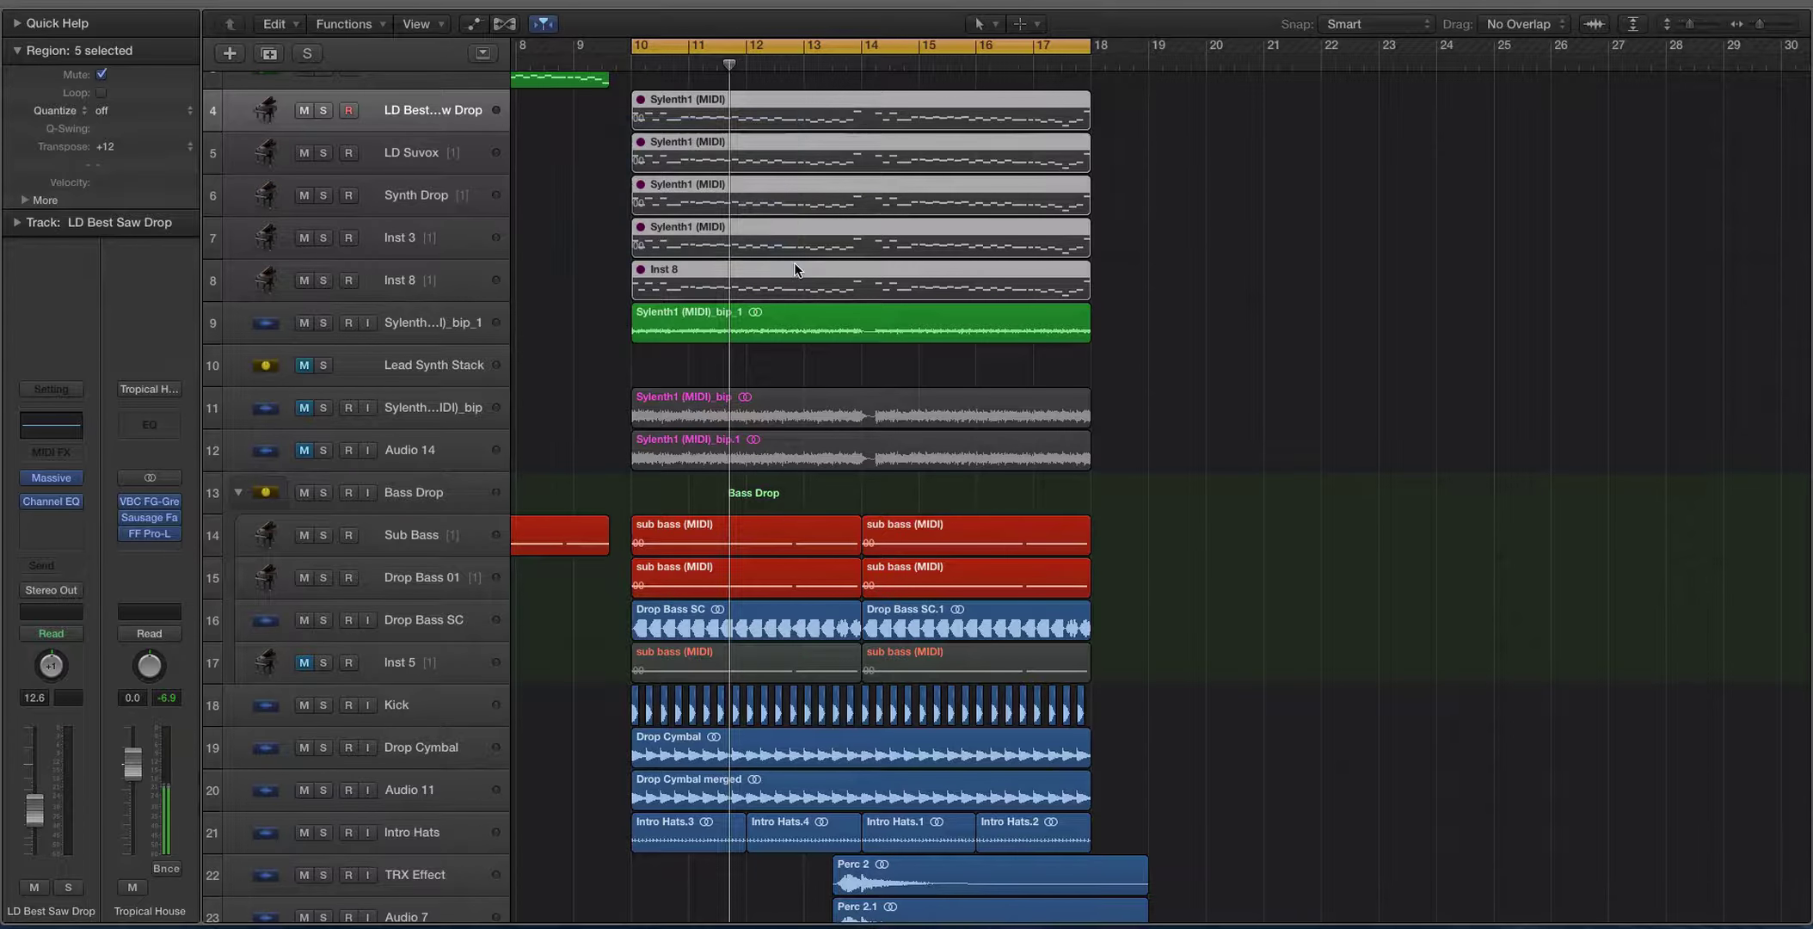
{"action": "key", "text": "ctrl+m"}
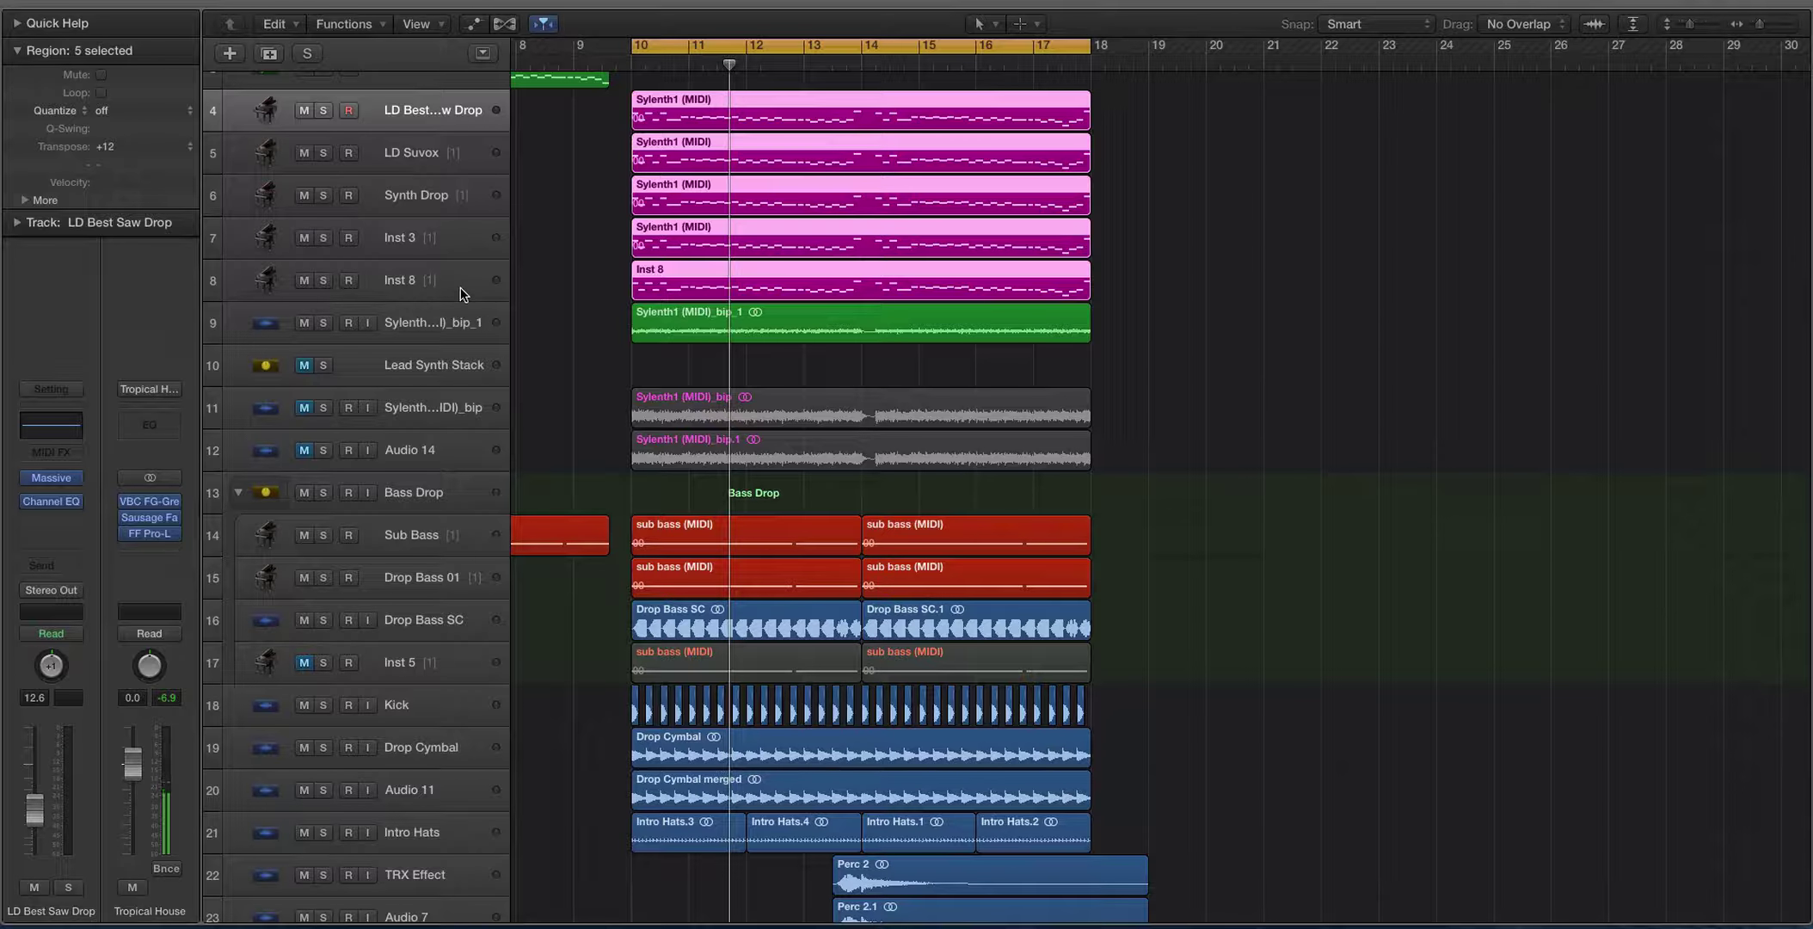
Lower the five lead tracks together, LD Best Saw Drop to about -19.7 dB, balancing them against the slightly reduced bounced track.
{"action": "key", "text": "ctrl+Down"}
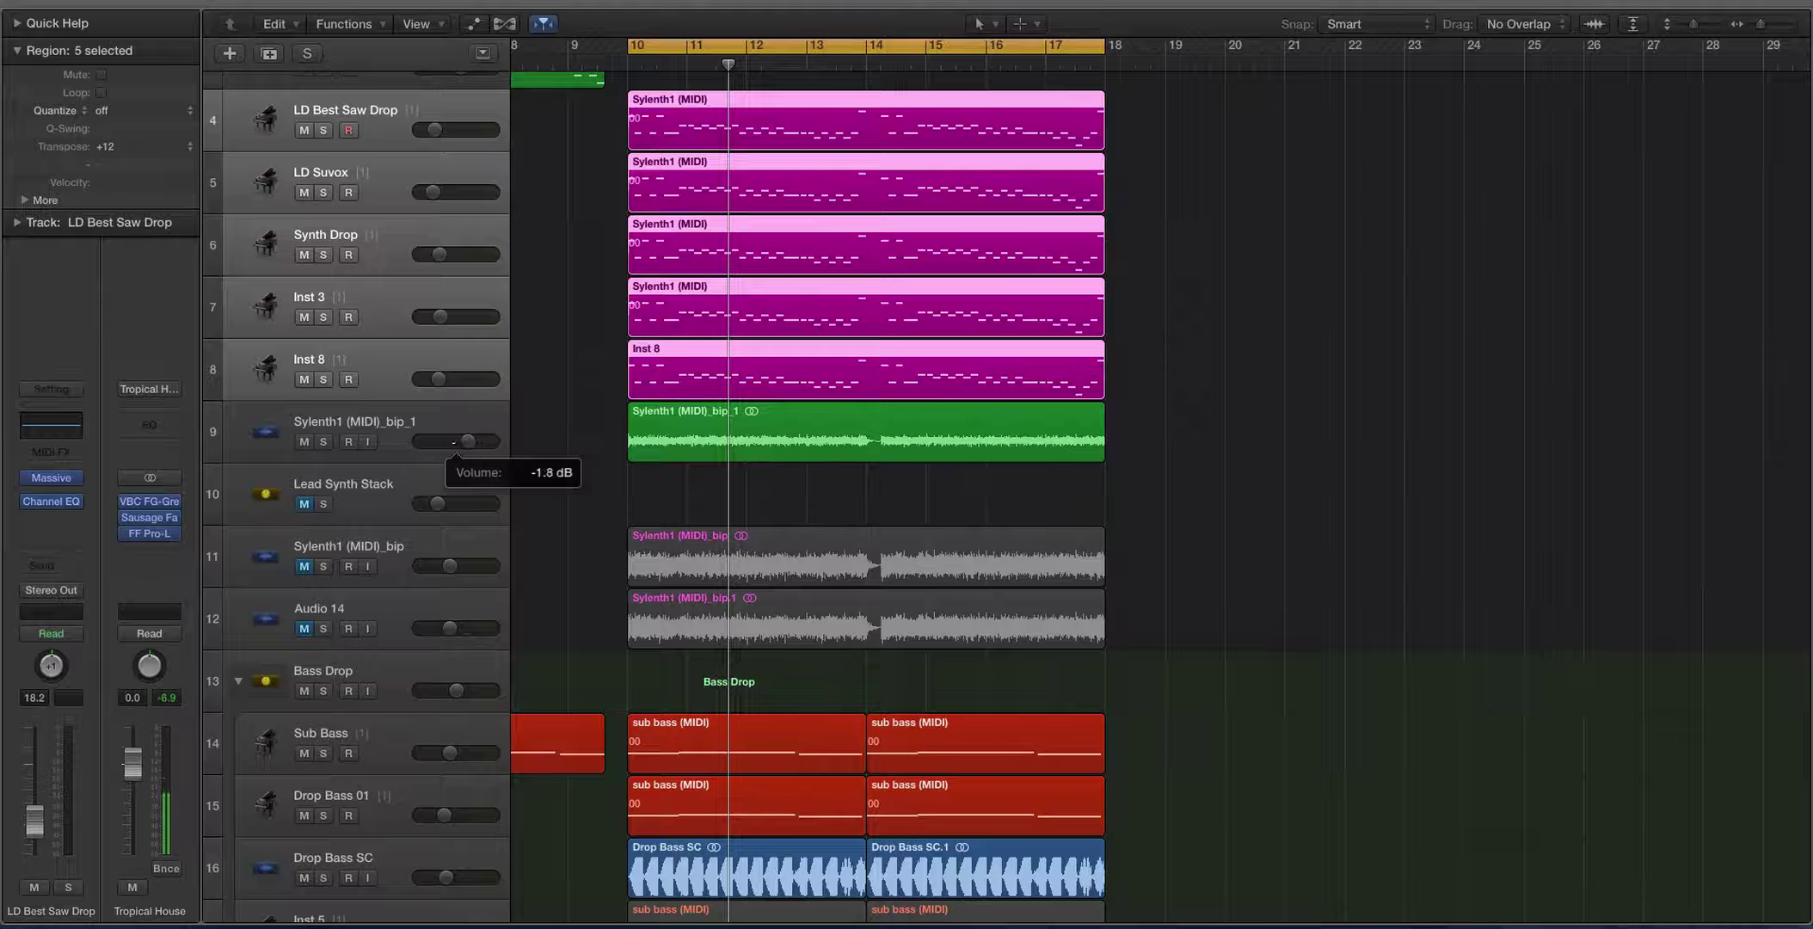
{"action": "key", "text": "shift+space"}
{"action": "left_click_drag", "start_coordinate": [437, 379], "coordinate": [435, 380]}
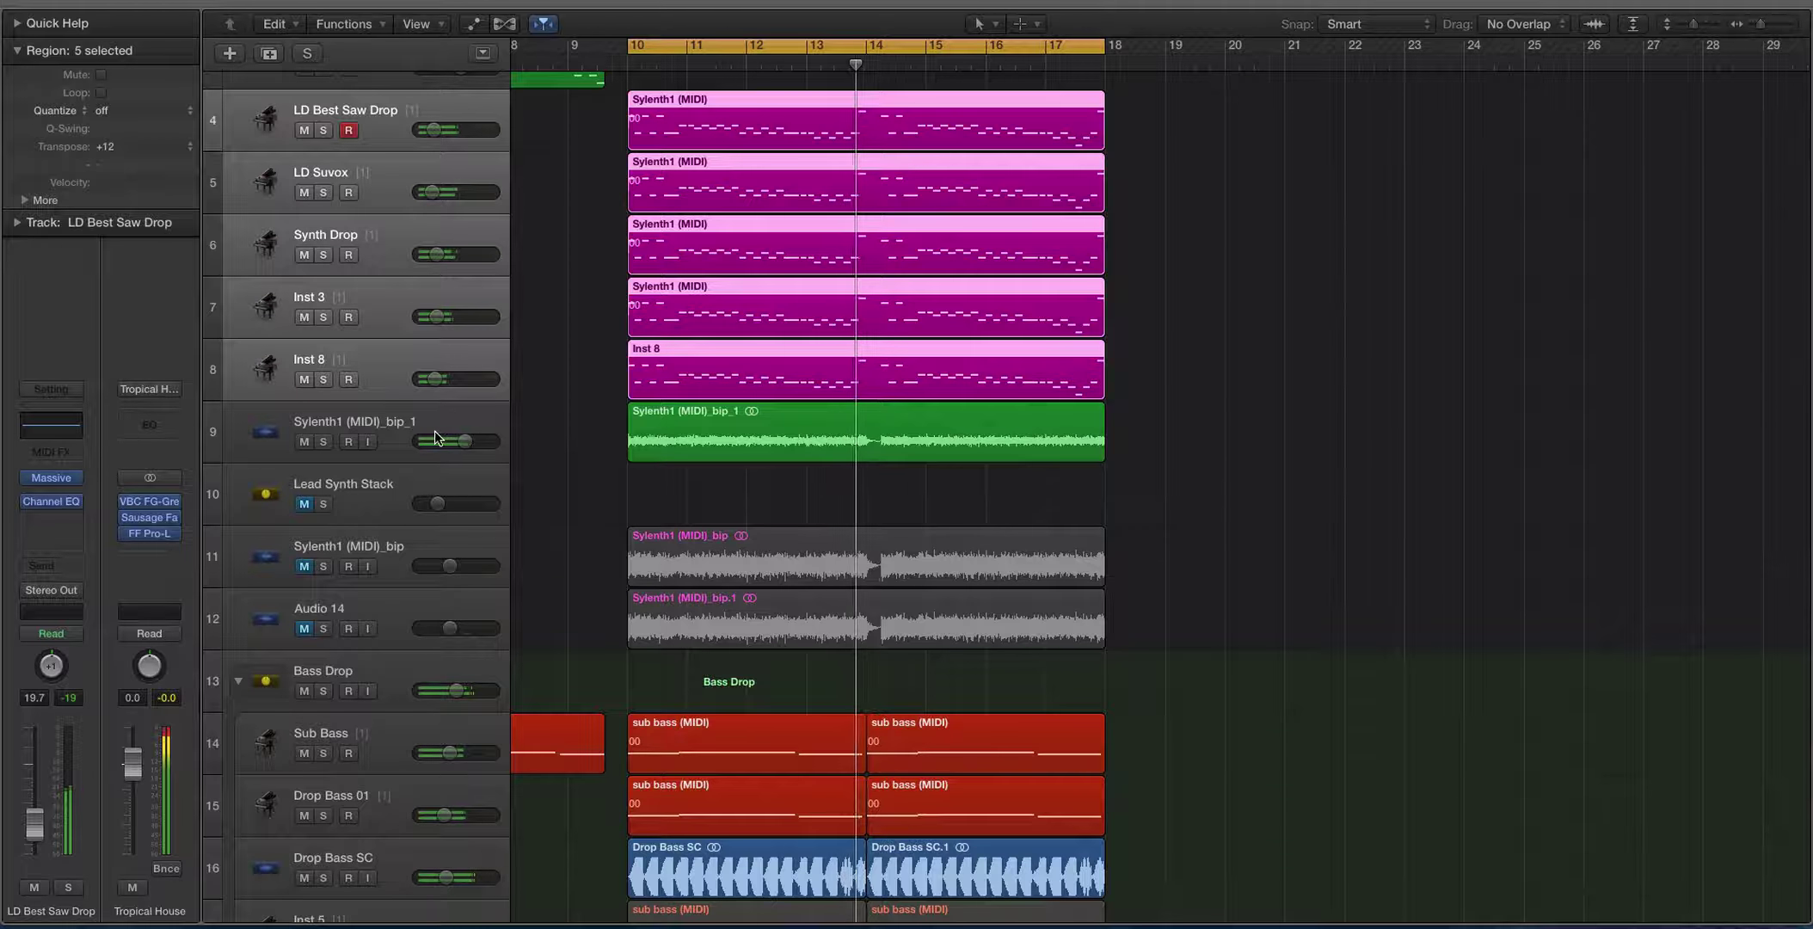
{"action": "key", "text": "super+Up"}
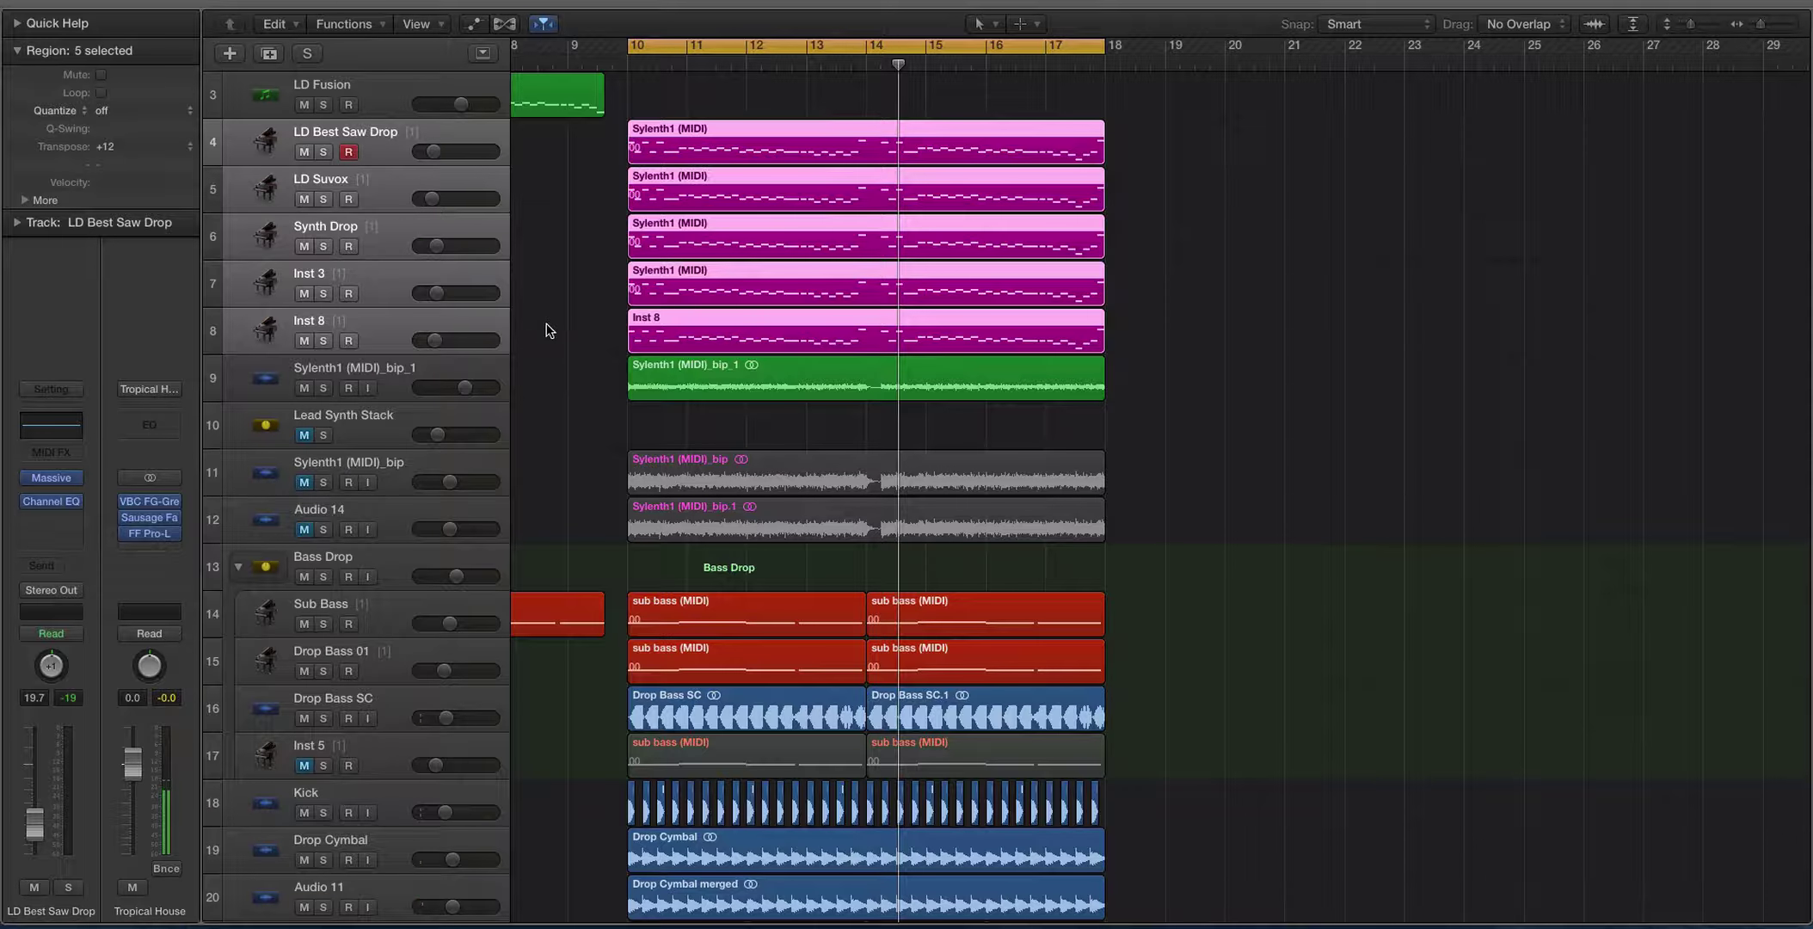
Solo the five original lead synth regions and play their opening bars at a closer zoom.
{"action": "key", "text": "ctrl+s"}
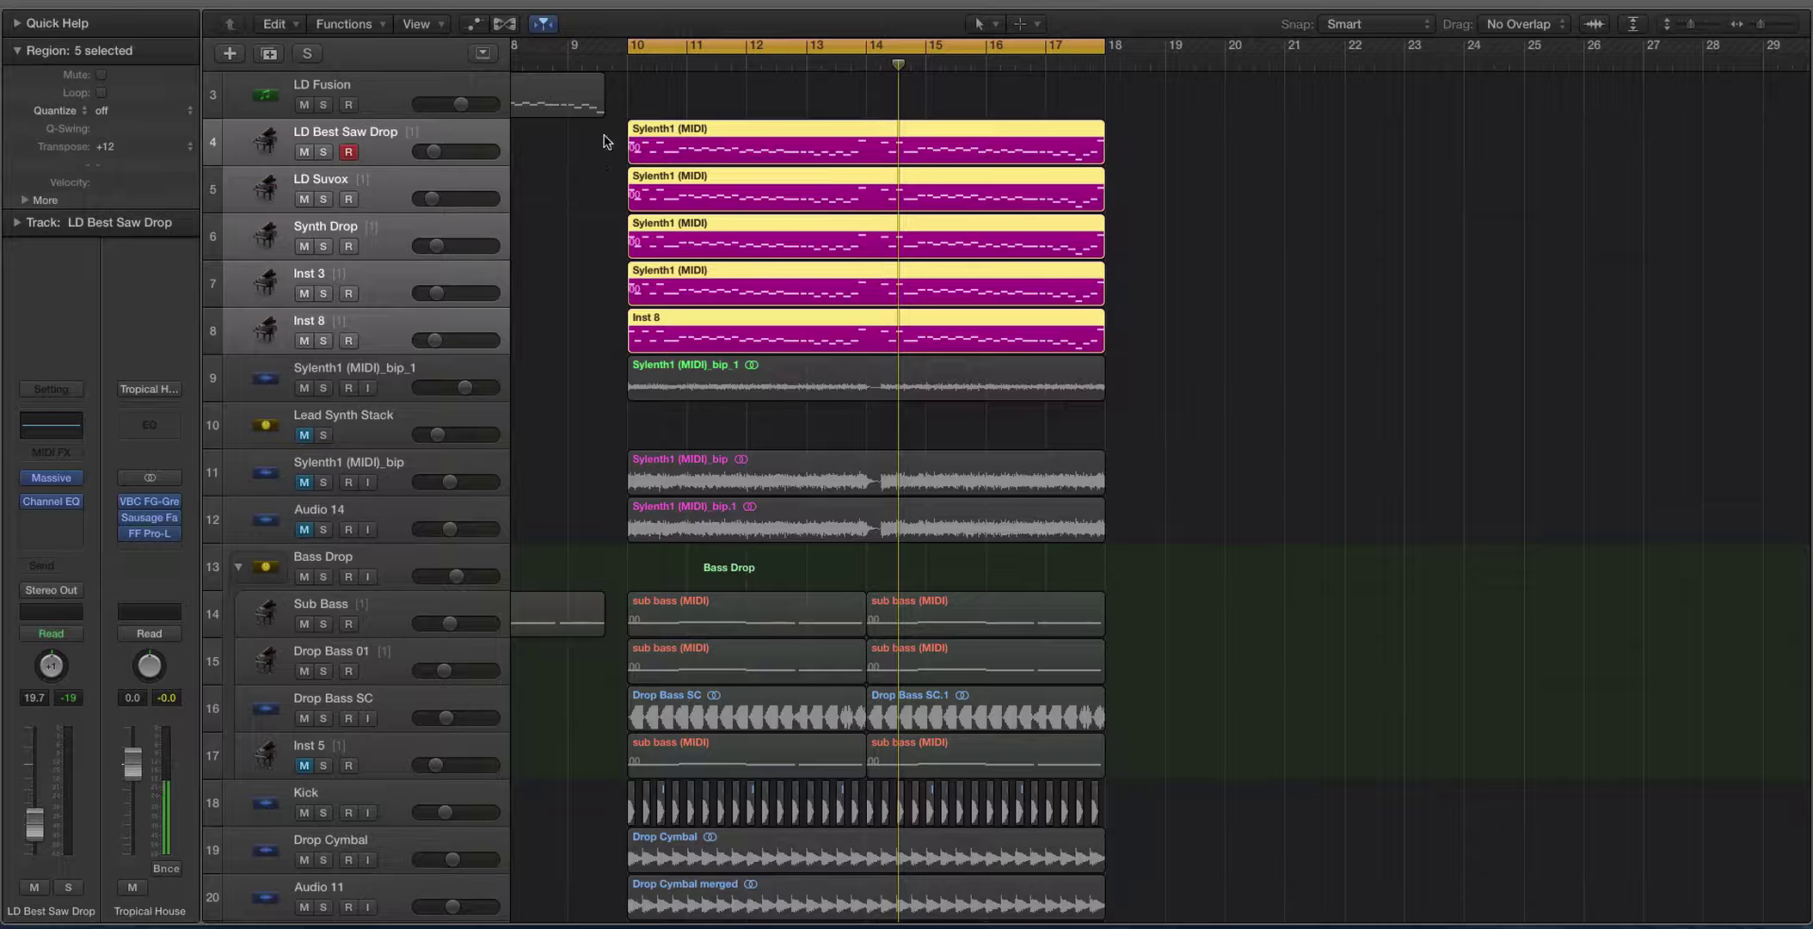
{"action": "key", "text": "super+Right"}
{"action": "key", "text": "super+Down"}
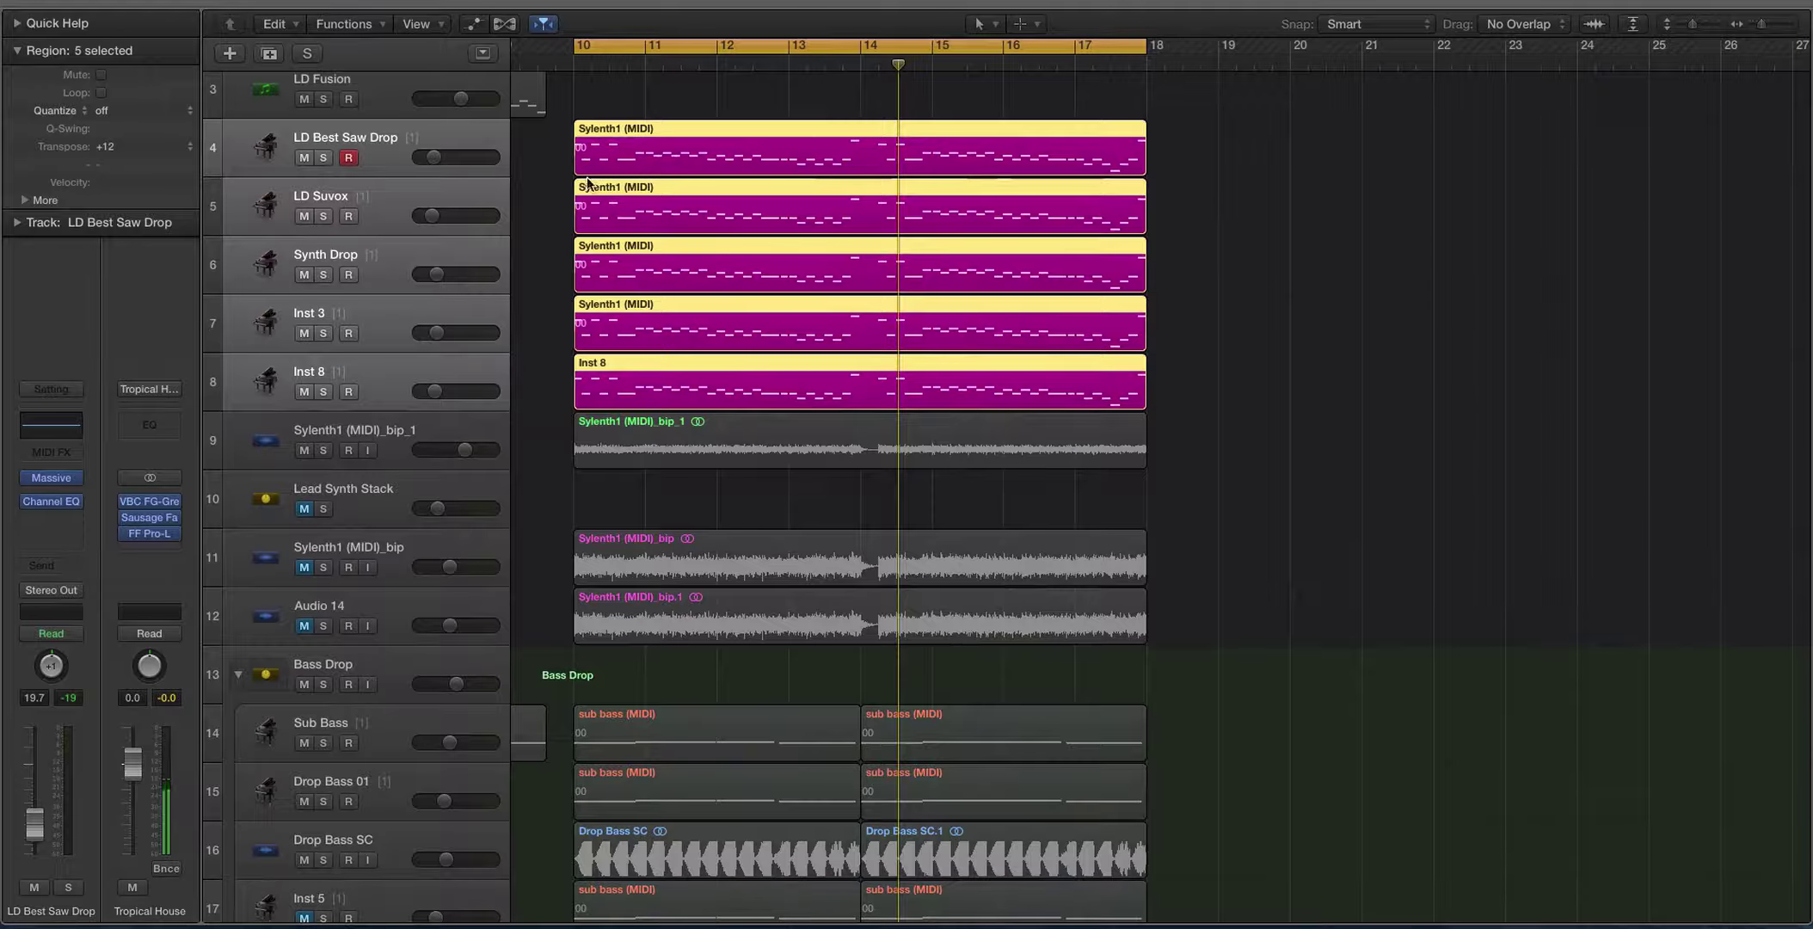
{"action": "key", "text": "space"}
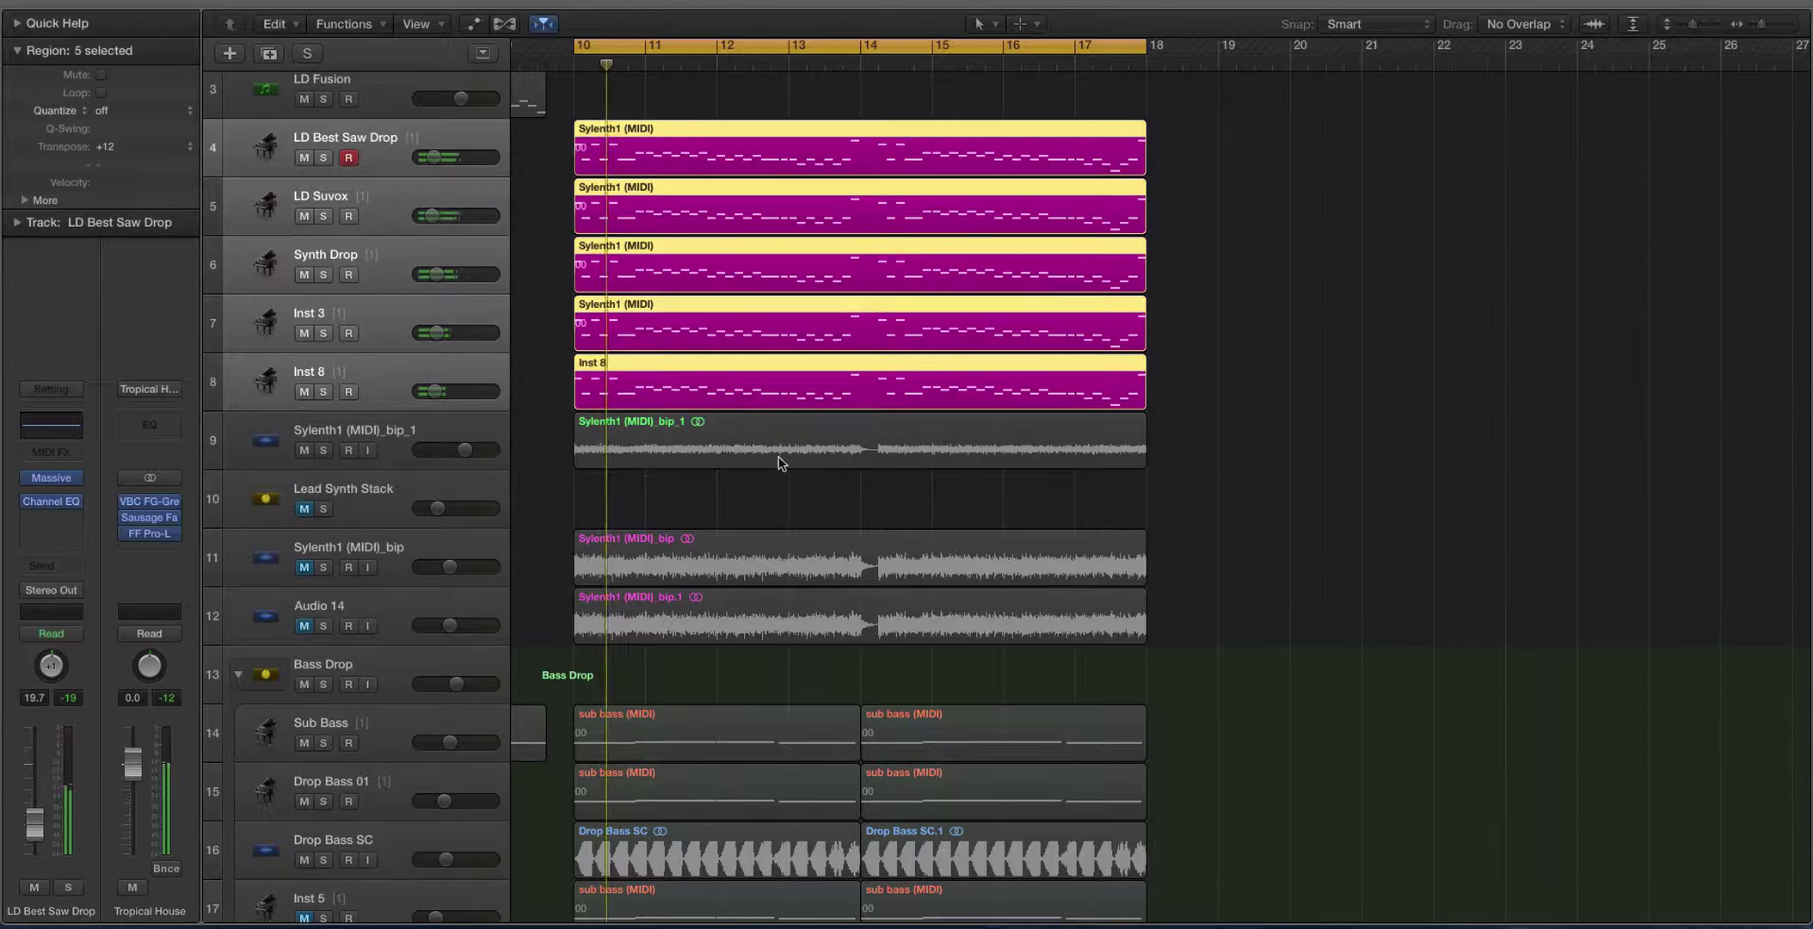
{"action": "key", "text": "super+Right"}
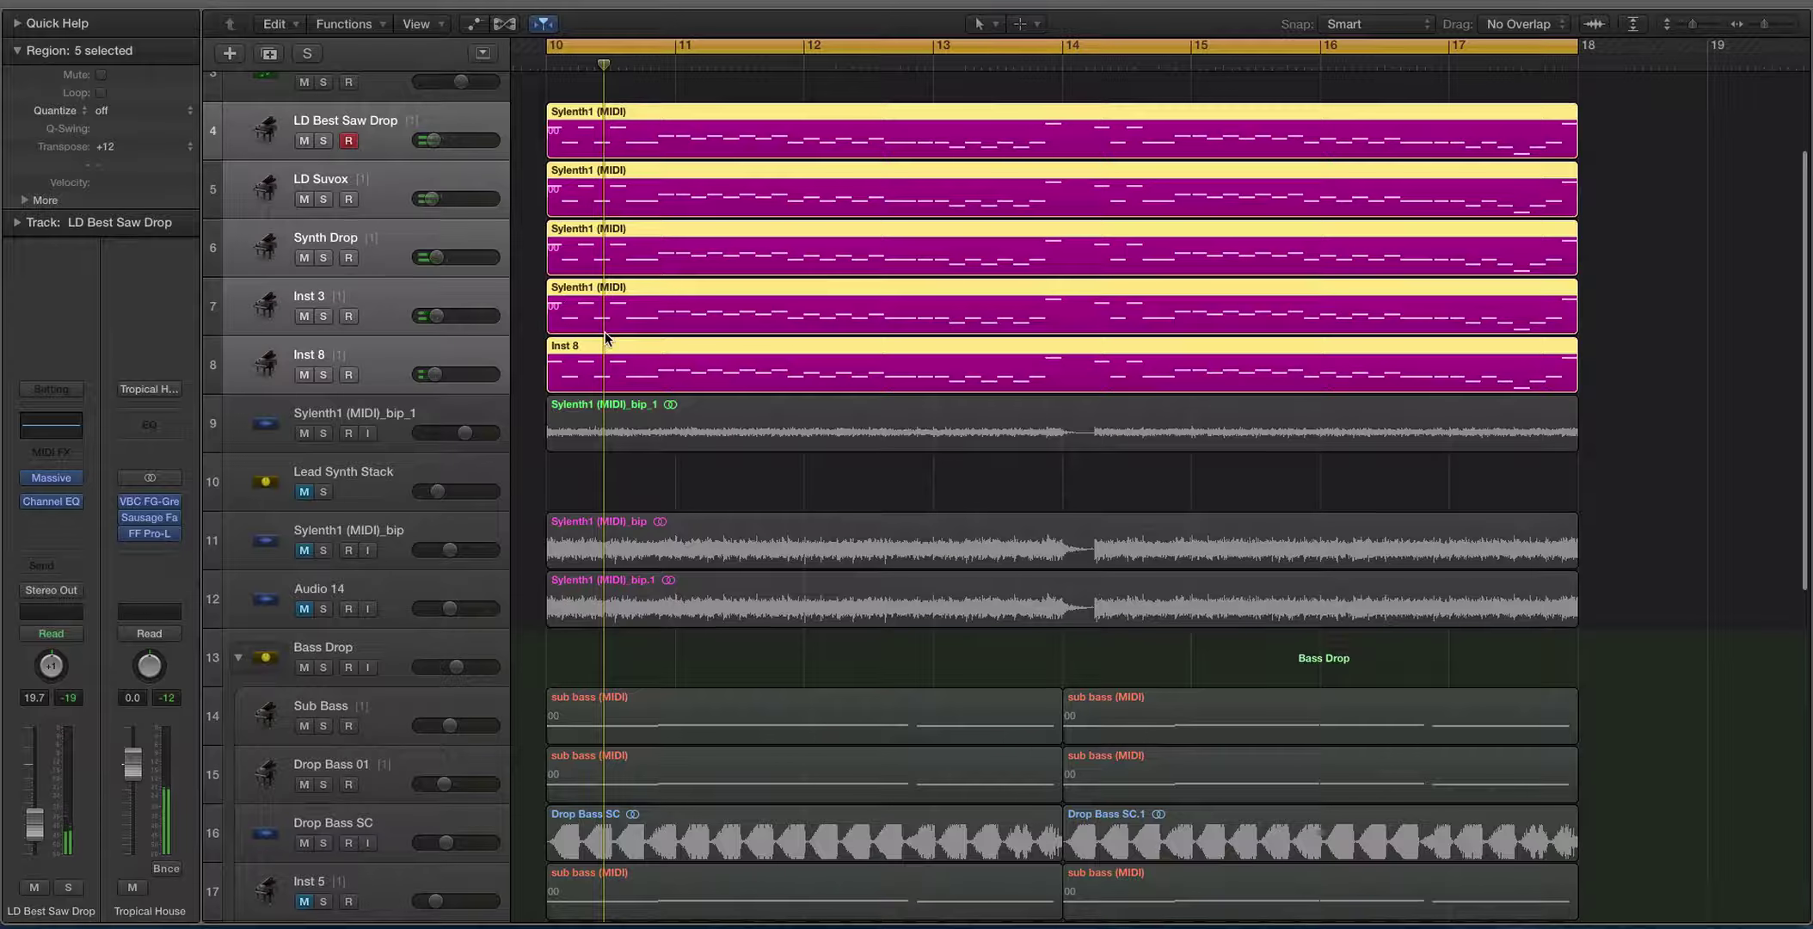
{"action": "scroll", "coordinate": [604, 338], "scroll_direction": "down", "scroll_amount": 2}
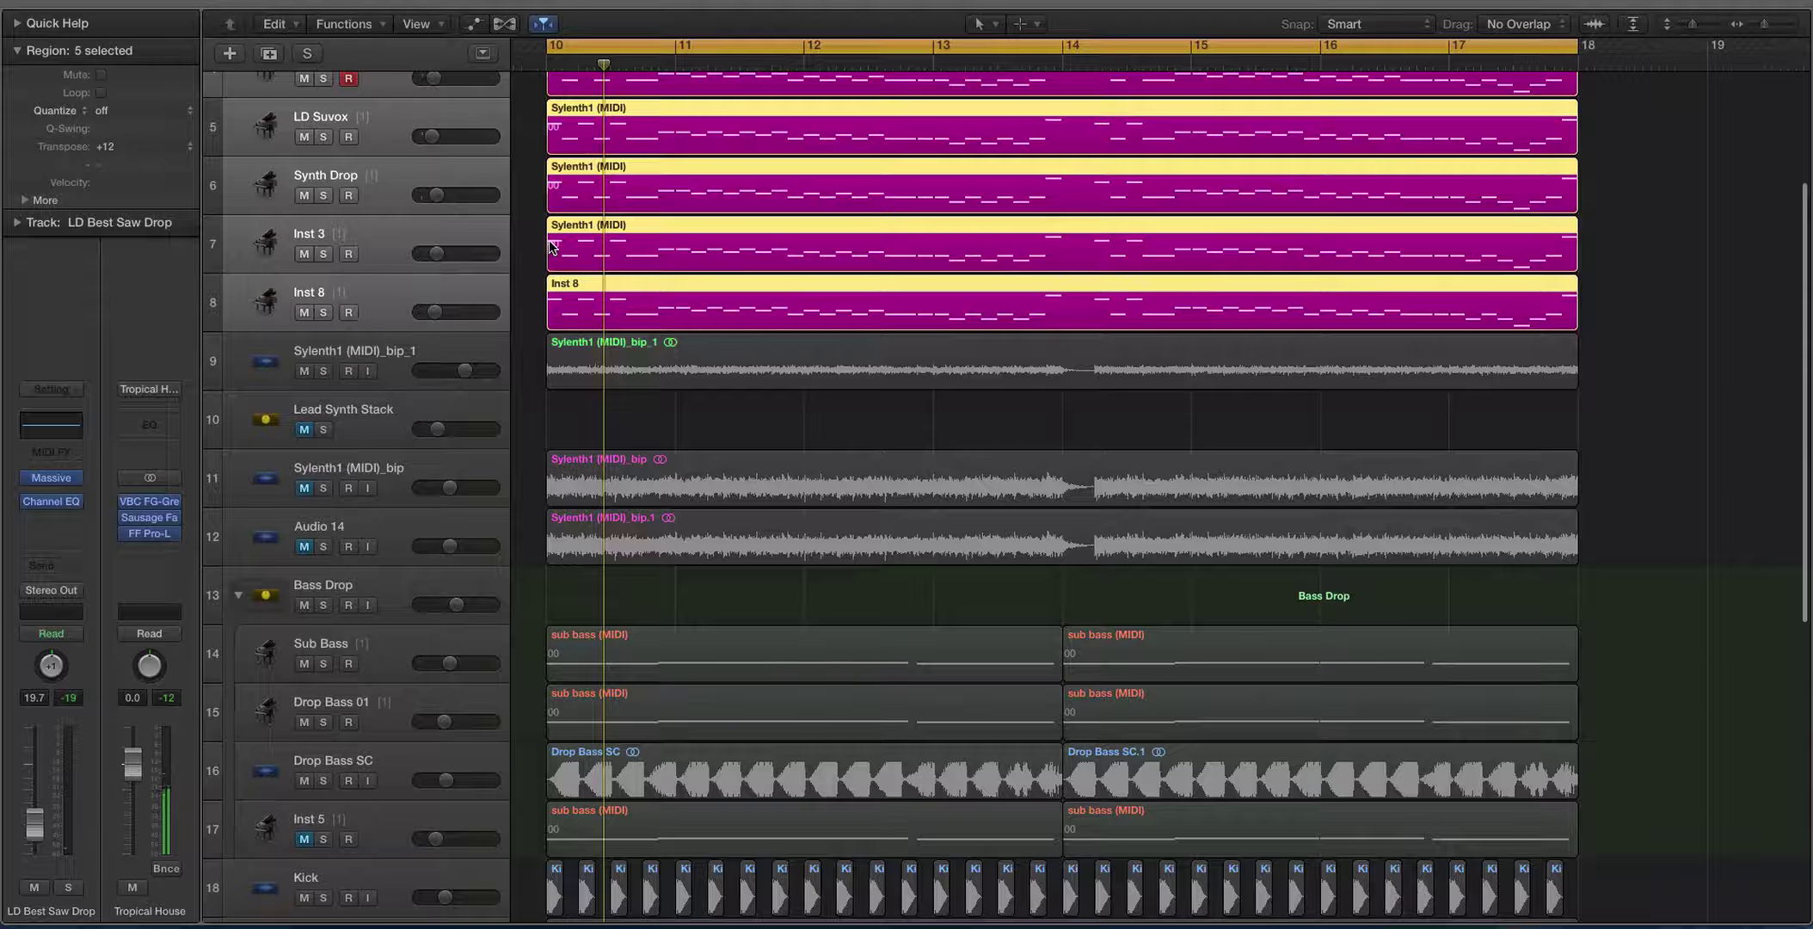
Lower the five original lead tracks together slightly, taking LD Suvox to -24.0 dB.
{"action": "scroll", "coordinate": [583, 287], "scroll_direction": "down", "scroll_amount": 3}
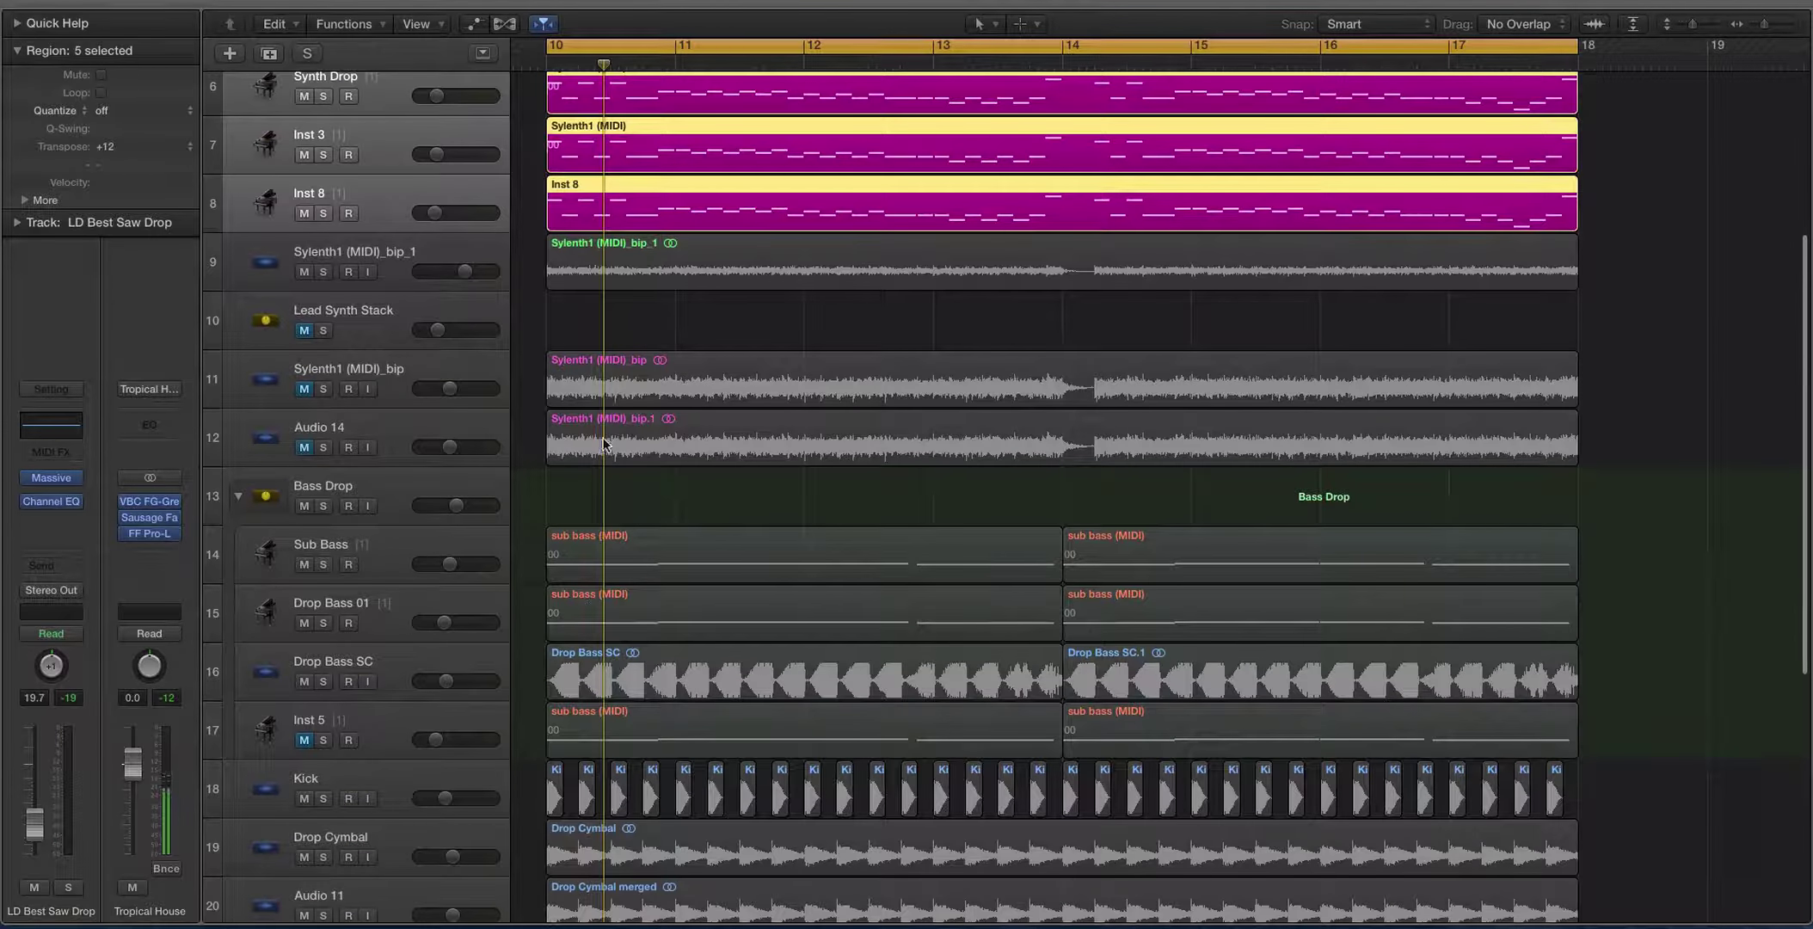
{"action": "scroll", "coordinate": [645, 171], "scroll_direction": "down", "scroll_amount": 2}
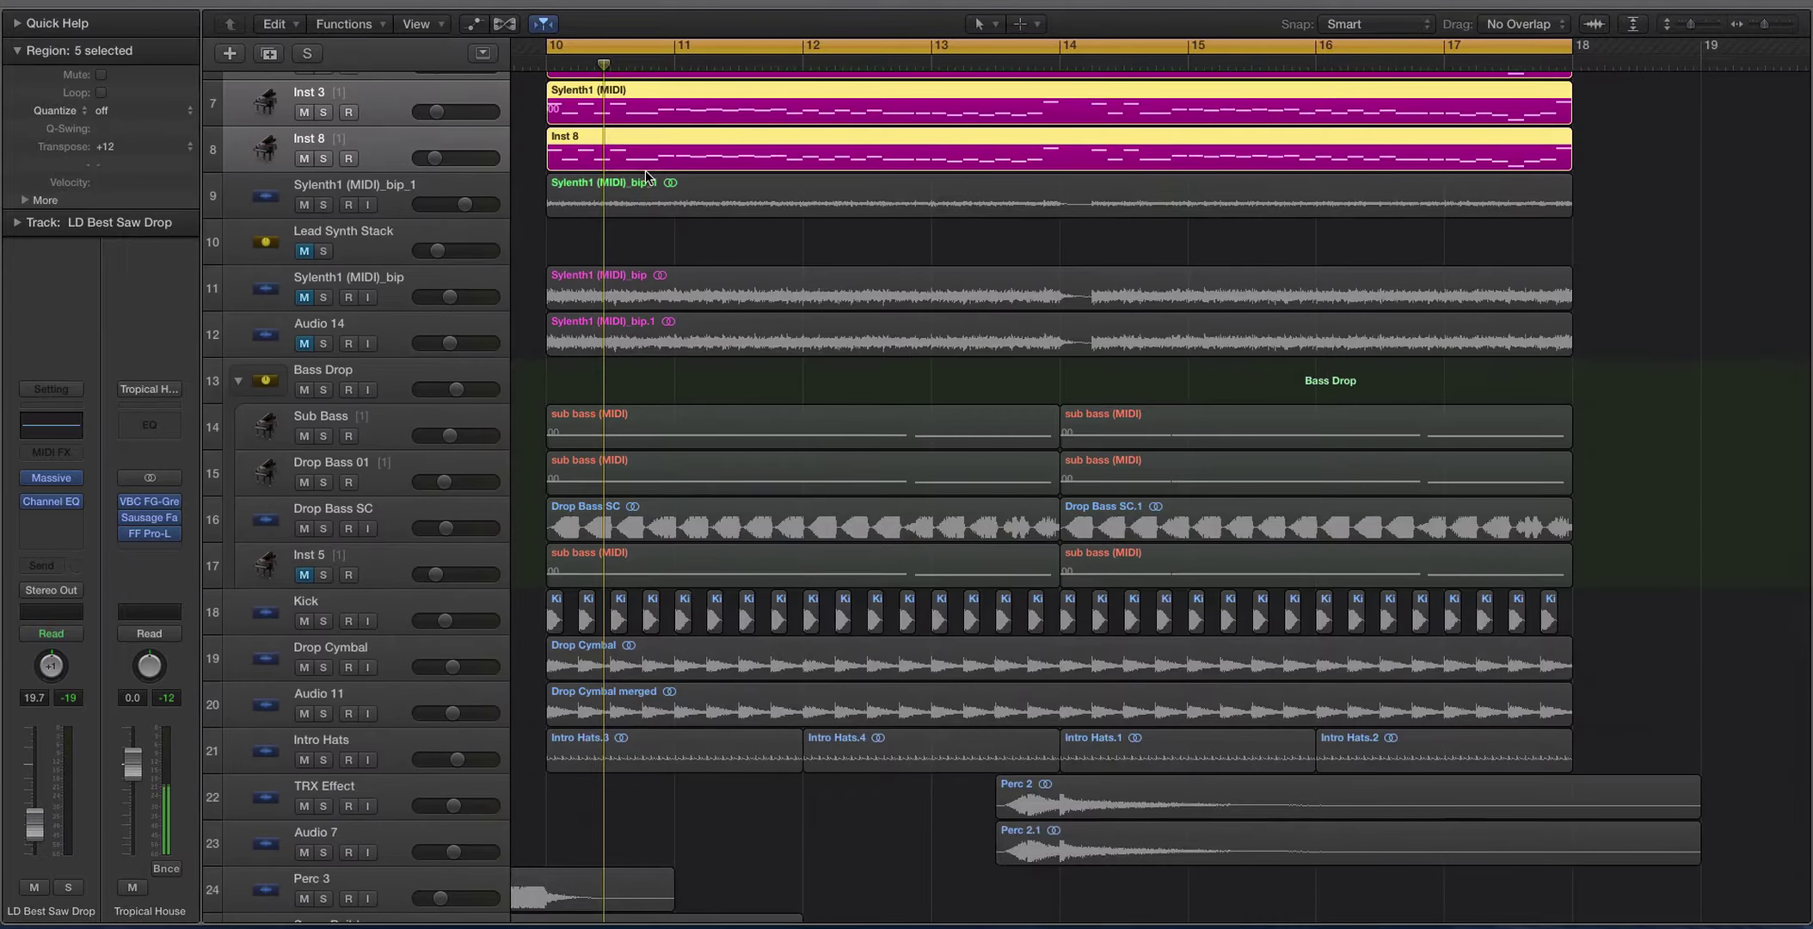
{"action": "scroll", "coordinate": [645, 171], "scroll_direction": "up", "scroll_amount": 5}
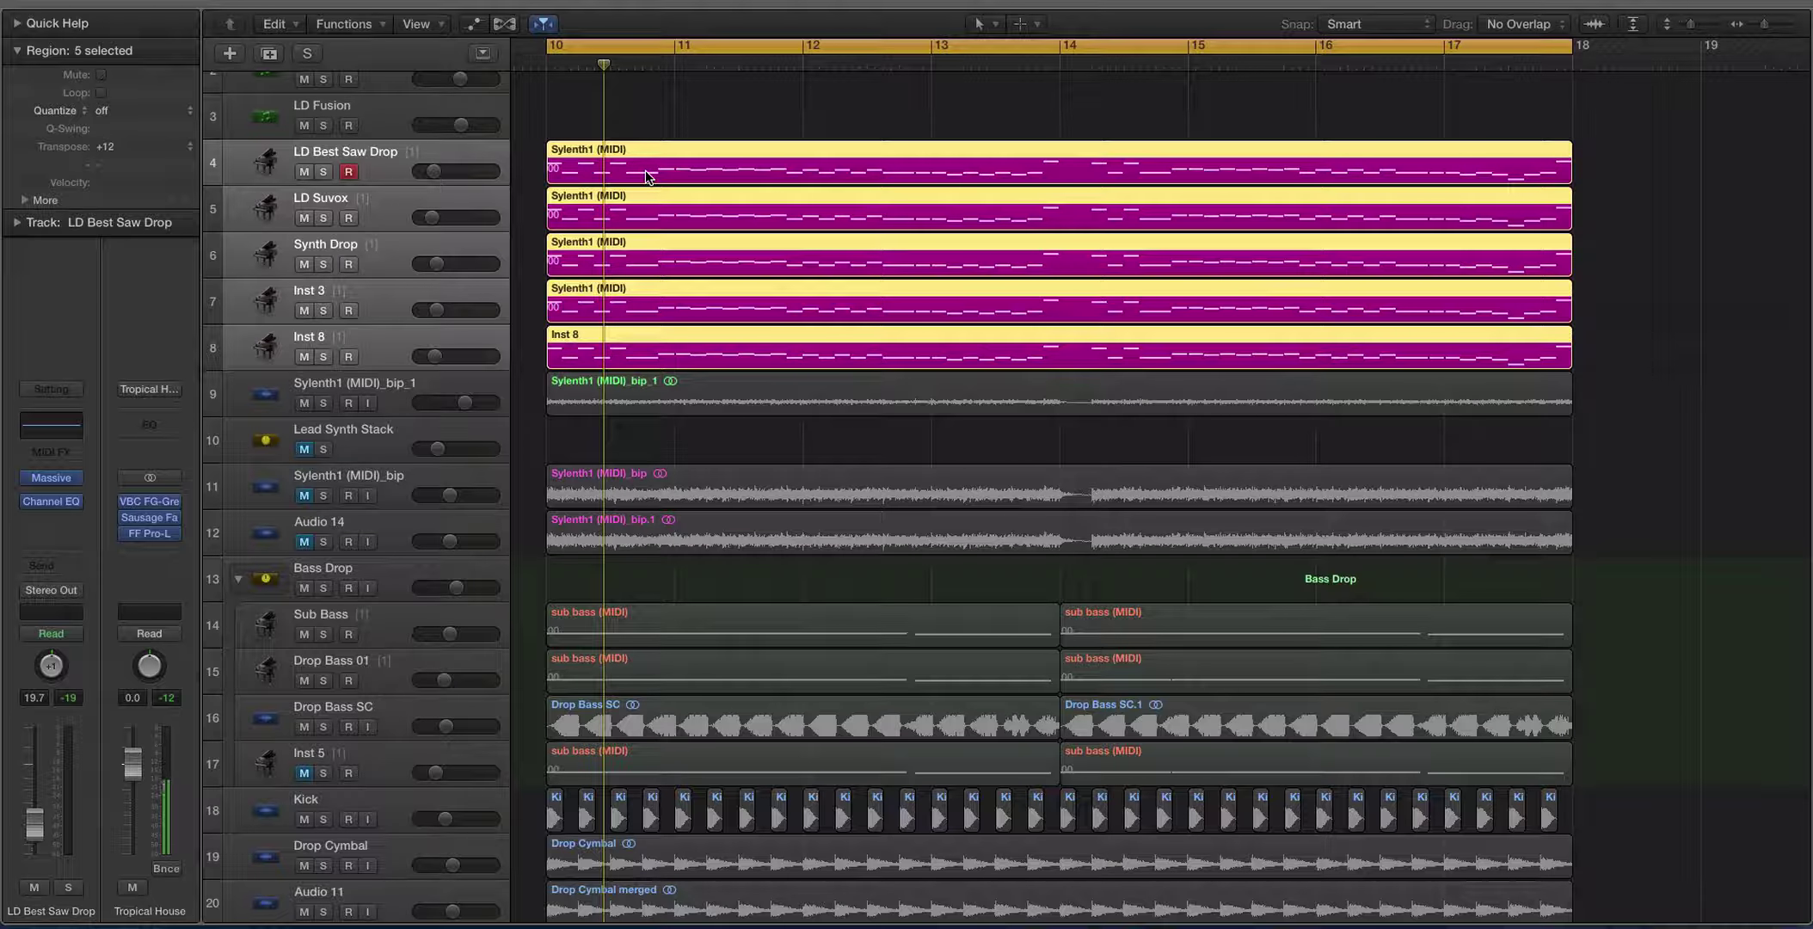
{"action": "scroll", "coordinate": [647, 177], "scroll_direction": "down", "scroll_amount": 2}
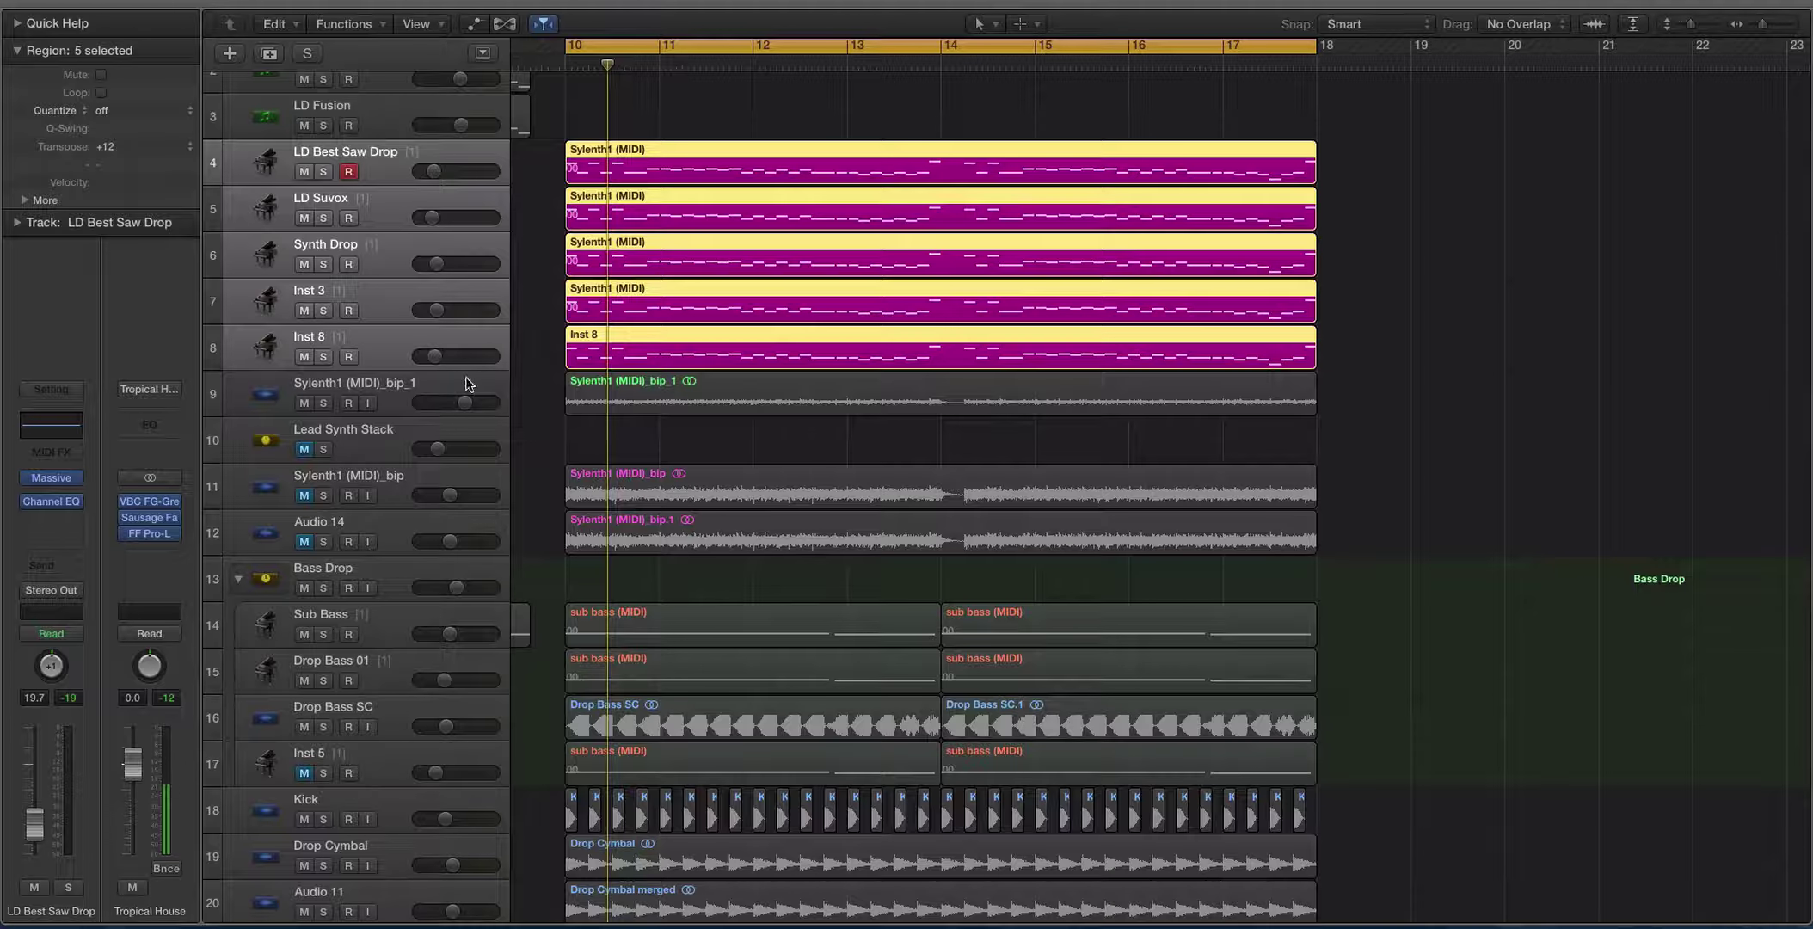
{"action": "mouse_move", "coordinate": [434, 216]}
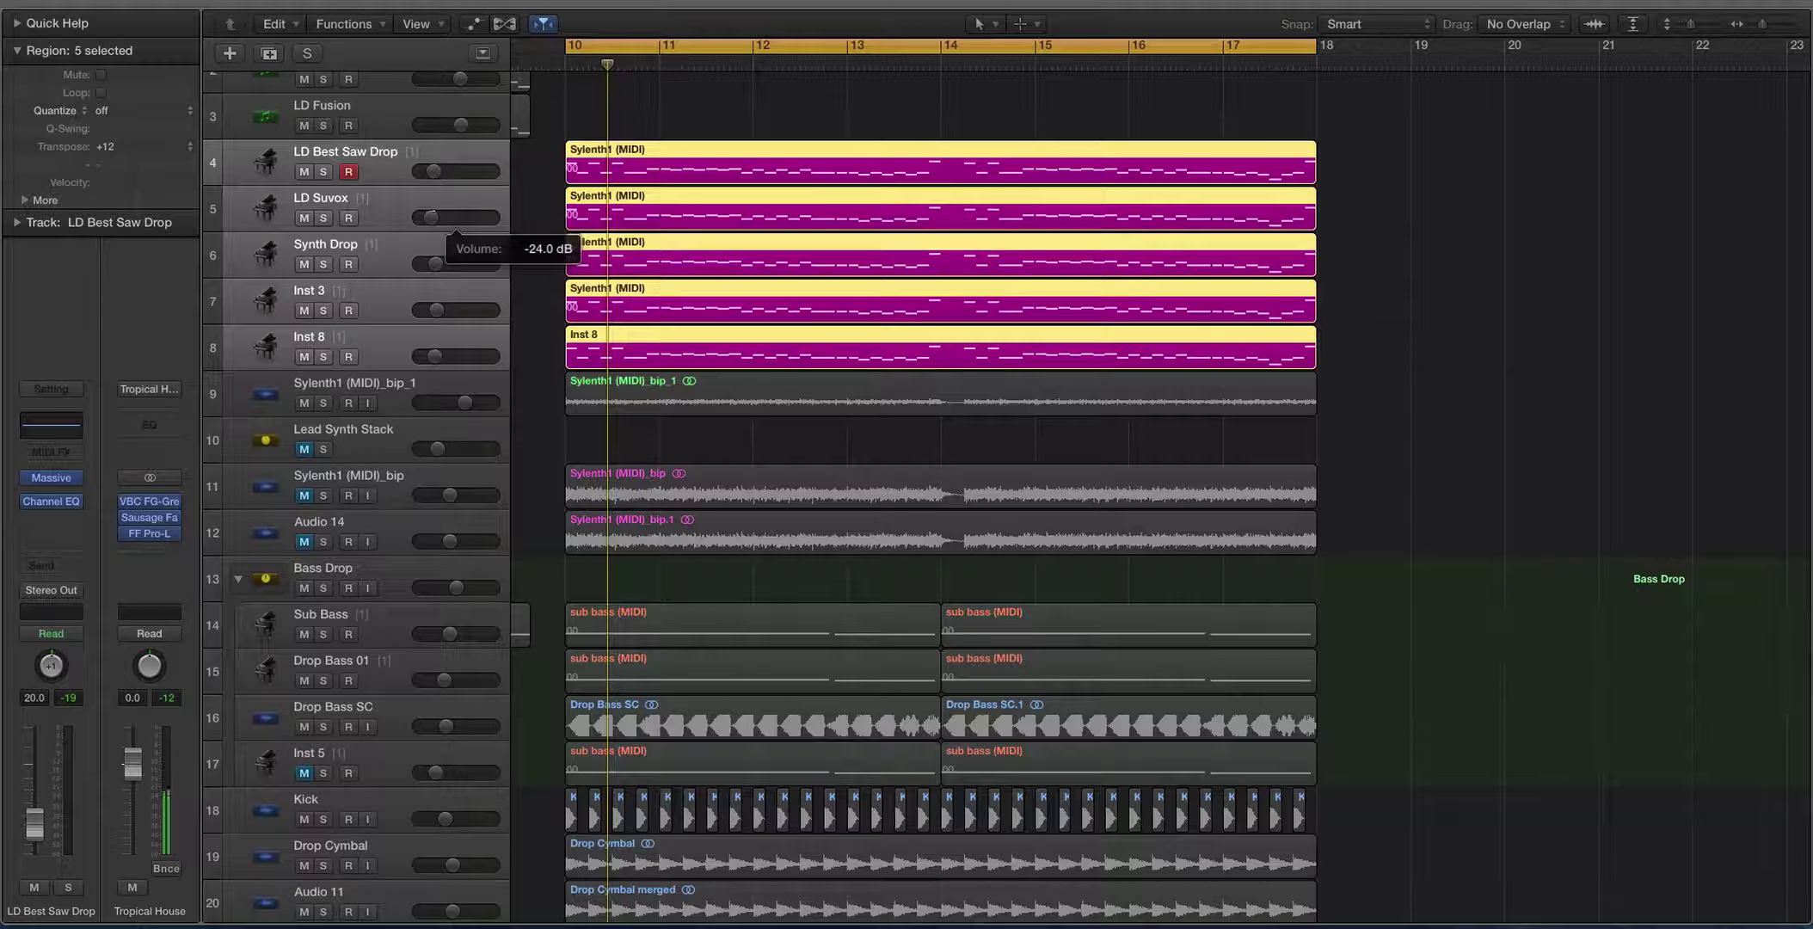
Turn solo off, select the bounced lead track Sylenth1 (MIDI)_bip_1, and inspect its LFOTool sidechain curve.
{"action": "left_click", "coordinate": [455, 387]}
{"action": "key", "text": "space"}
{"action": "key", "text": "super+a"}
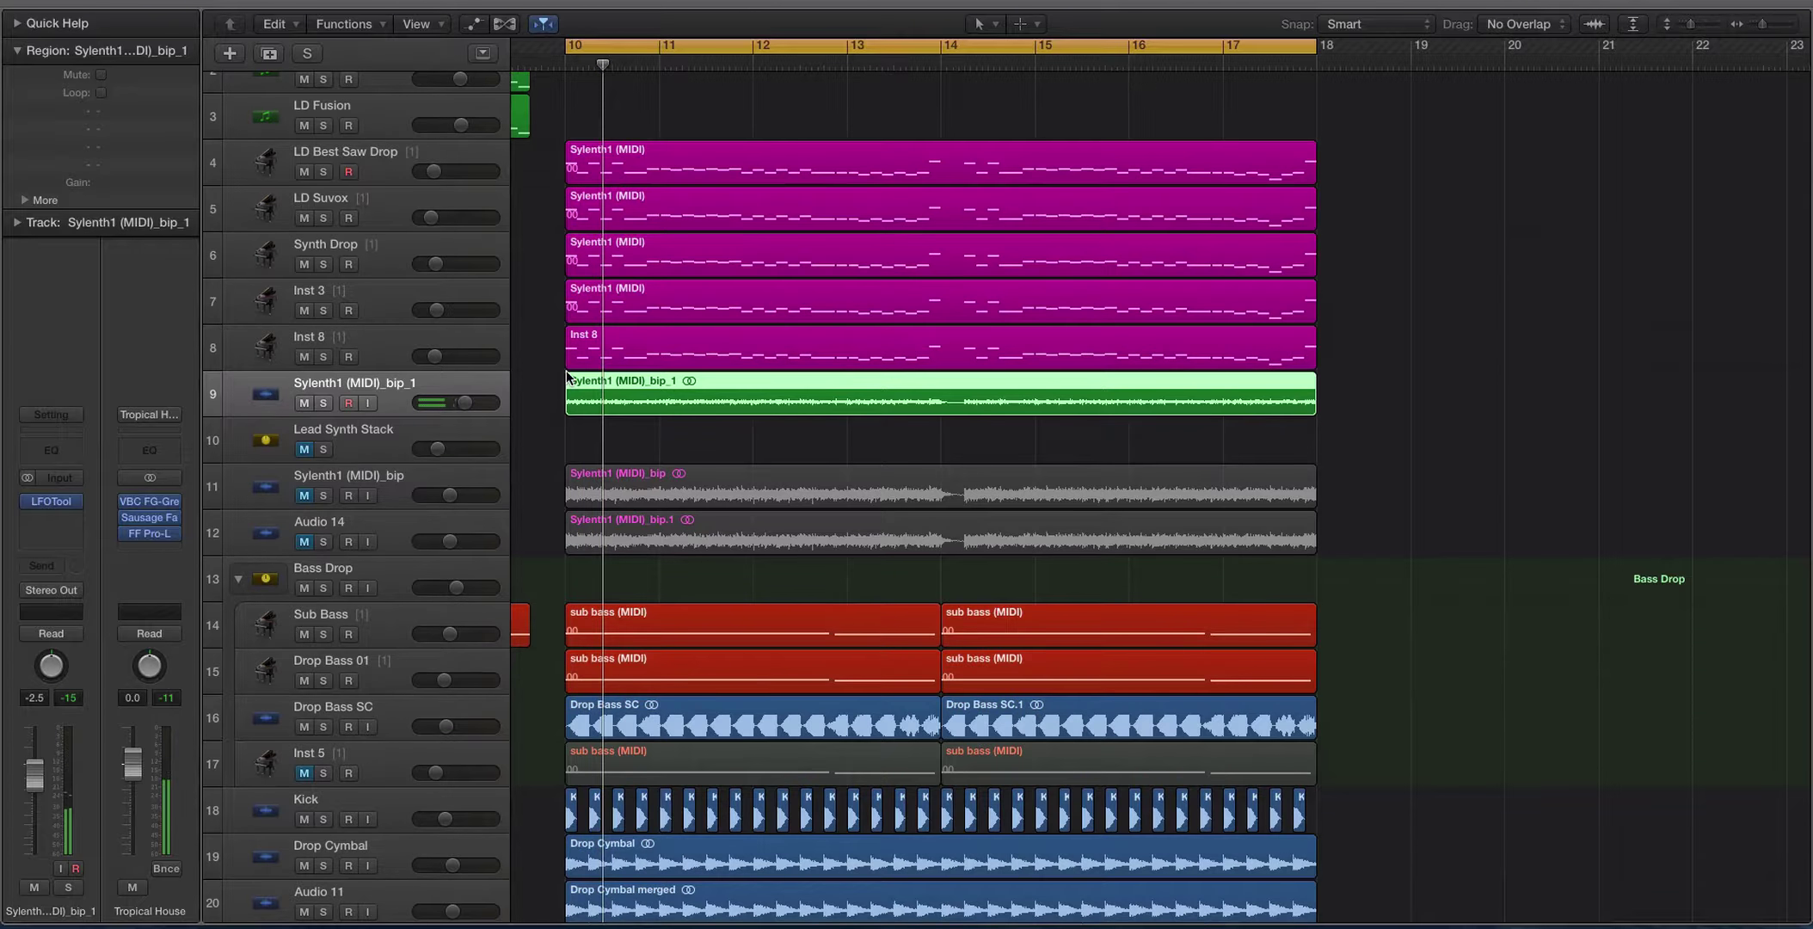
{"action": "key", "text": "super+Down"}
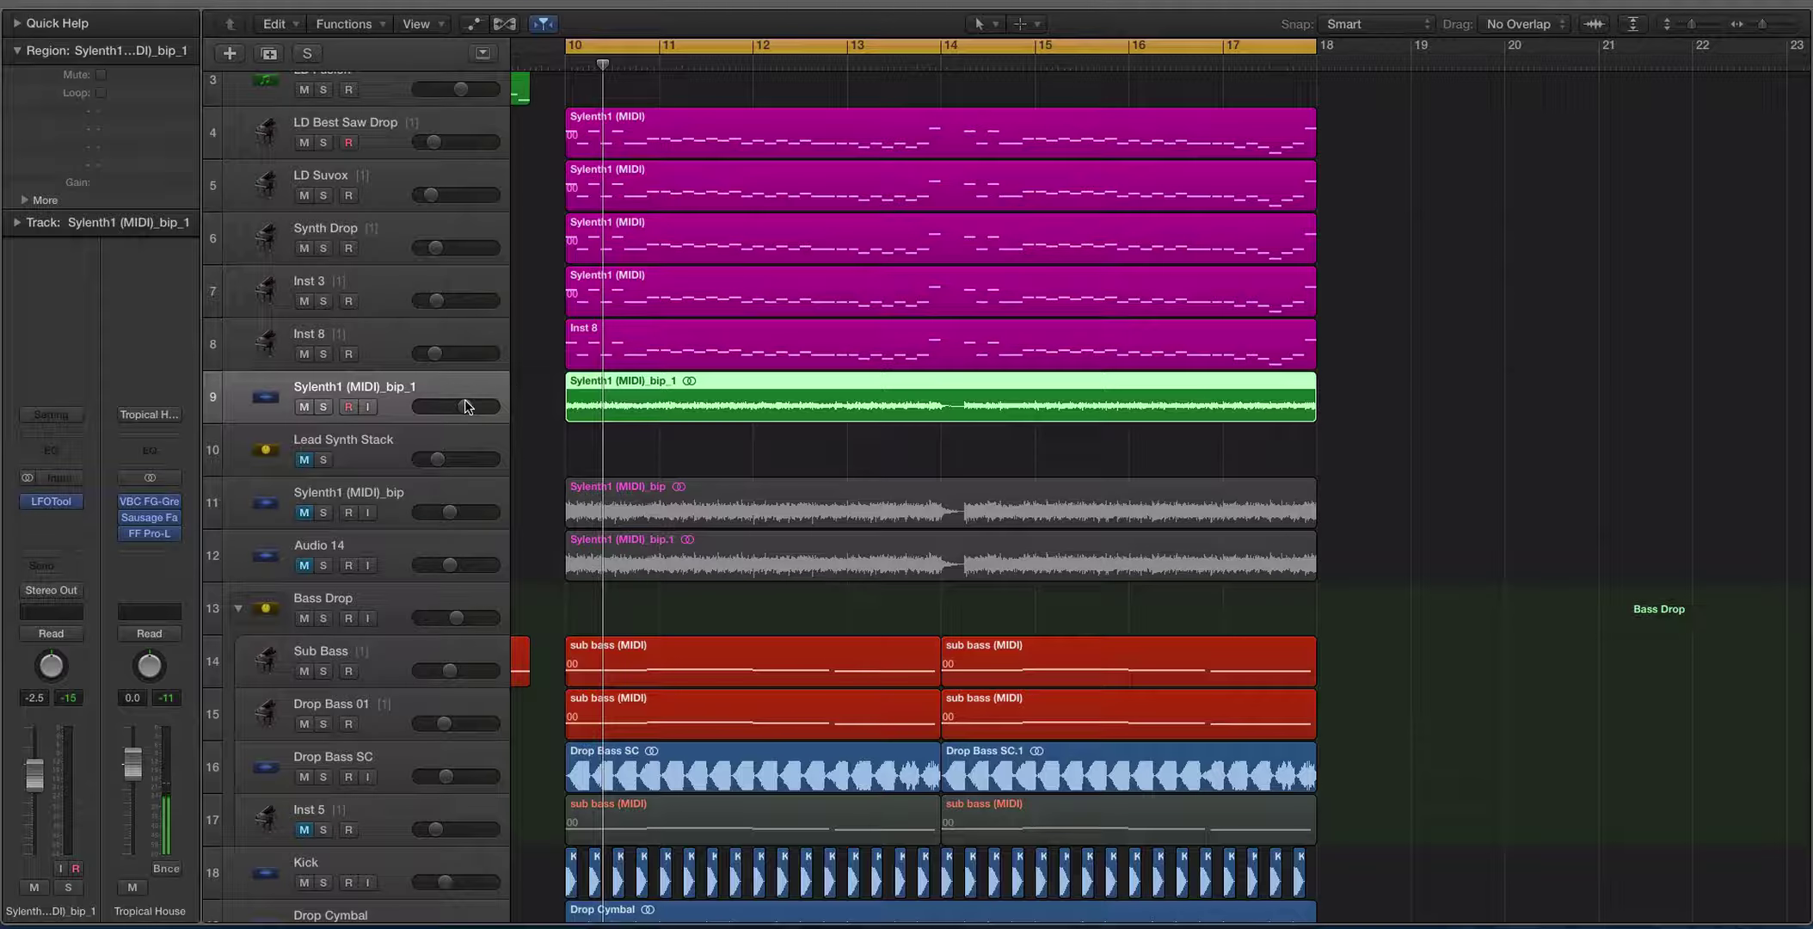
{"action": "left_click", "coordinate": [68, 502]}
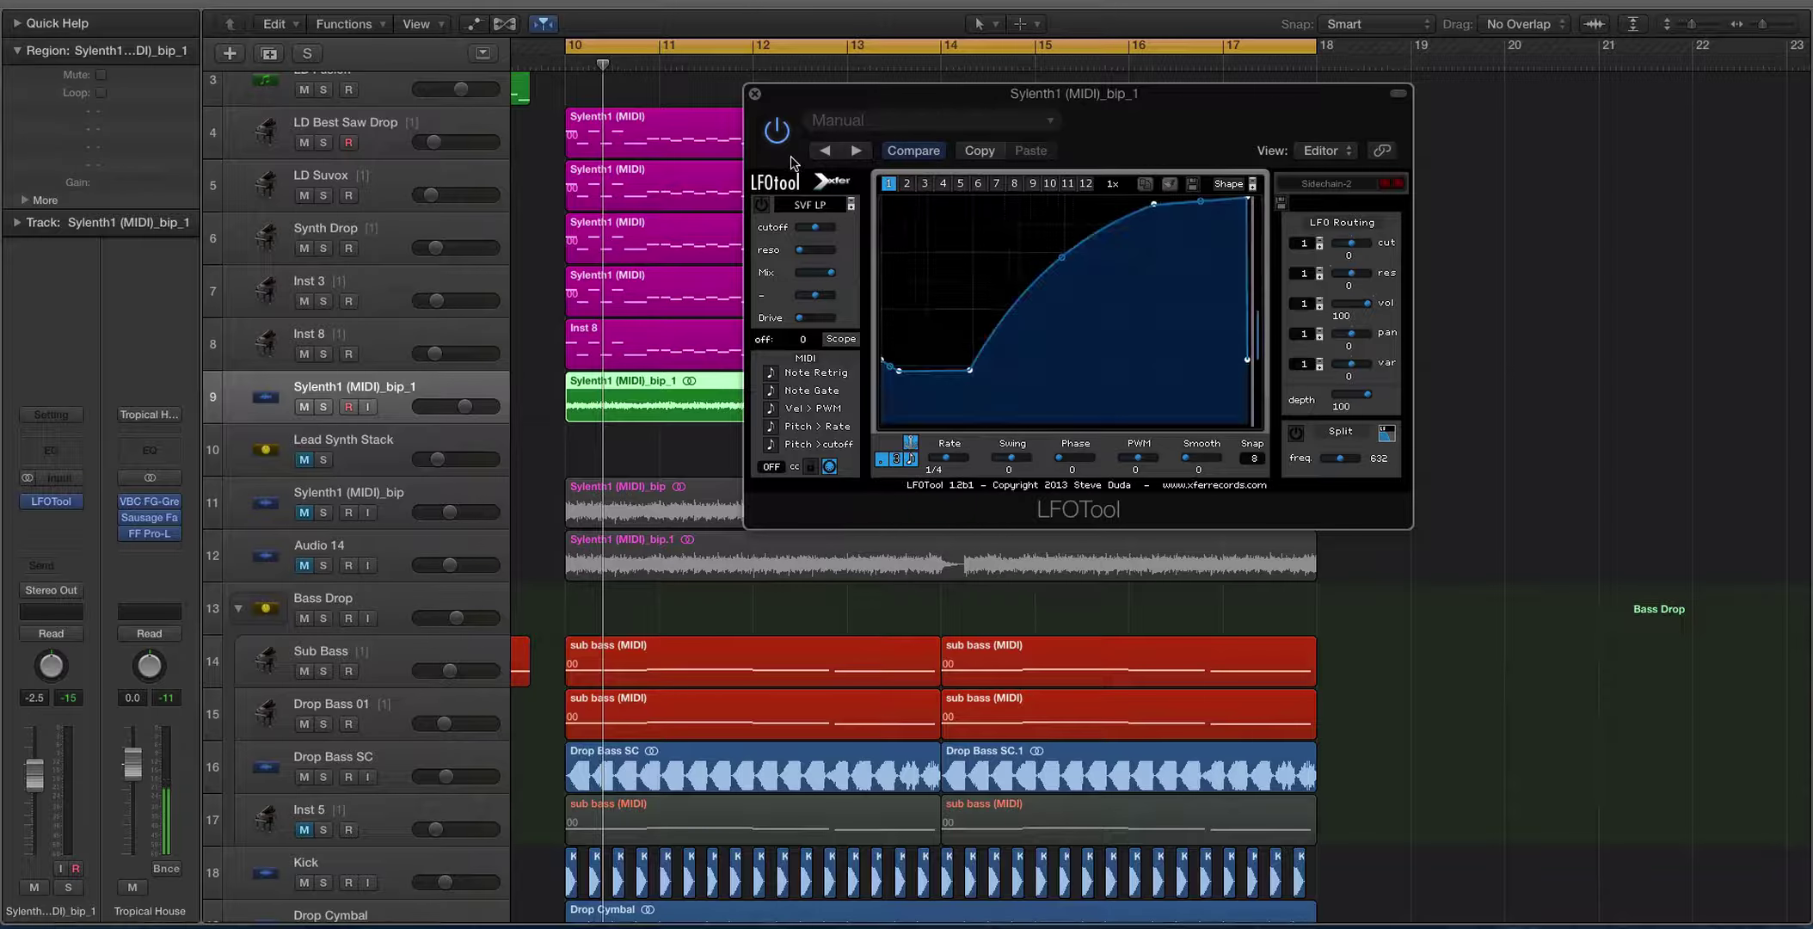
{"action": "left_click", "coordinate": [755, 95]}
{"action": "scroll", "coordinate": [748, 396], "scroll_direction": "down", "scroll_amount": 5}
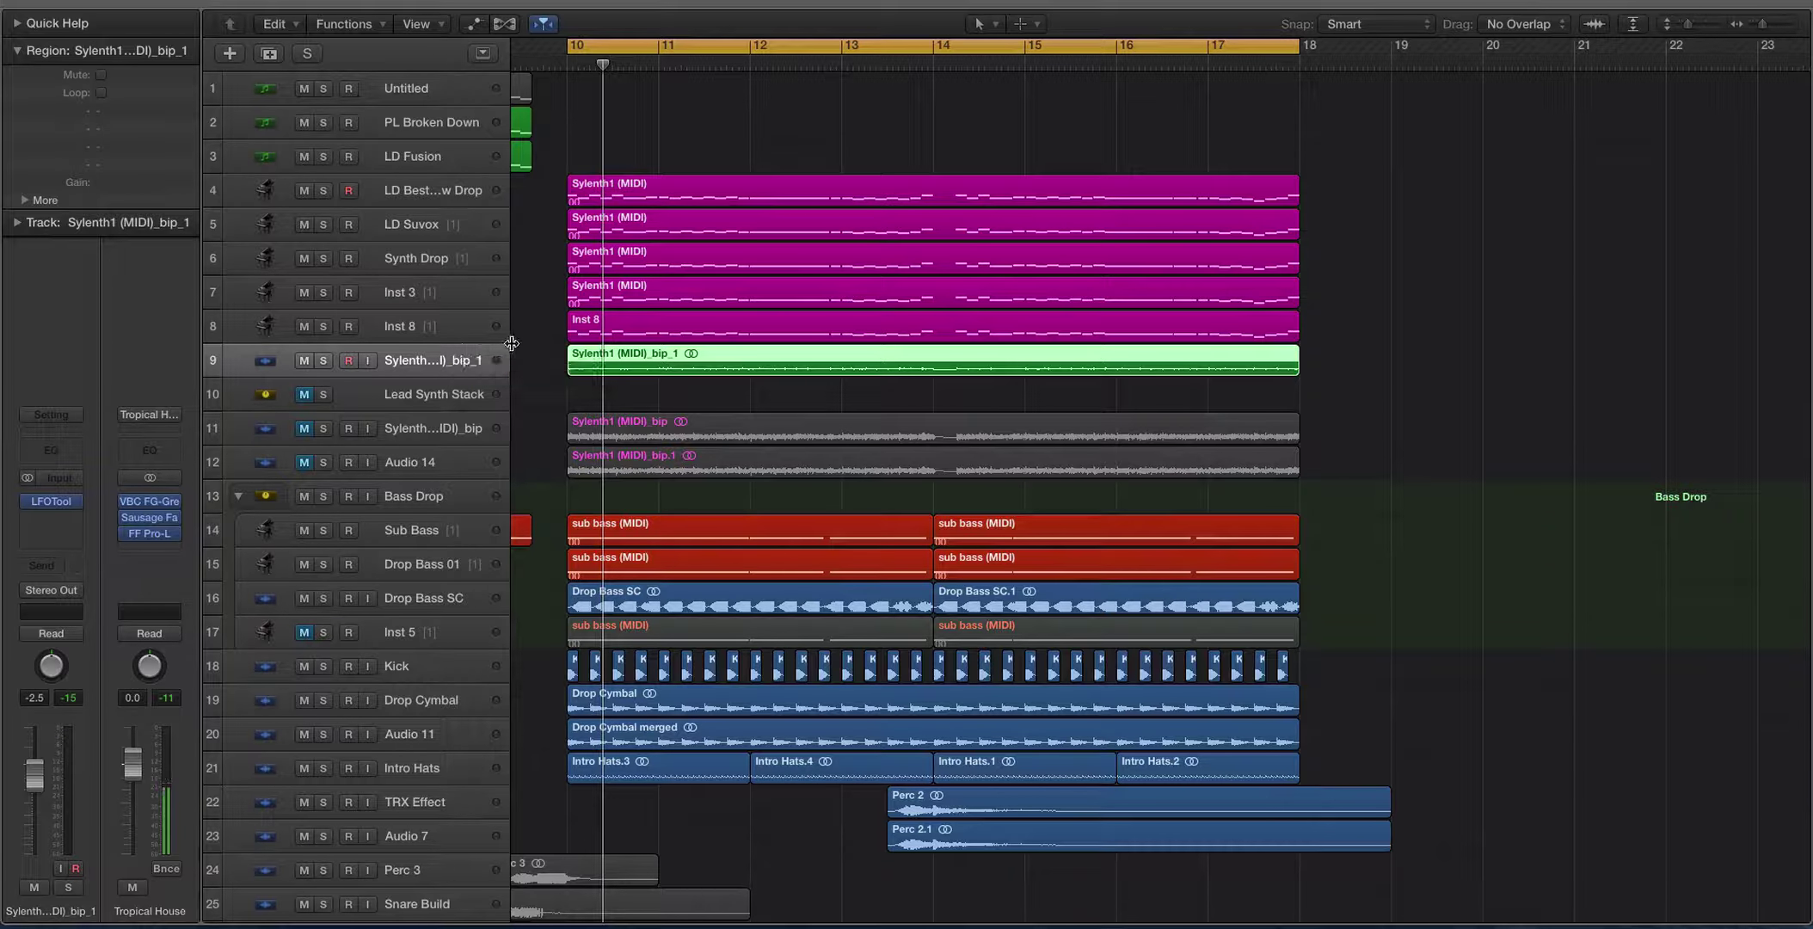
Play the full drop and raise the five leads together with the bounced track, bringing the bounce to 0.3 dB.
{"action": "key", "text": "space"}
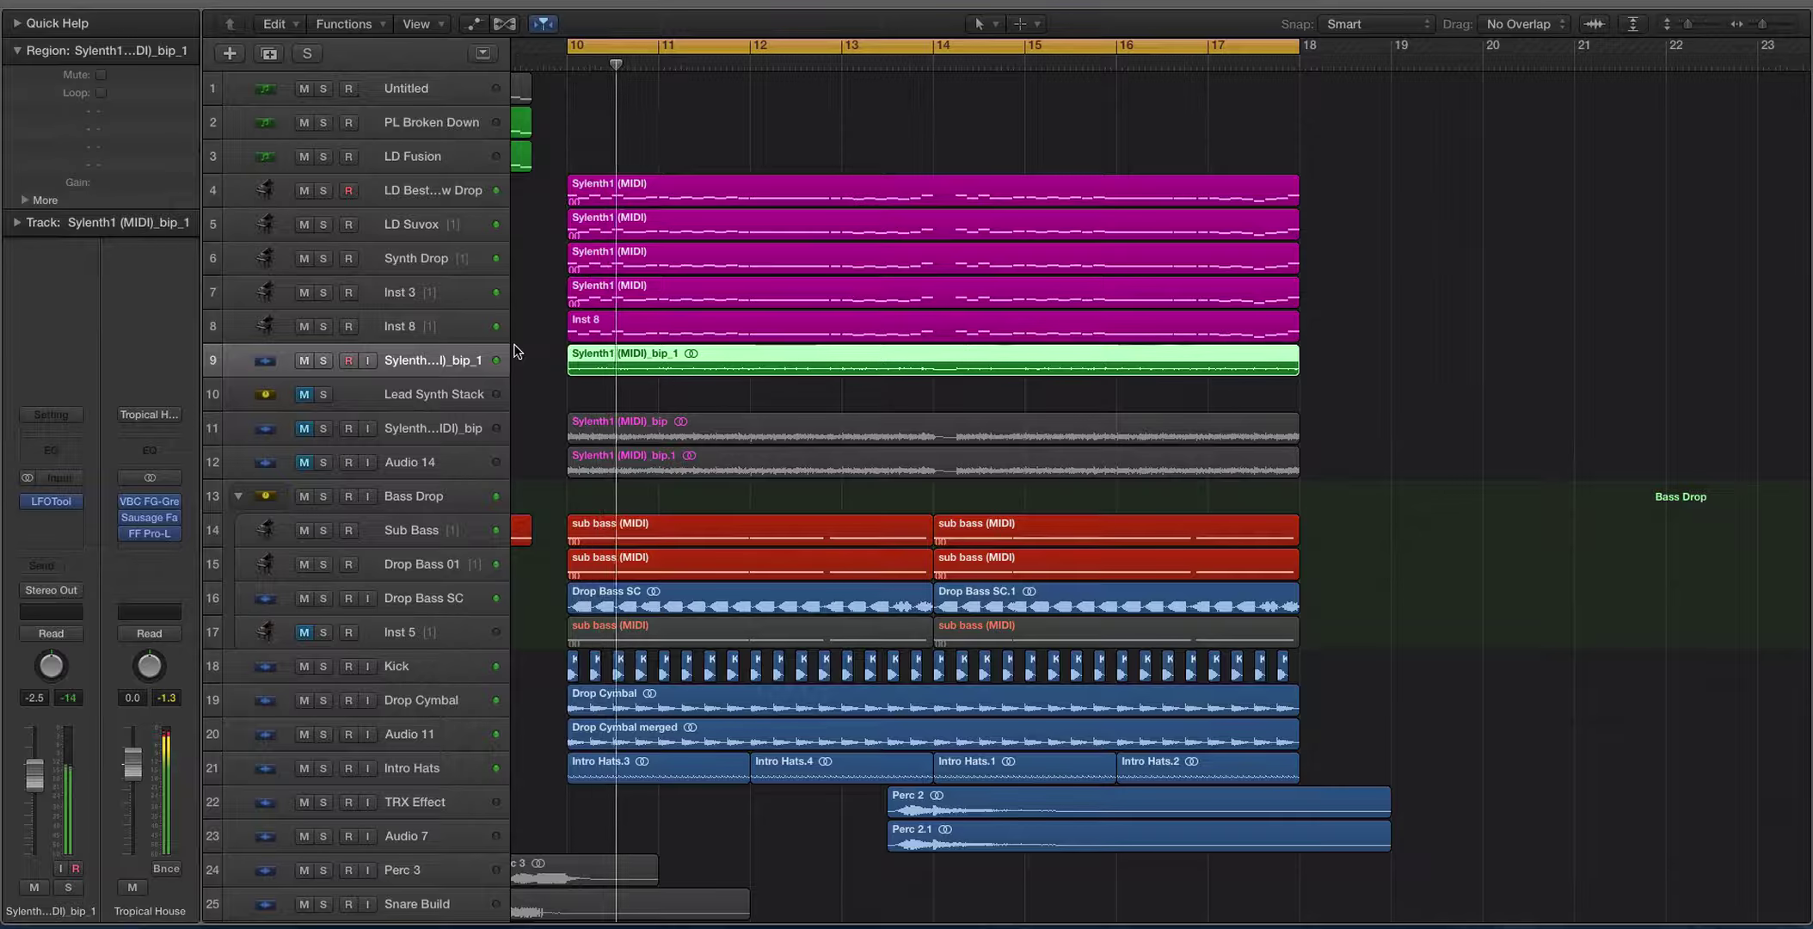
{"action": "scroll", "coordinate": [515, 352], "scroll_direction": "right", "scroll_amount": 1}
{"action": "scroll", "coordinate": [514, 352], "scroll_direction": "up", "scroll_amount": 5}
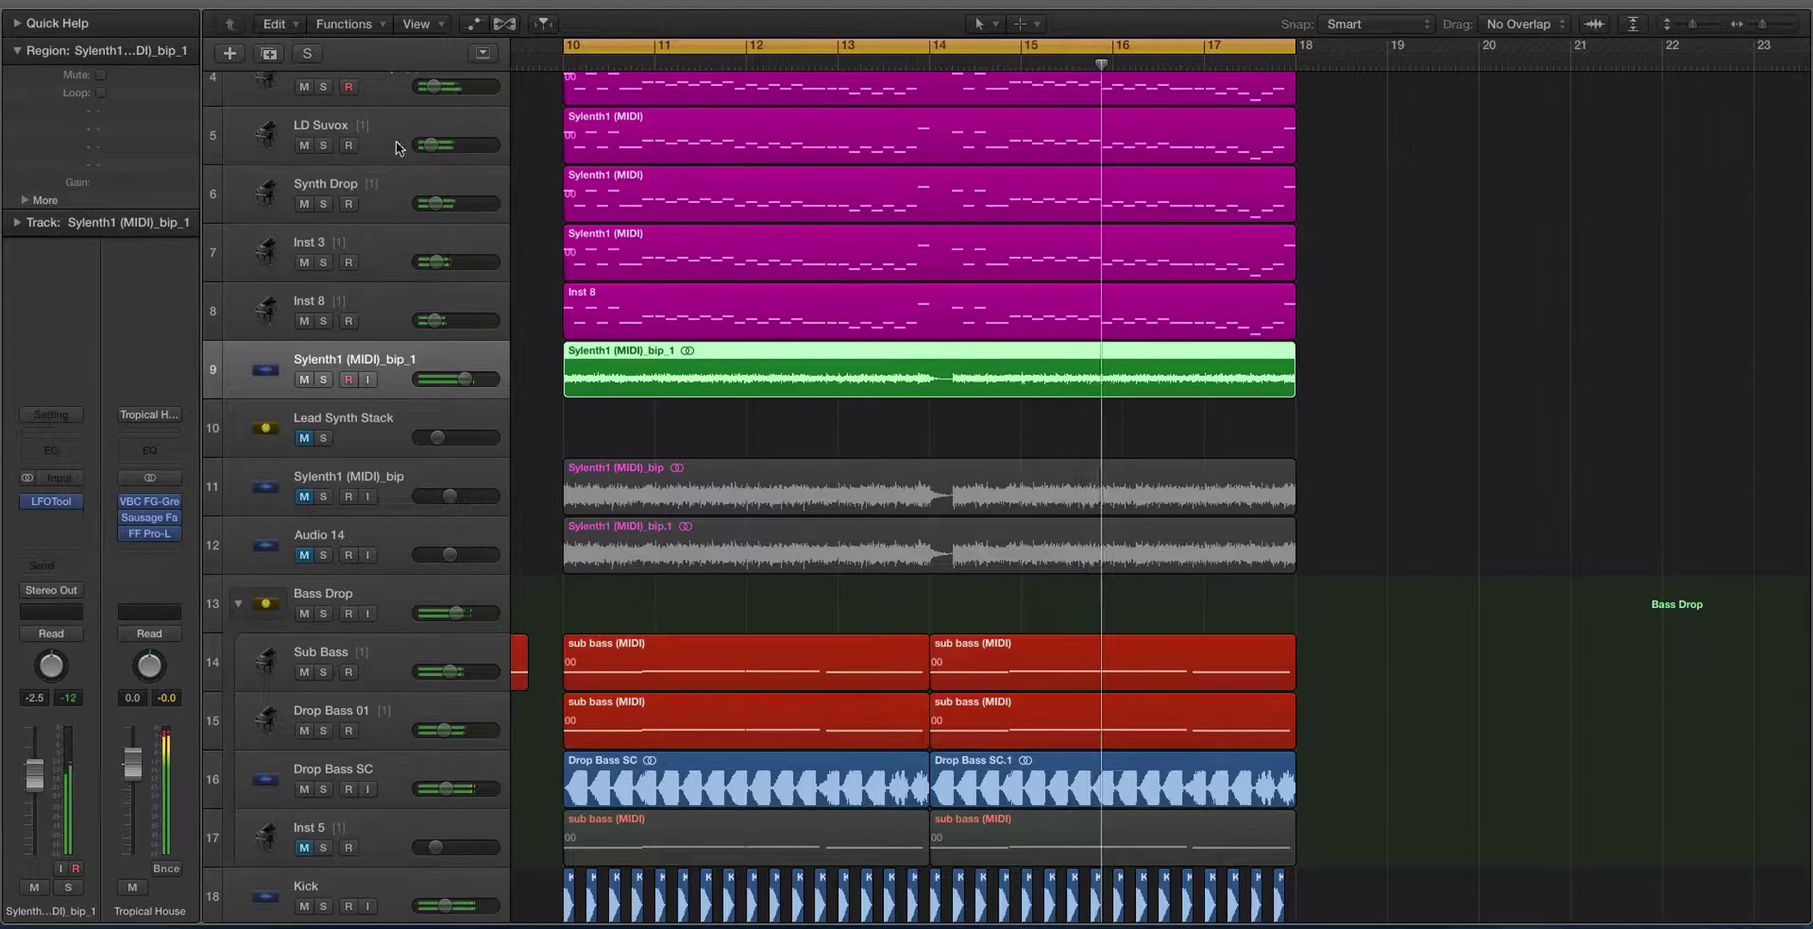
{"action": "left_click", "coordinate": [399, 92], "text": "shift"}
{"action": "left_click_drag", "start_coordinate": [422, 110], "coordinate": [436, 110]}
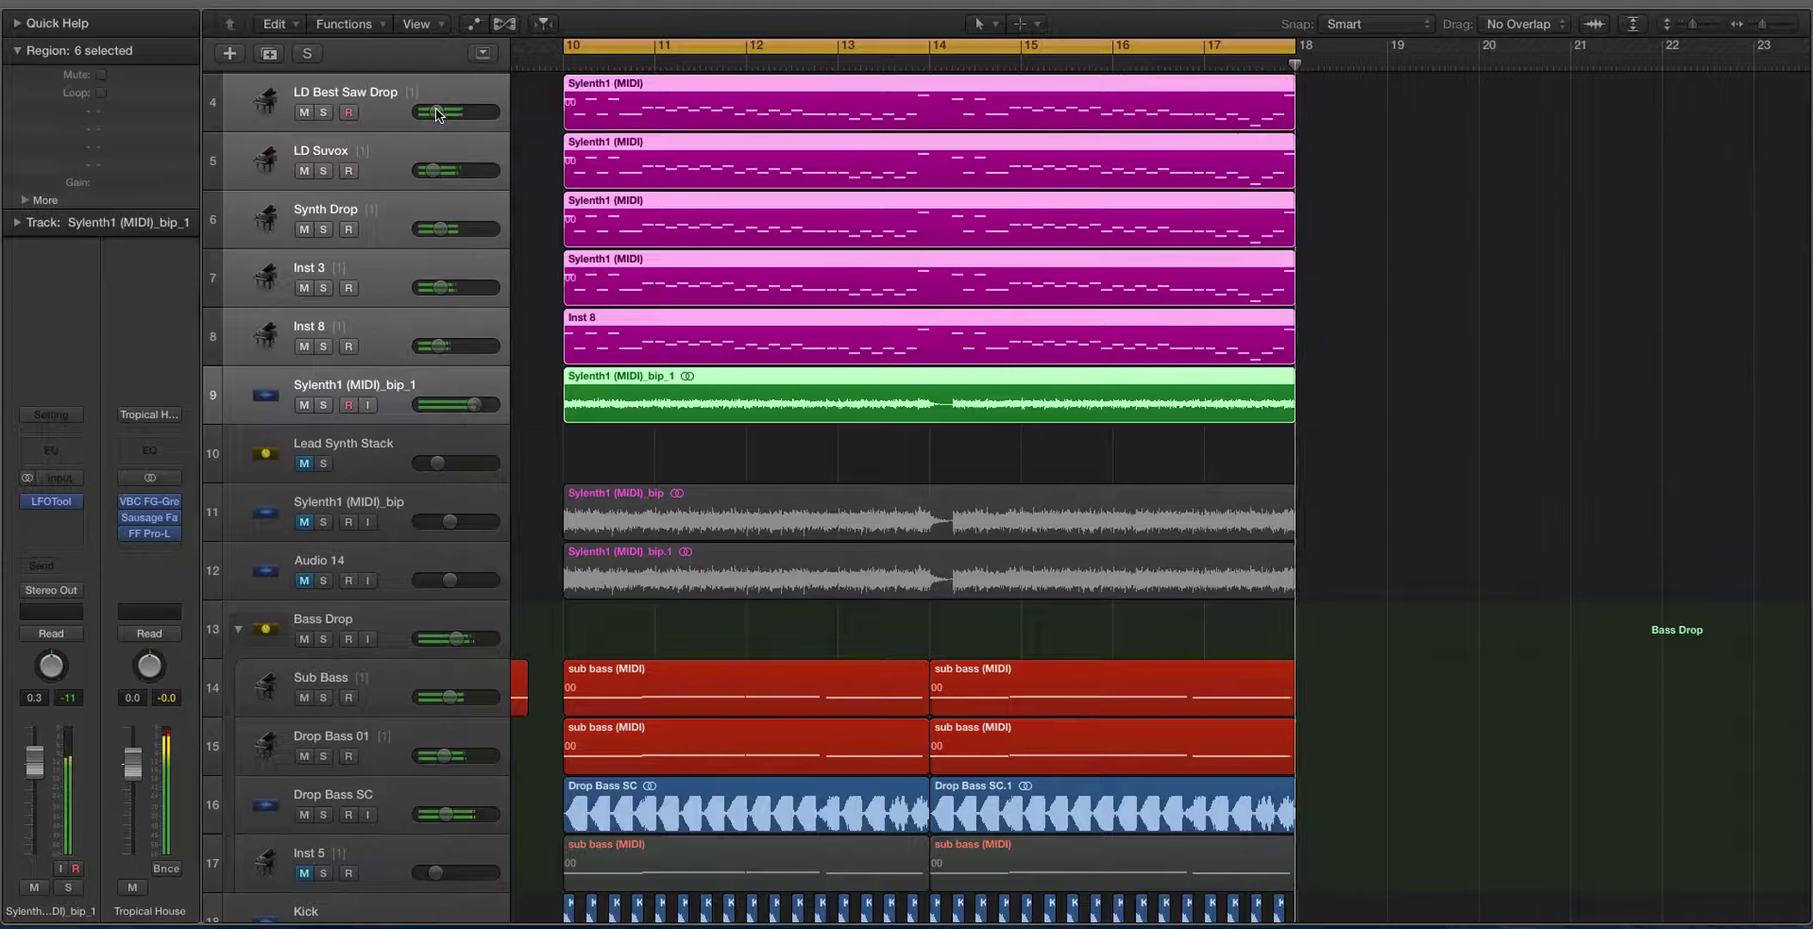
{"action": "key", "text": "space"}
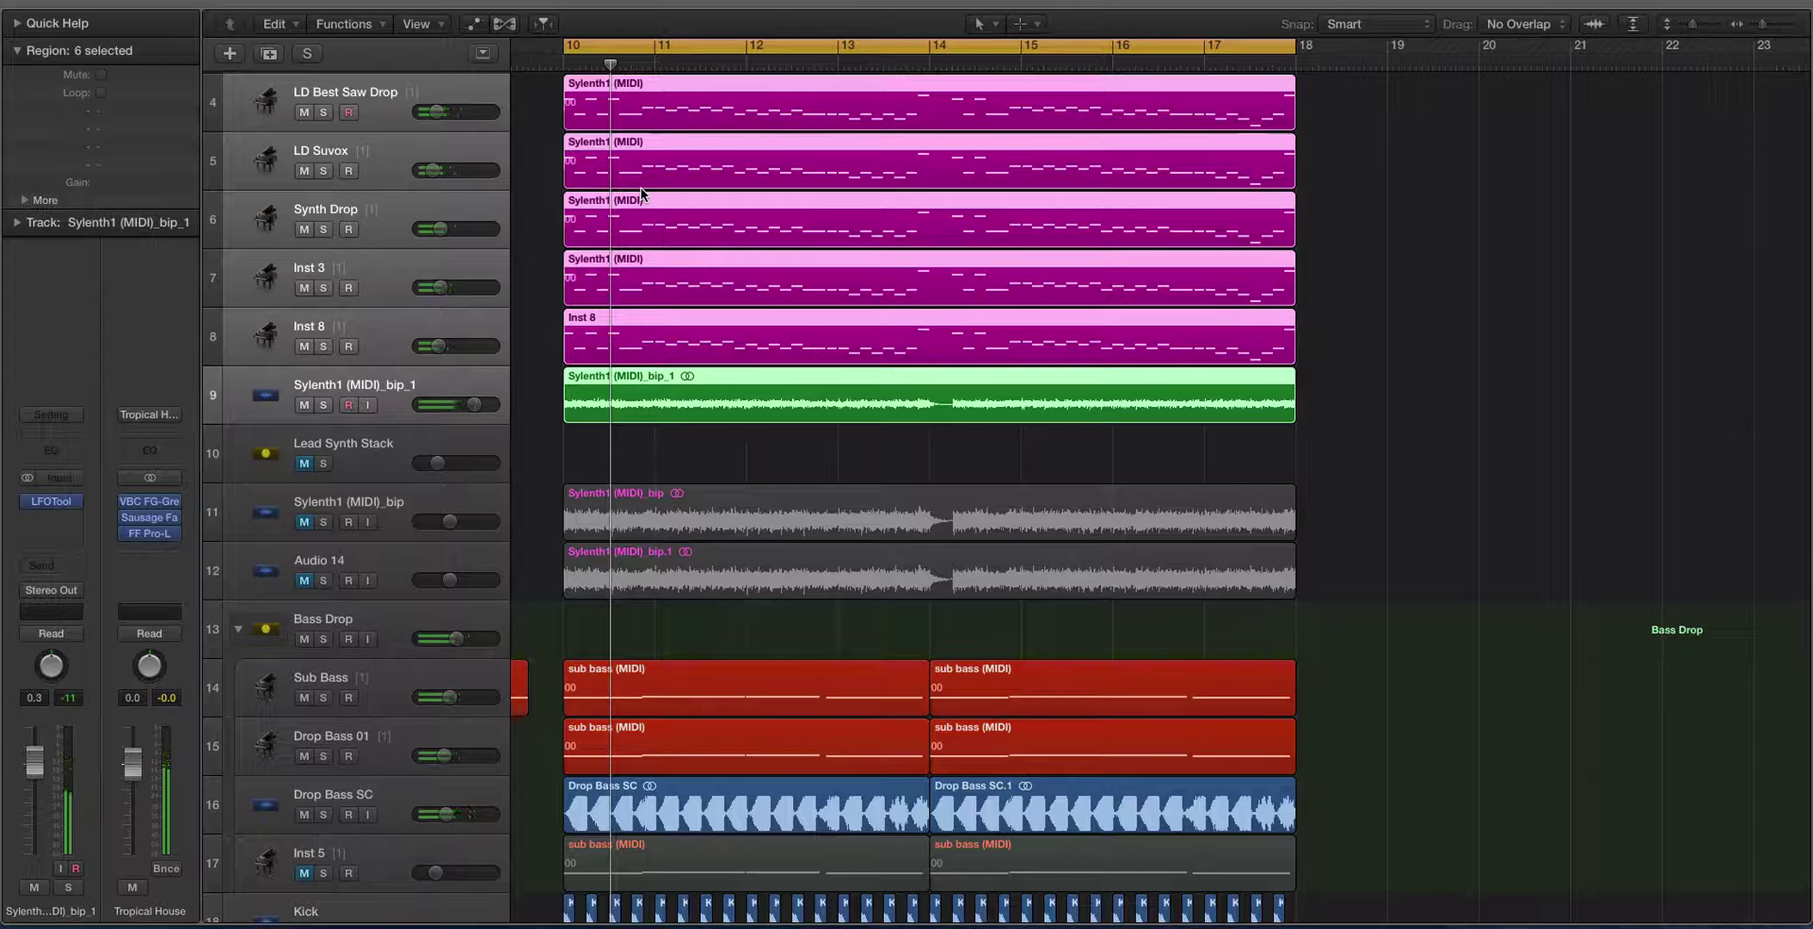
Bypass LFOTool on the bounced lead track and create a new audio track directly beneath it.
{"action": "left_click", "coordinate": [432, 441]}
{"action": "left_click", "coordinate": [394, 372]}
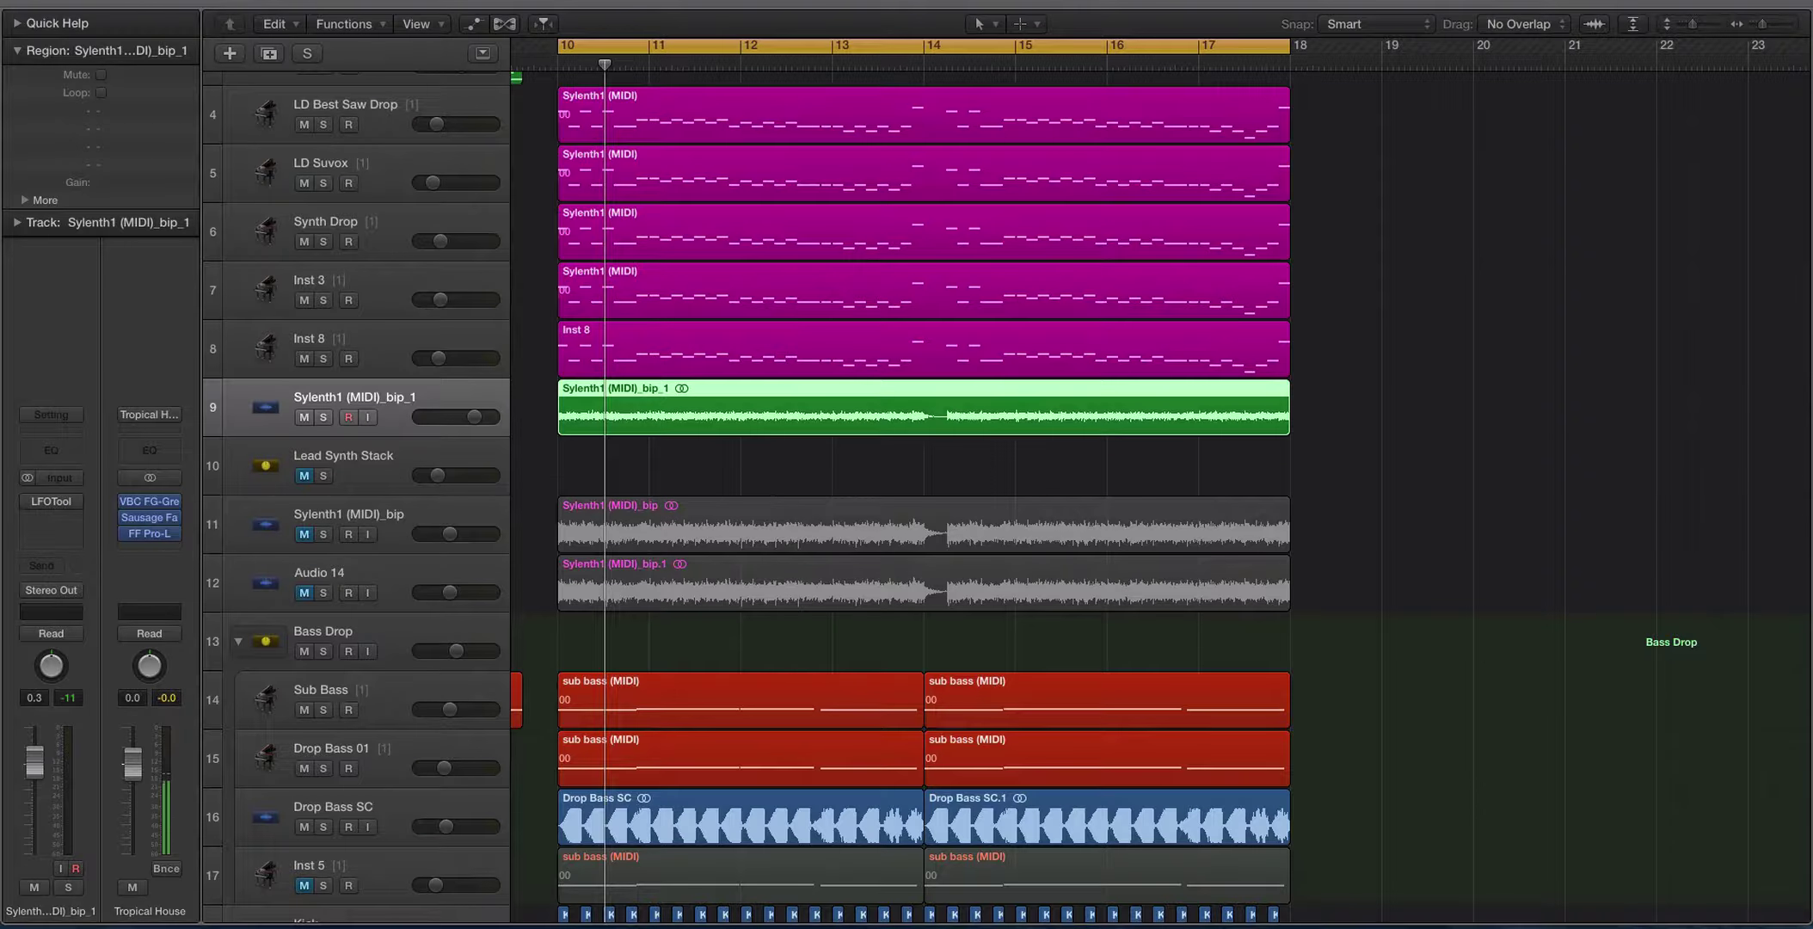
{"action": "left_click", "coordinate": [241, 1]}
{"action": "left_click", "coordinate": [270, 1]}
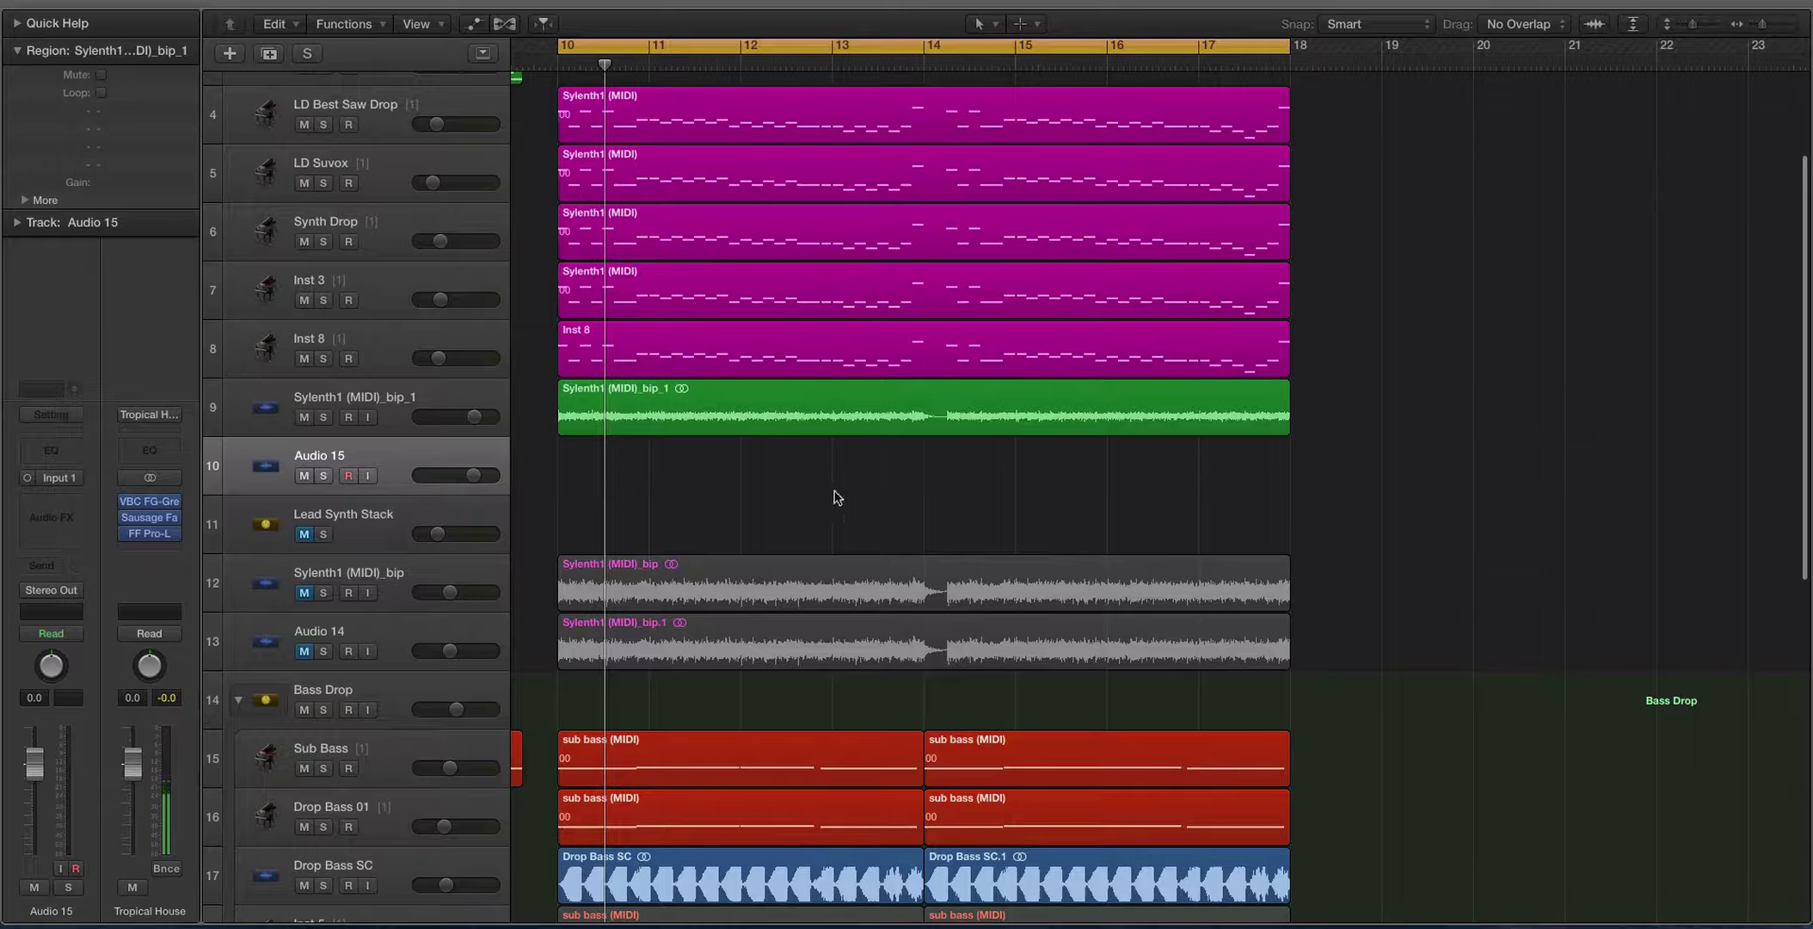
Copy all the kick regions from bar 10 to 18 onto the new Audio 15 track and solo the copies.
{"action": "scroll", "coordinate": [823, 488], "scroll_direction": "down", "scroll_amount": 6}
{"action": "key", "text": "super+Up"}
{"action": "left_click_drag", "start_coordinate": [1321, 648], "coordinate": [564, 239]}
{"action": "key", "text": "ctrl+s"}
Play the copied kicks, lower Audio 15 to -1.6 dB, and set its output to No Output.
{"action": "key", "text": "space"}
{"action": "left_click_drag", "start_coordinate": [429, 235], "coordinate": [417, 210]}
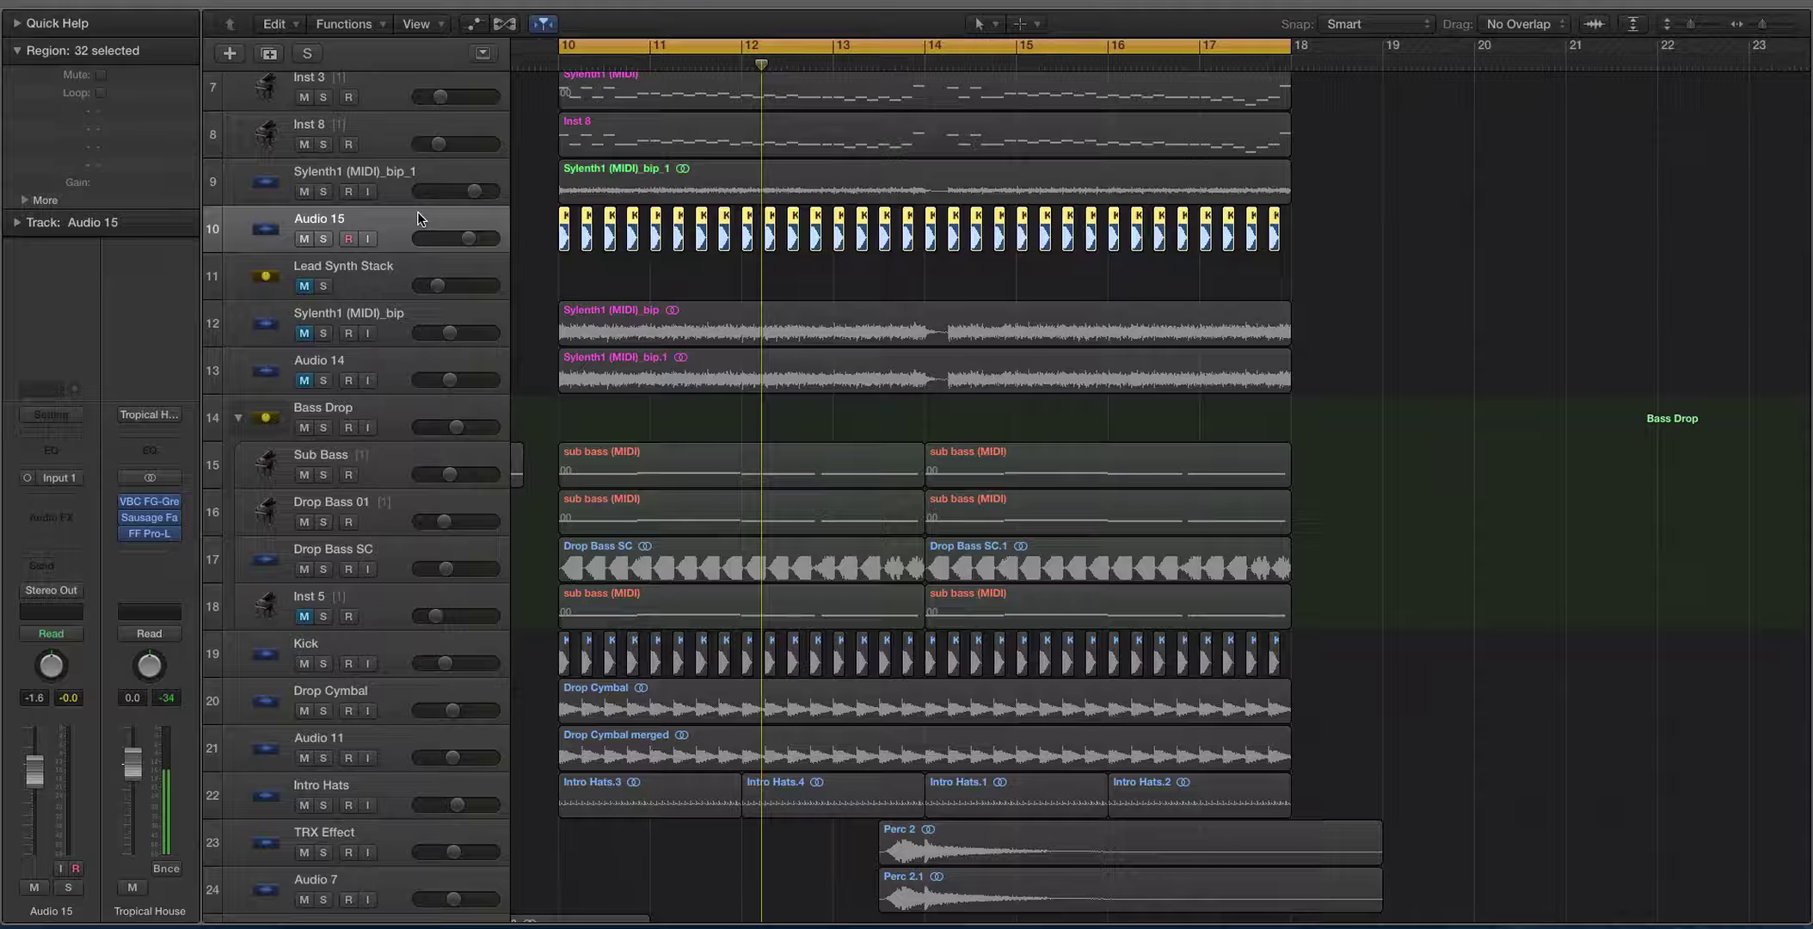
{"action": "left_click", "coordinate": [48, 592]}
{"action": "left_click", "coordinate": [52, 615]}
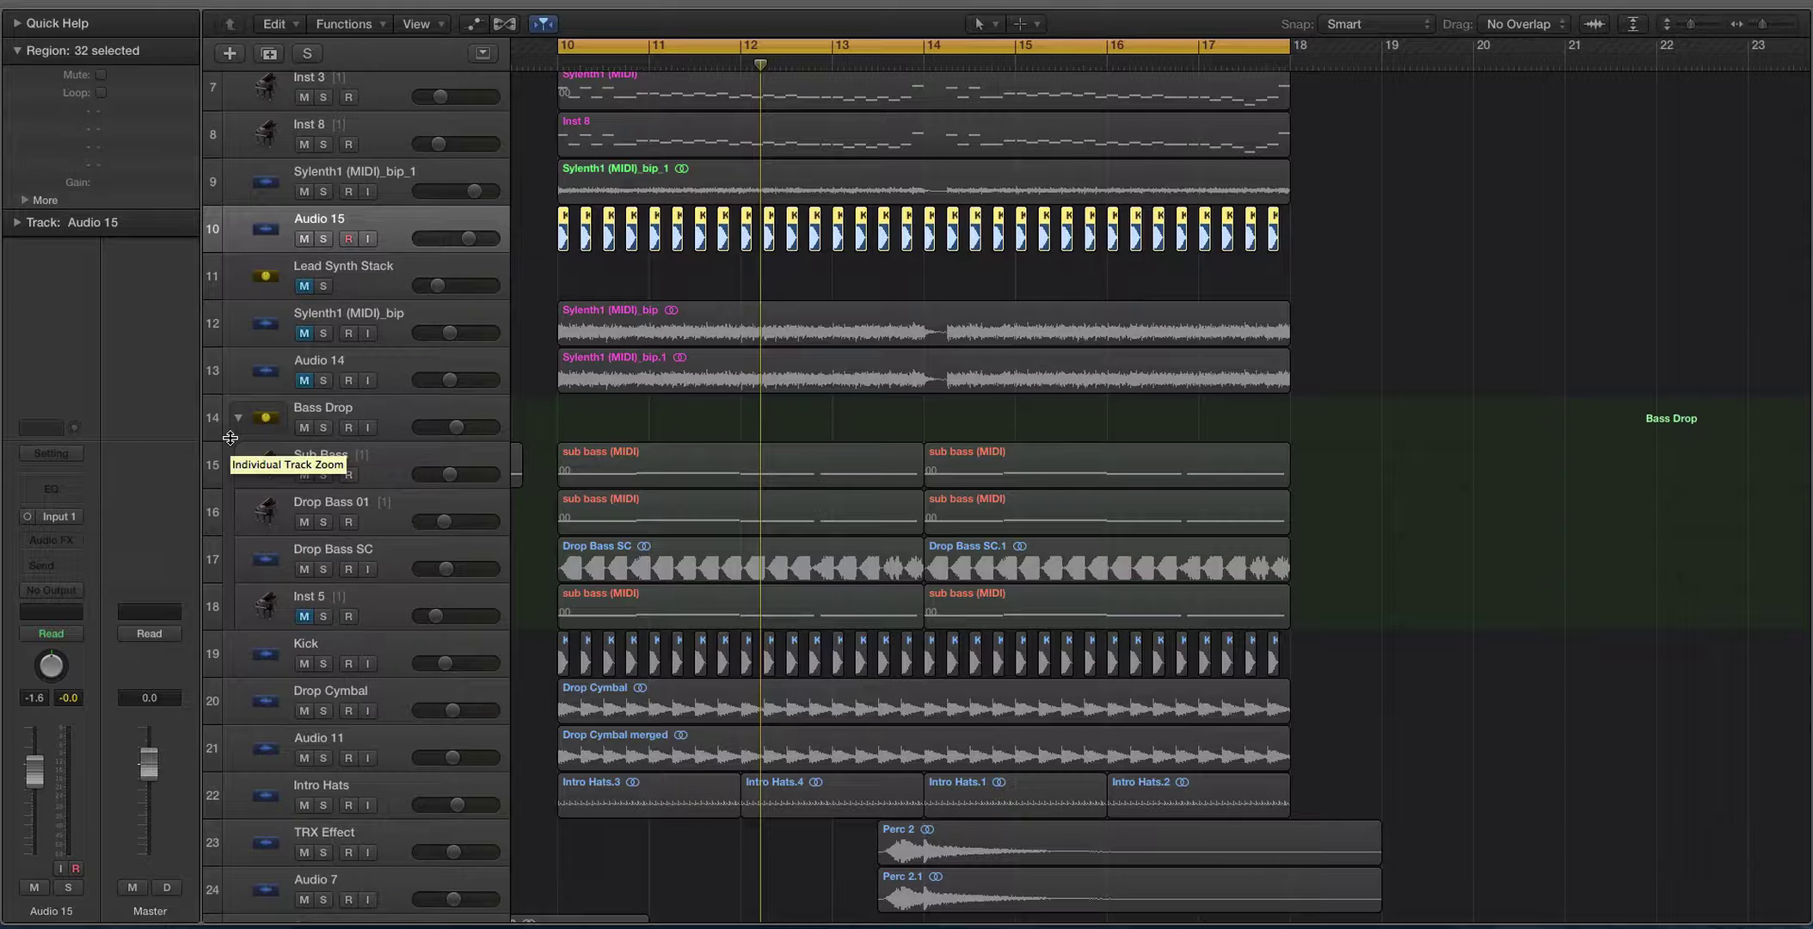
Check the original Kick track's Bus 3 send against Audio 15's routing, and lower Audio 15 to about -4.8 dB during soloed playback.
{"action": "left_click", "coordinate": [386, 638]}
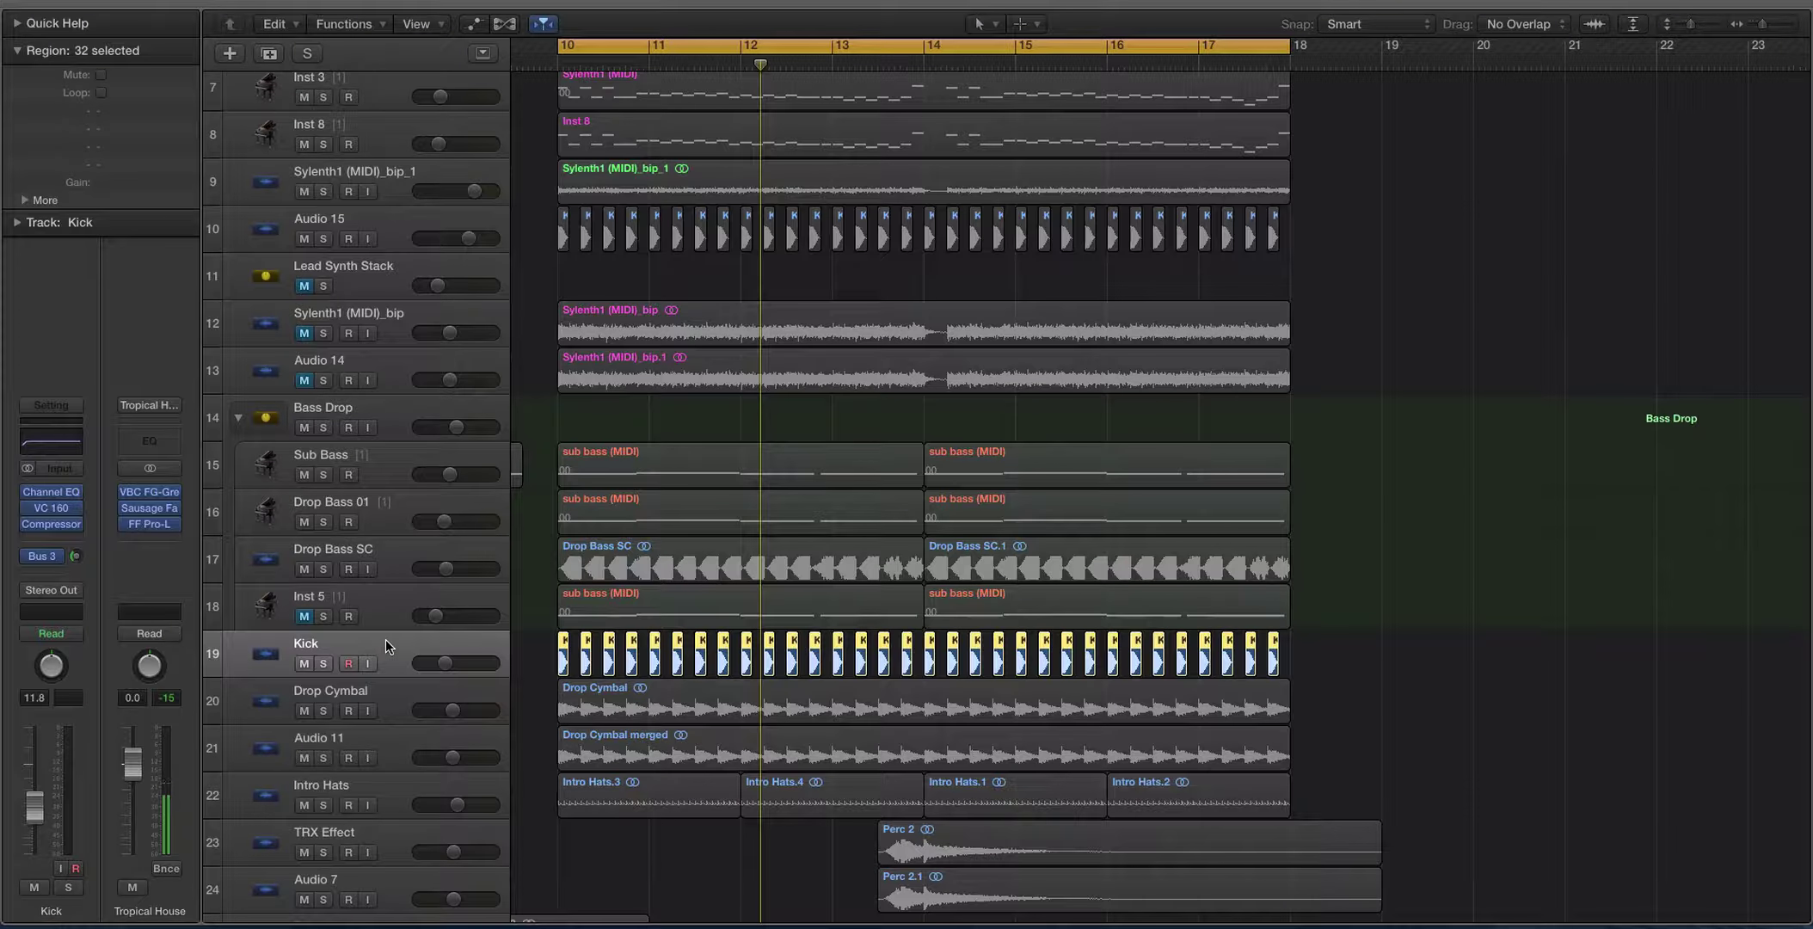
{"action": "left_click", "coordinate": [50, 559]}
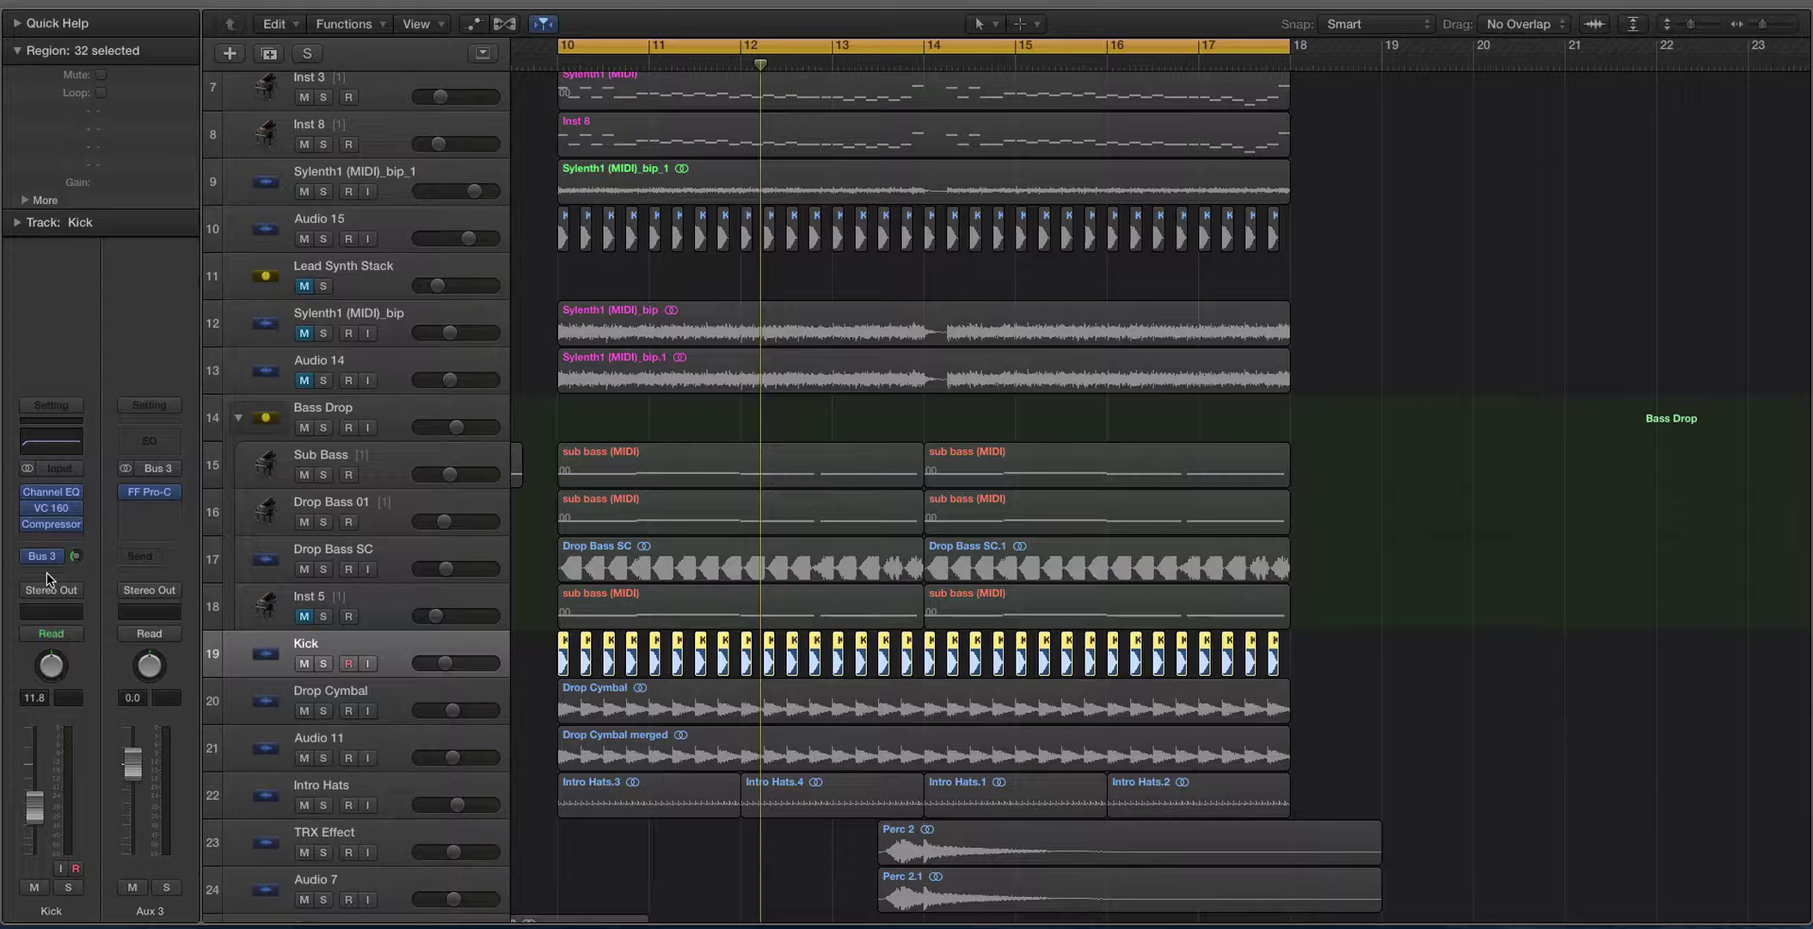
{"action": "left_click", "coordinate": [387, 215]}
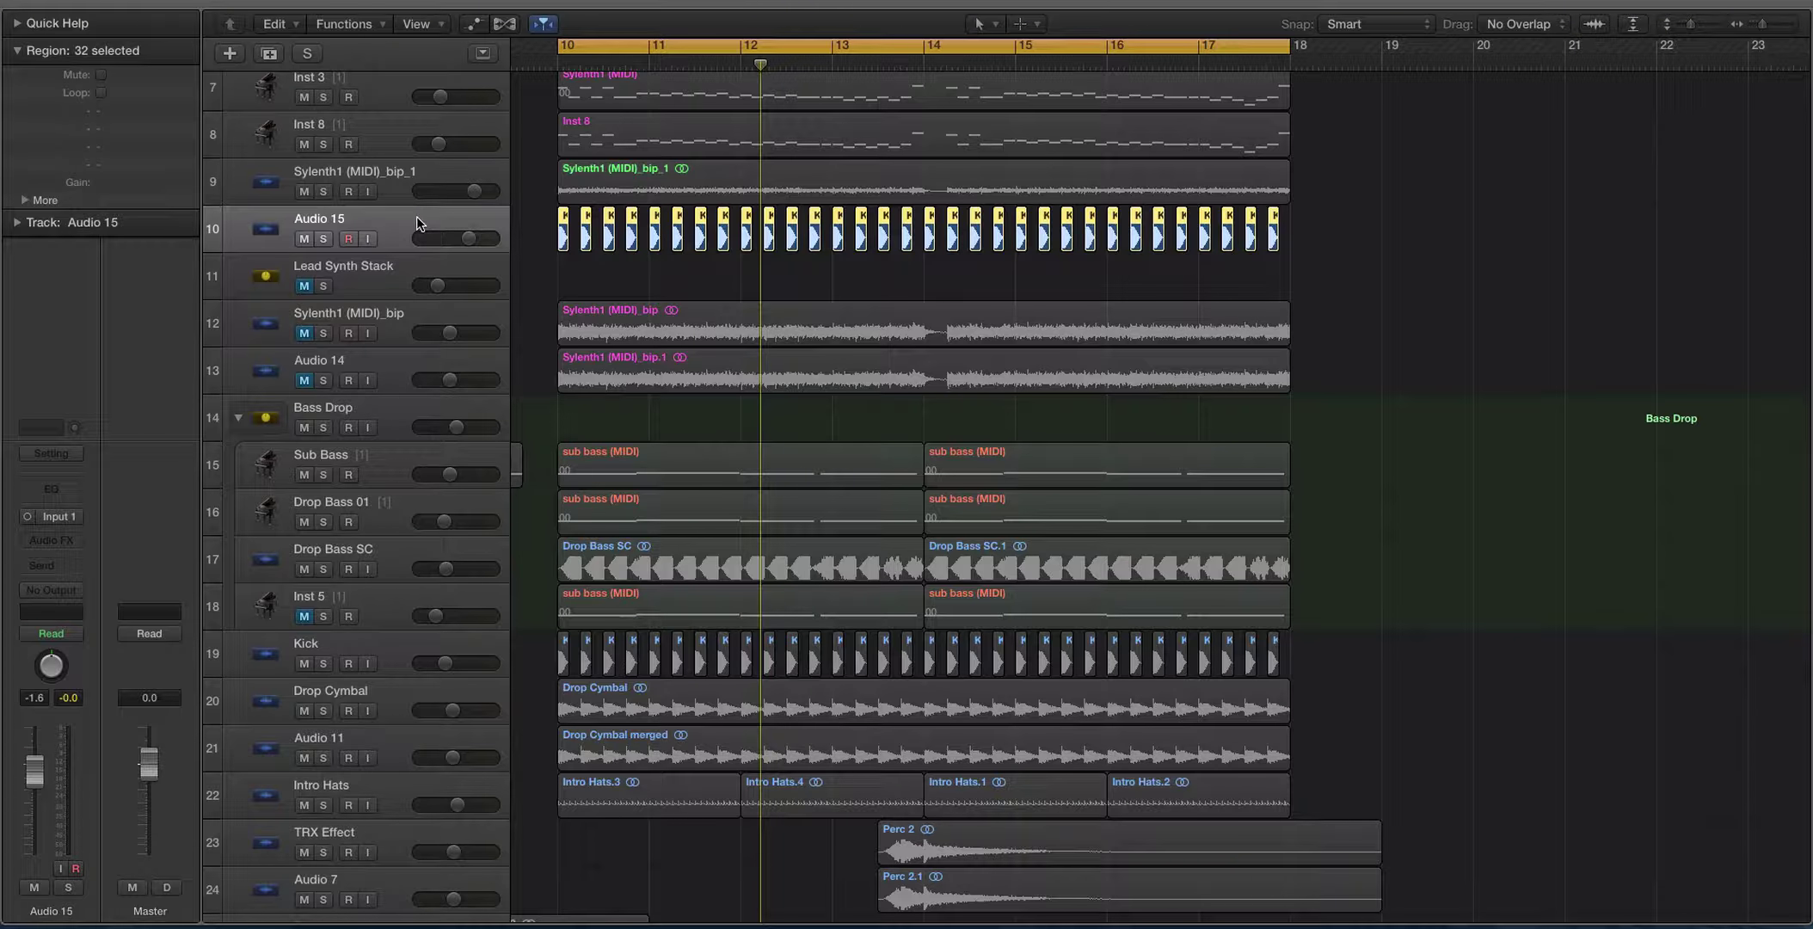
{"action": "left_click", "coordinate": [415, 175]}
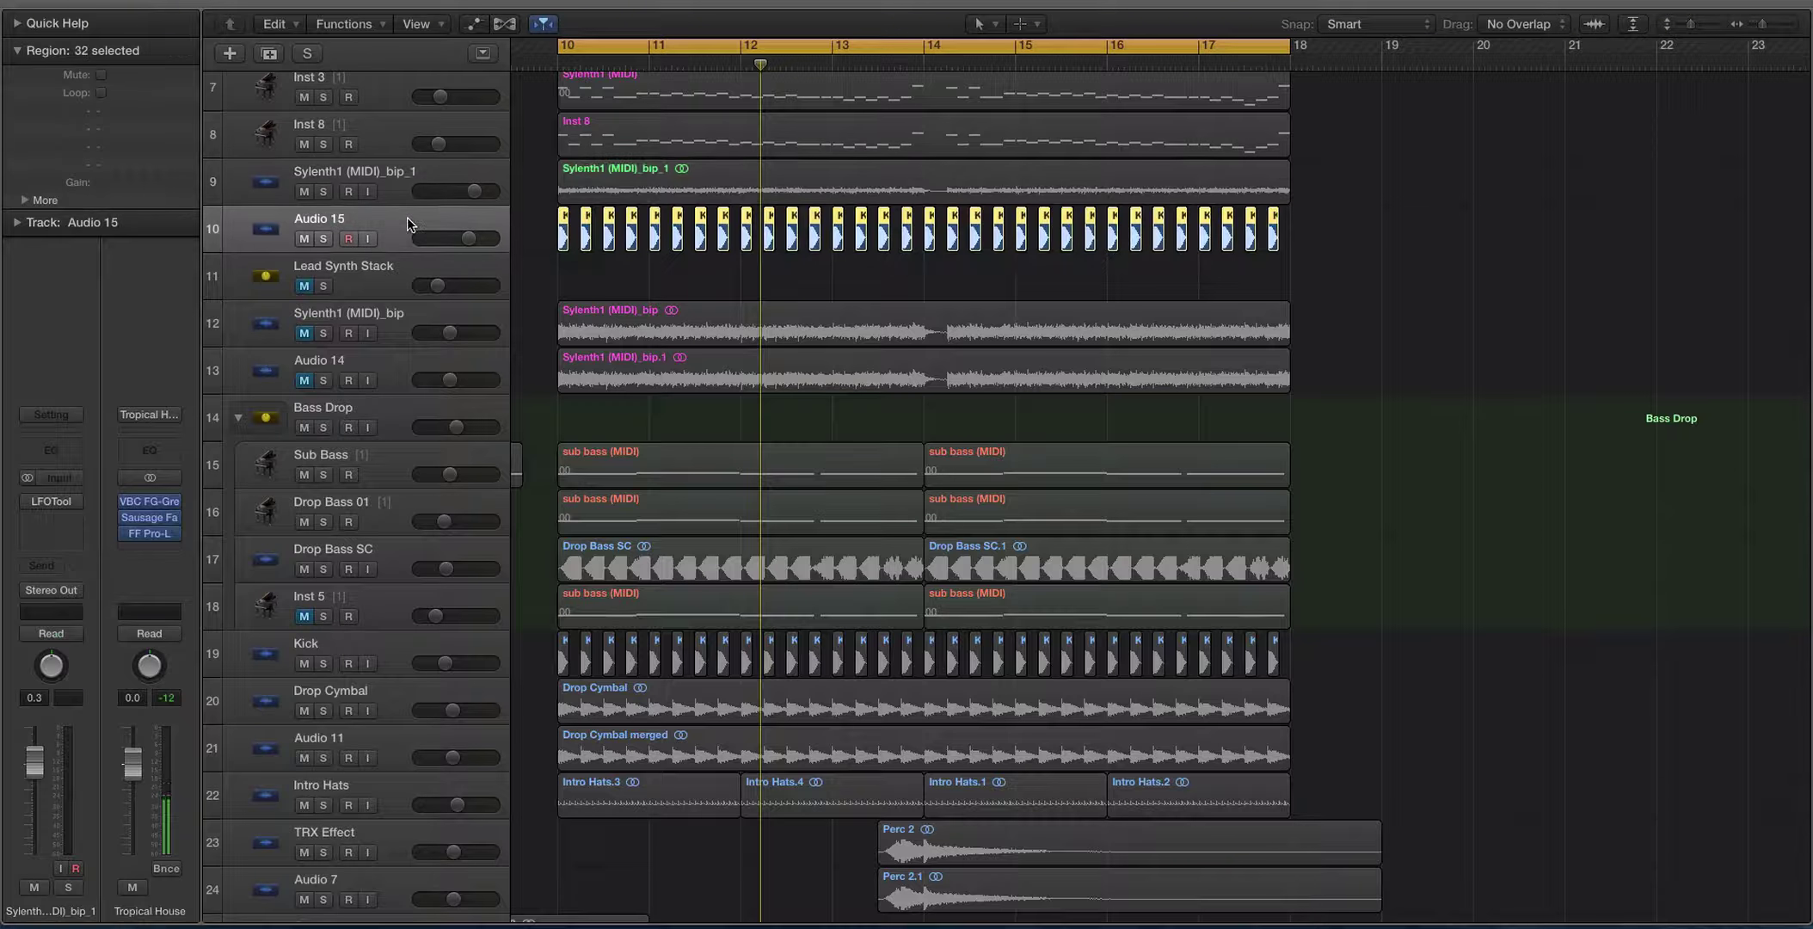
{"action": "key", "text": "space"}
{"action": "scroll", "coordinate": [396, 340], "scroll_direction": "up", "scroll_amount": 1}
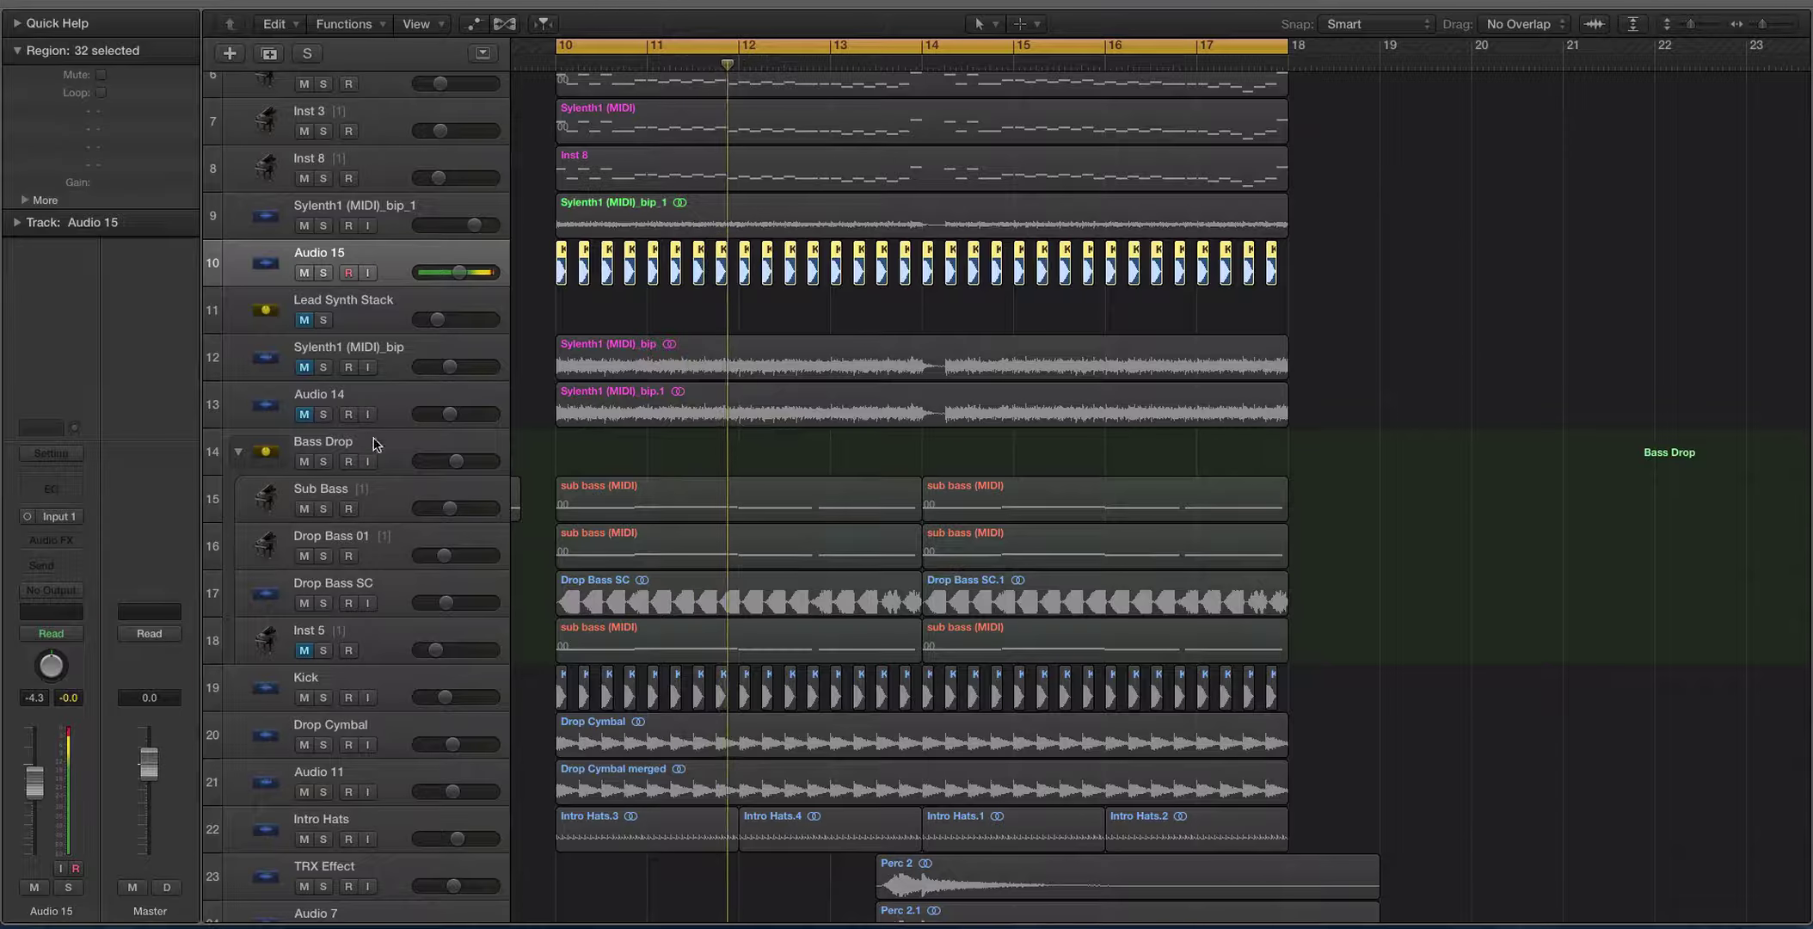
Insert a Compressor after LFOTool on the bounced lead track and move its window clear of the track list.
{"action": "left_click", "coordinate": [403, 220]}
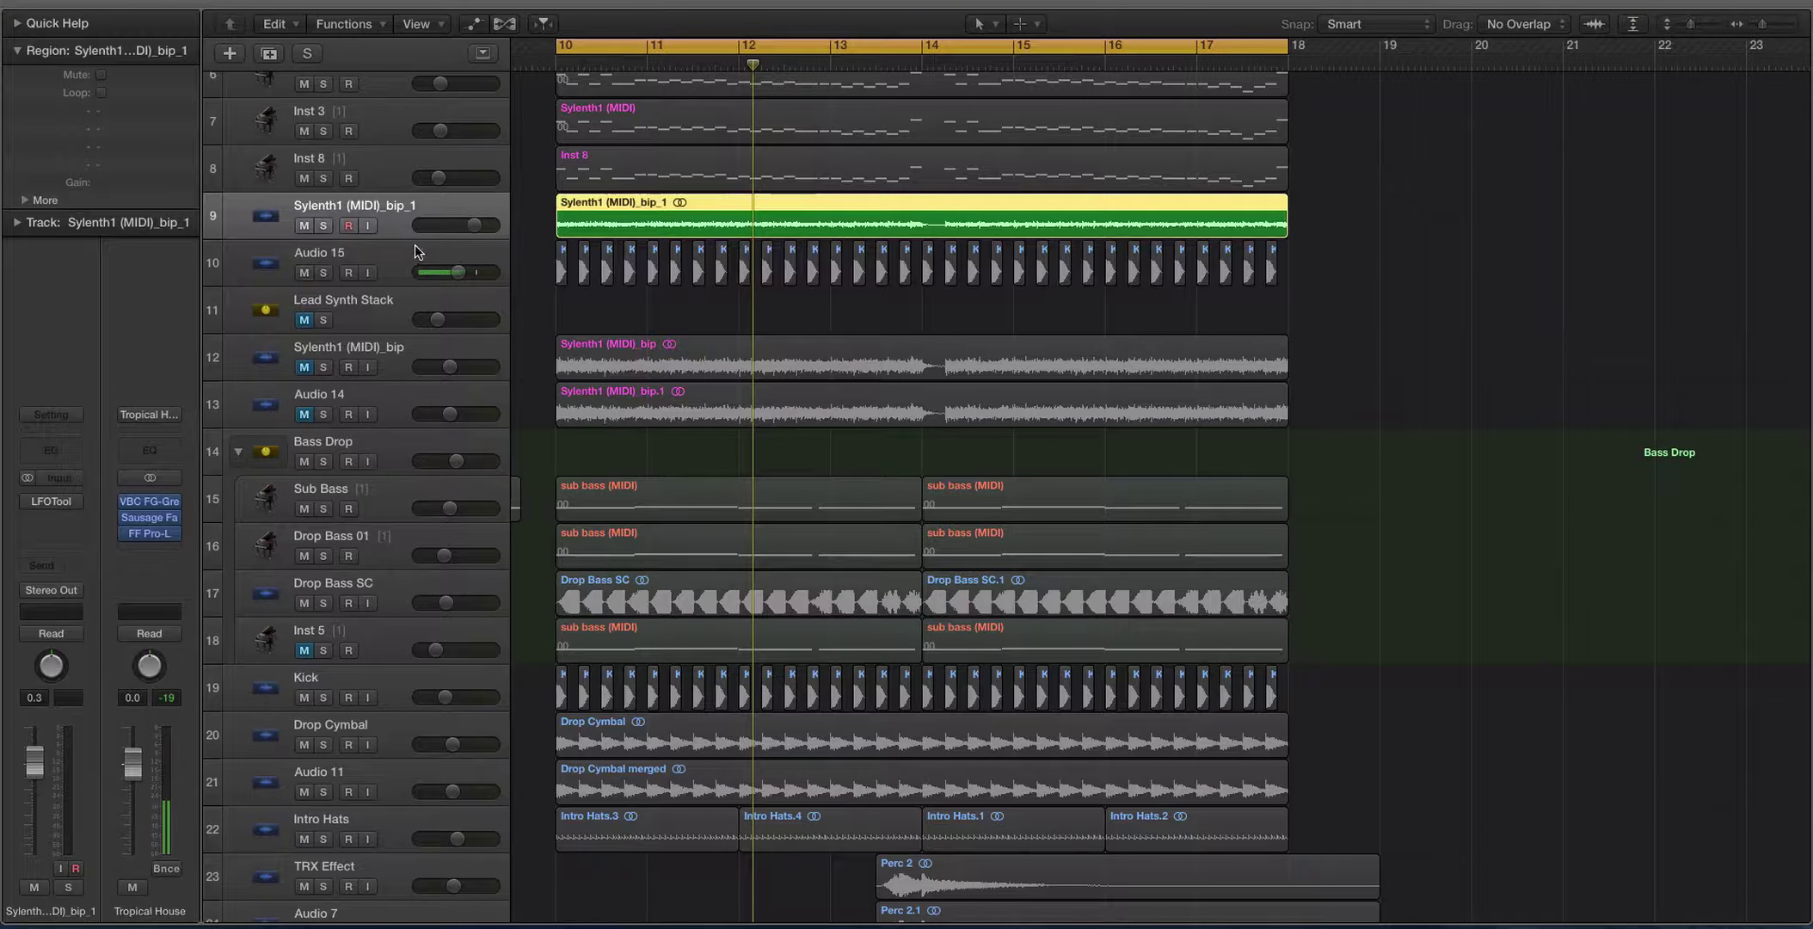
{"action": "left_click", "coordinate": [75, 517]}
{"action": "mouse_move", "coordinate": [94, 566]}
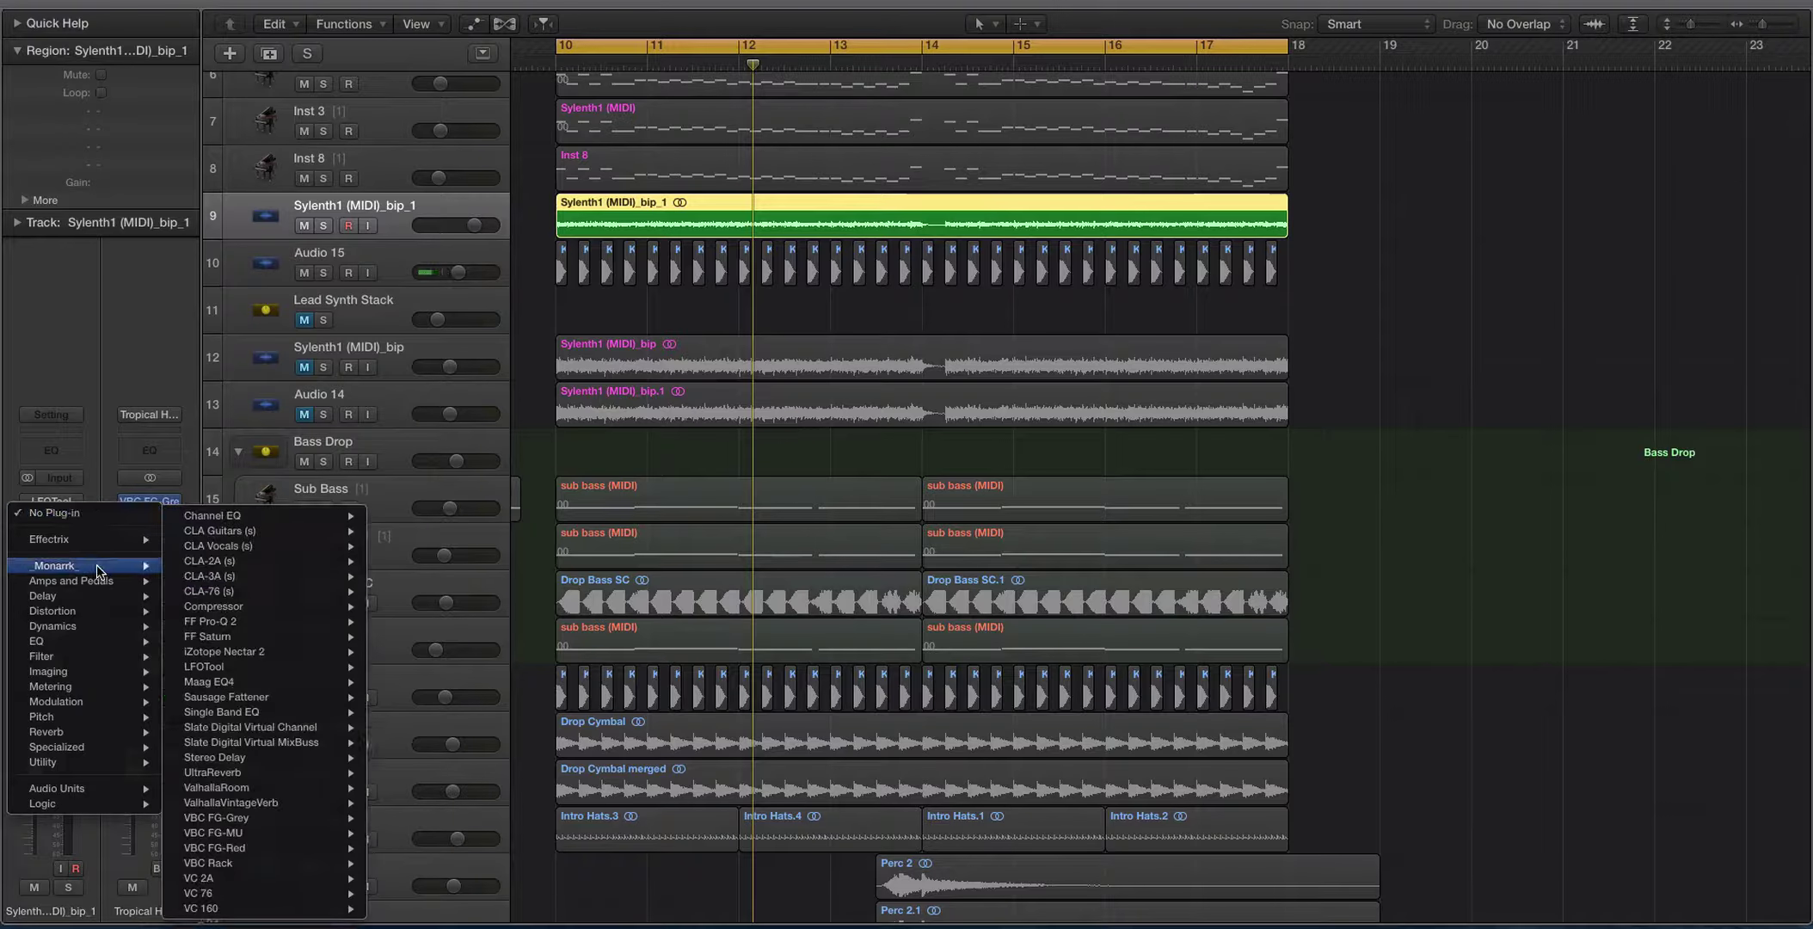
{"action": "mouse_move", "coordinate": [273, 611]}
{"action": "left_click", "coordinate": [378, 610]}
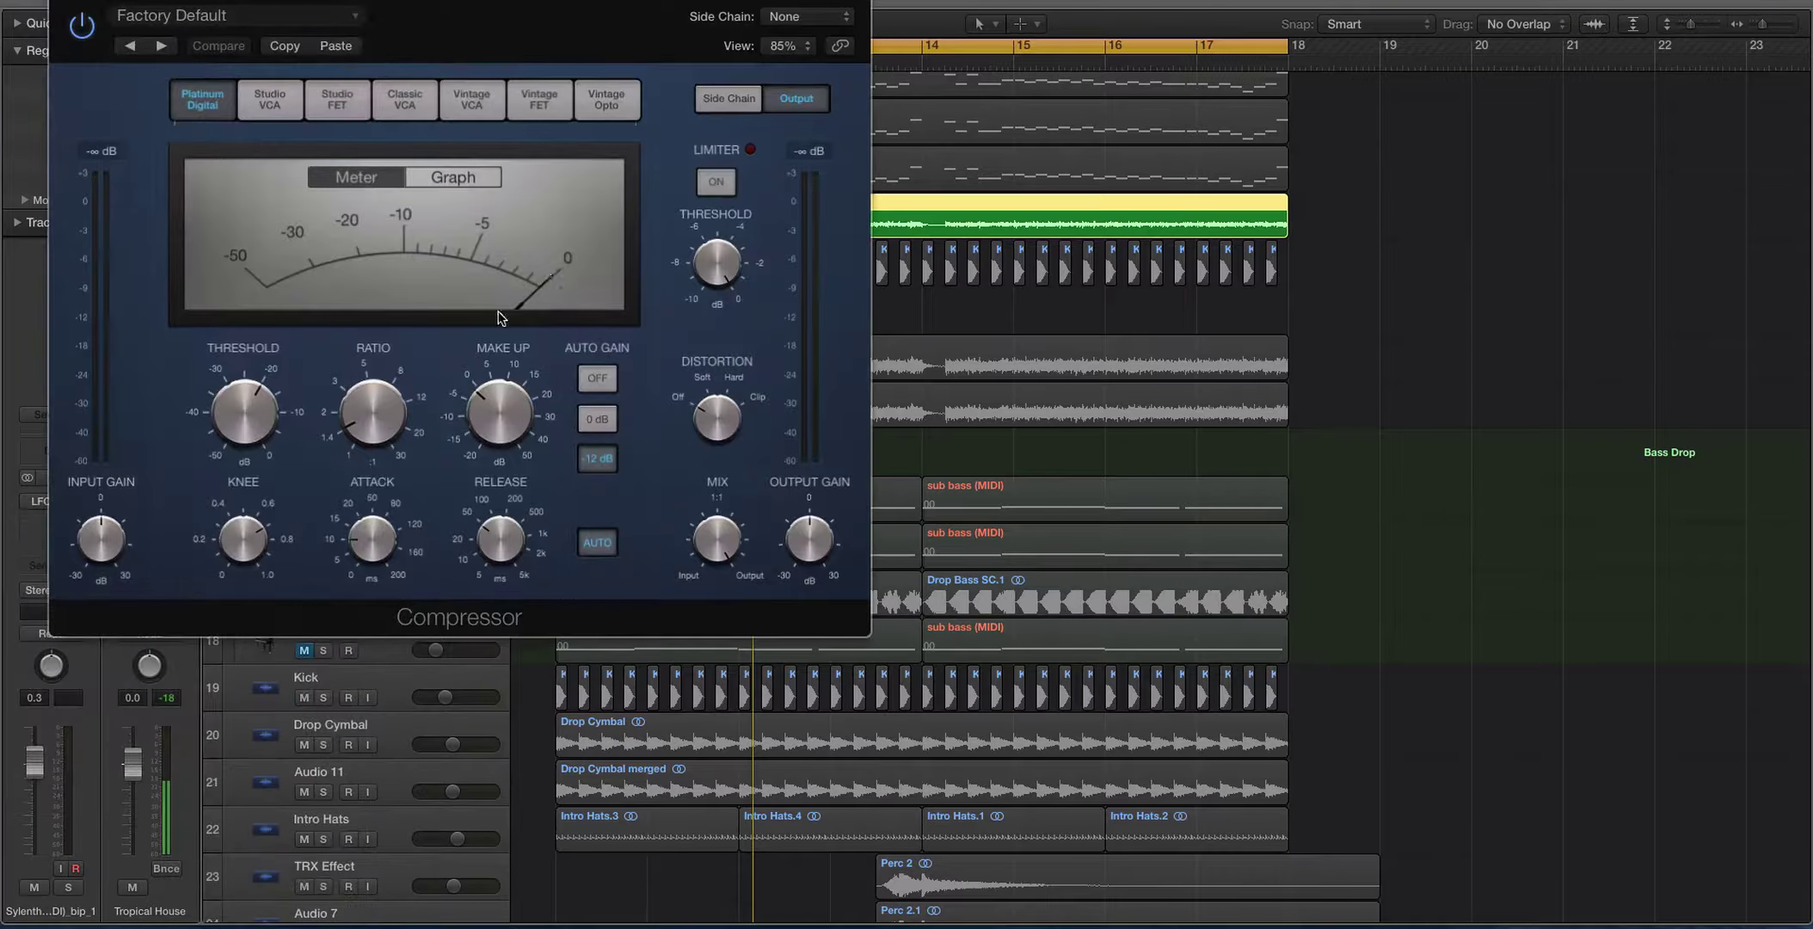
{"action": "left_click_drag", "start_coordinate": [399, 7], "coordinate": [1327, 80]}
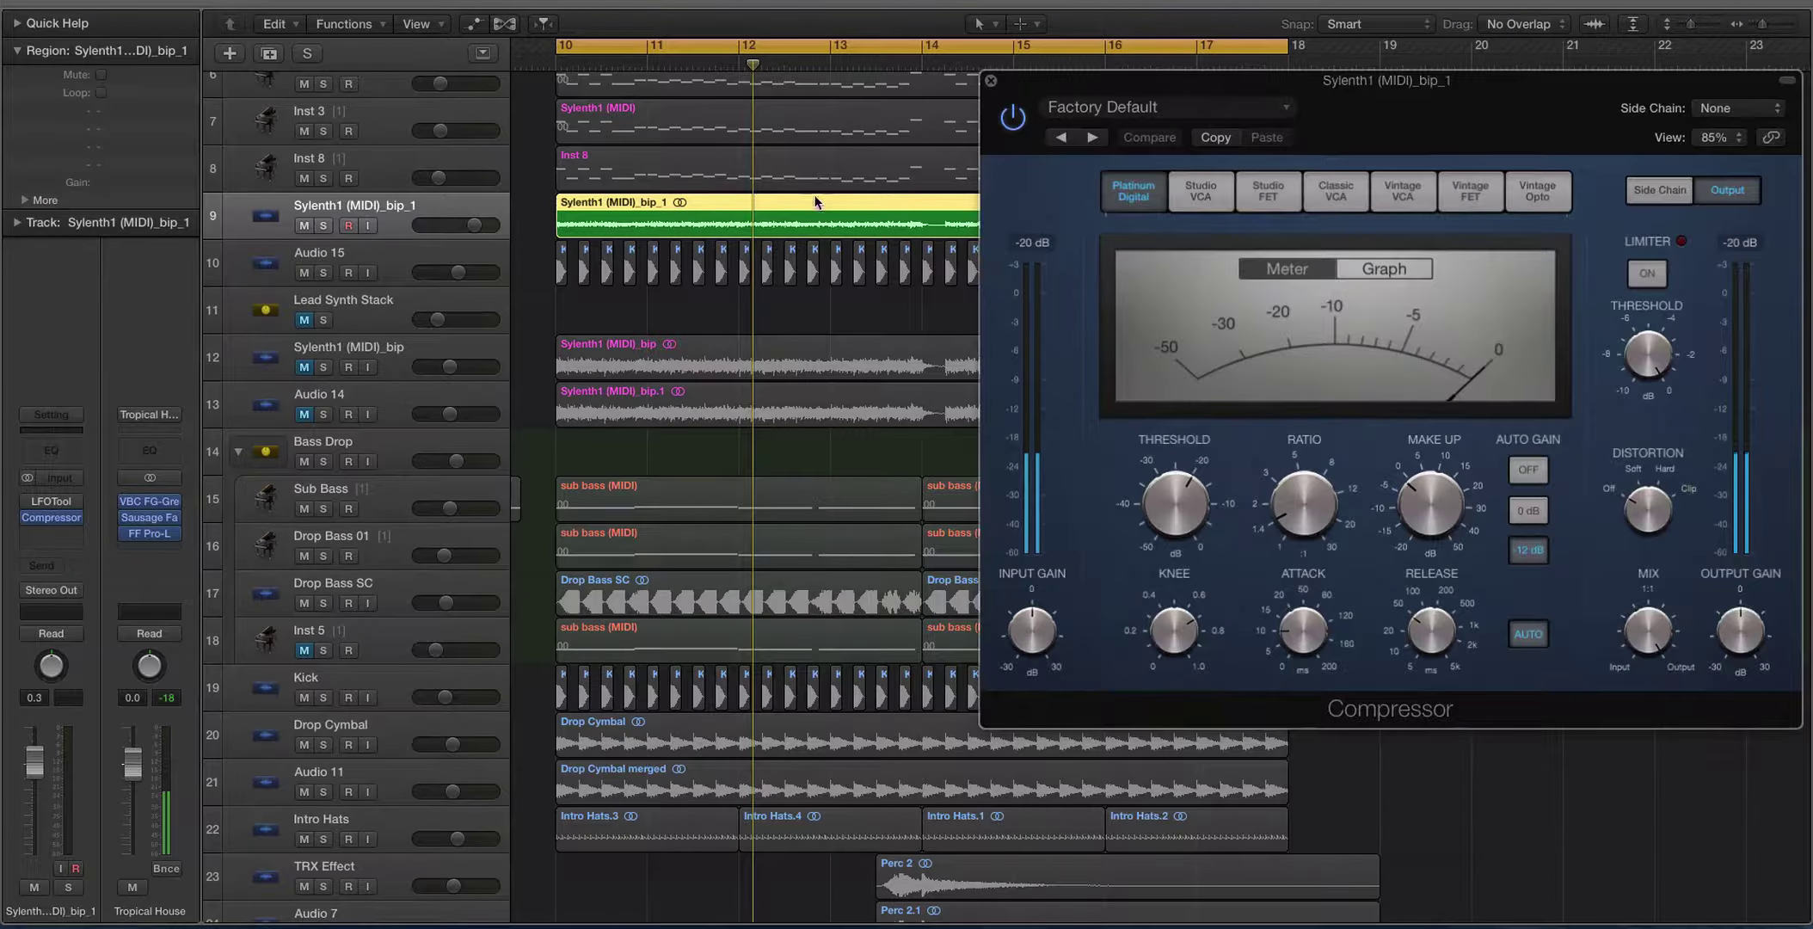
Set the Compressor's side chain source to the silent kick track, Audio 15.
{"action": "left_click", "coordinate": [312, 258]}
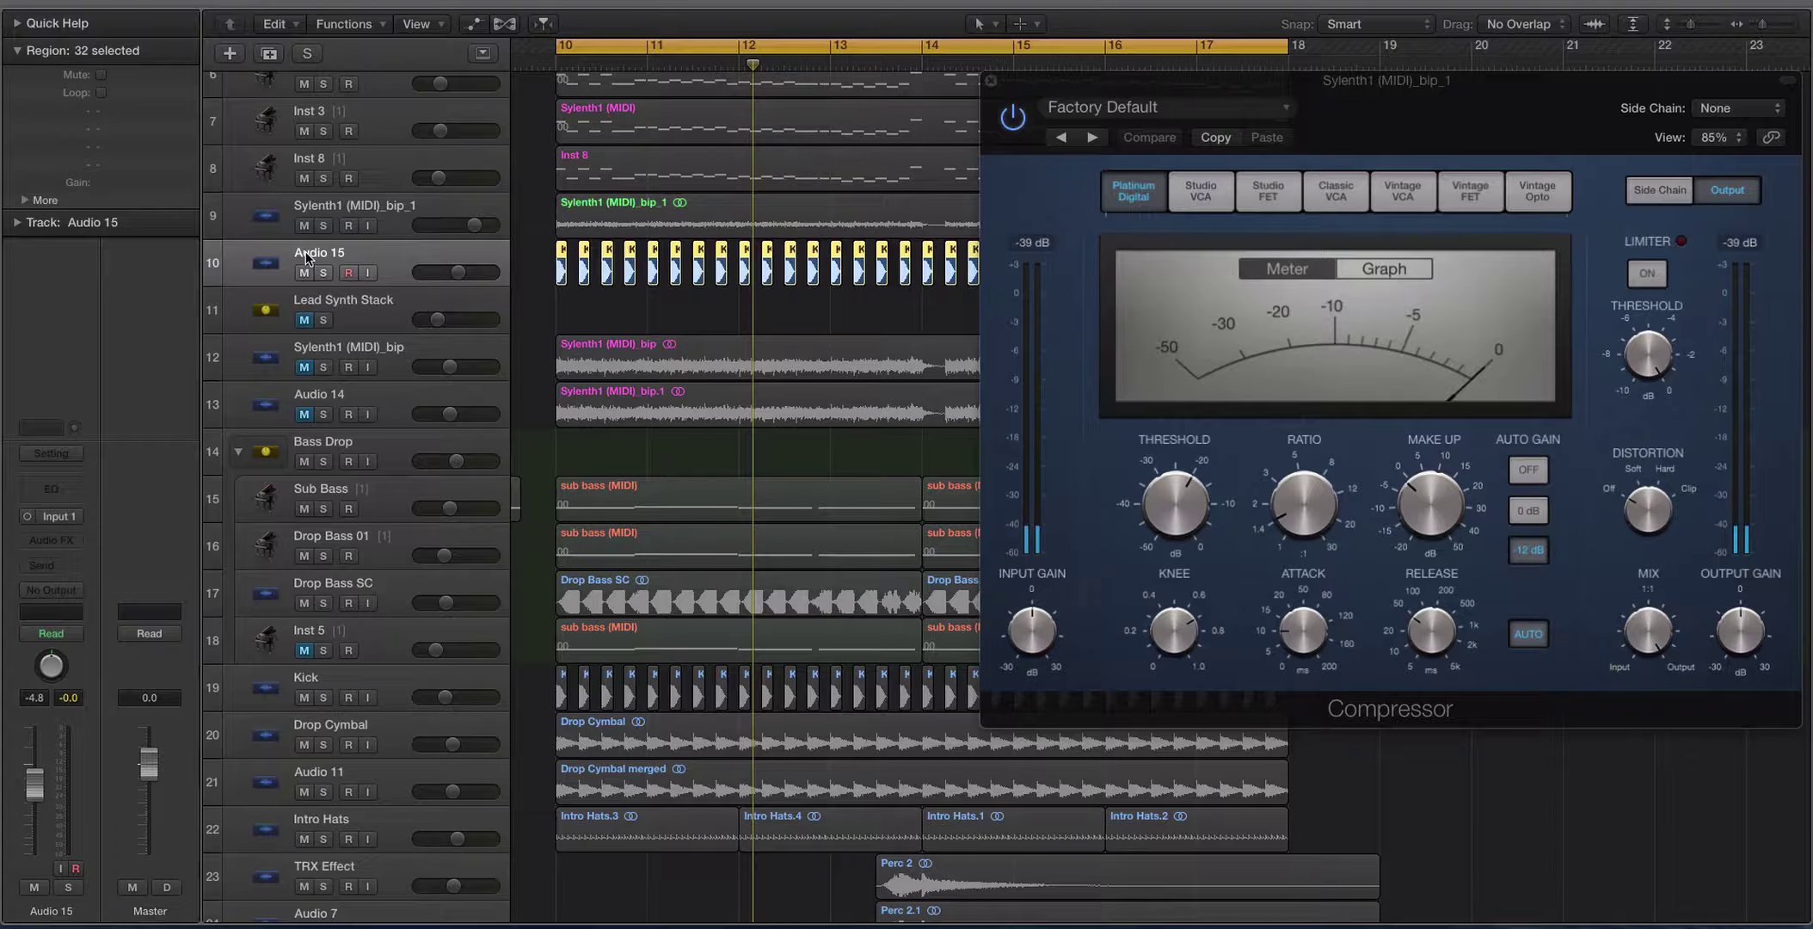
{"action": "left_click", "coordinate": [1707, 110]}
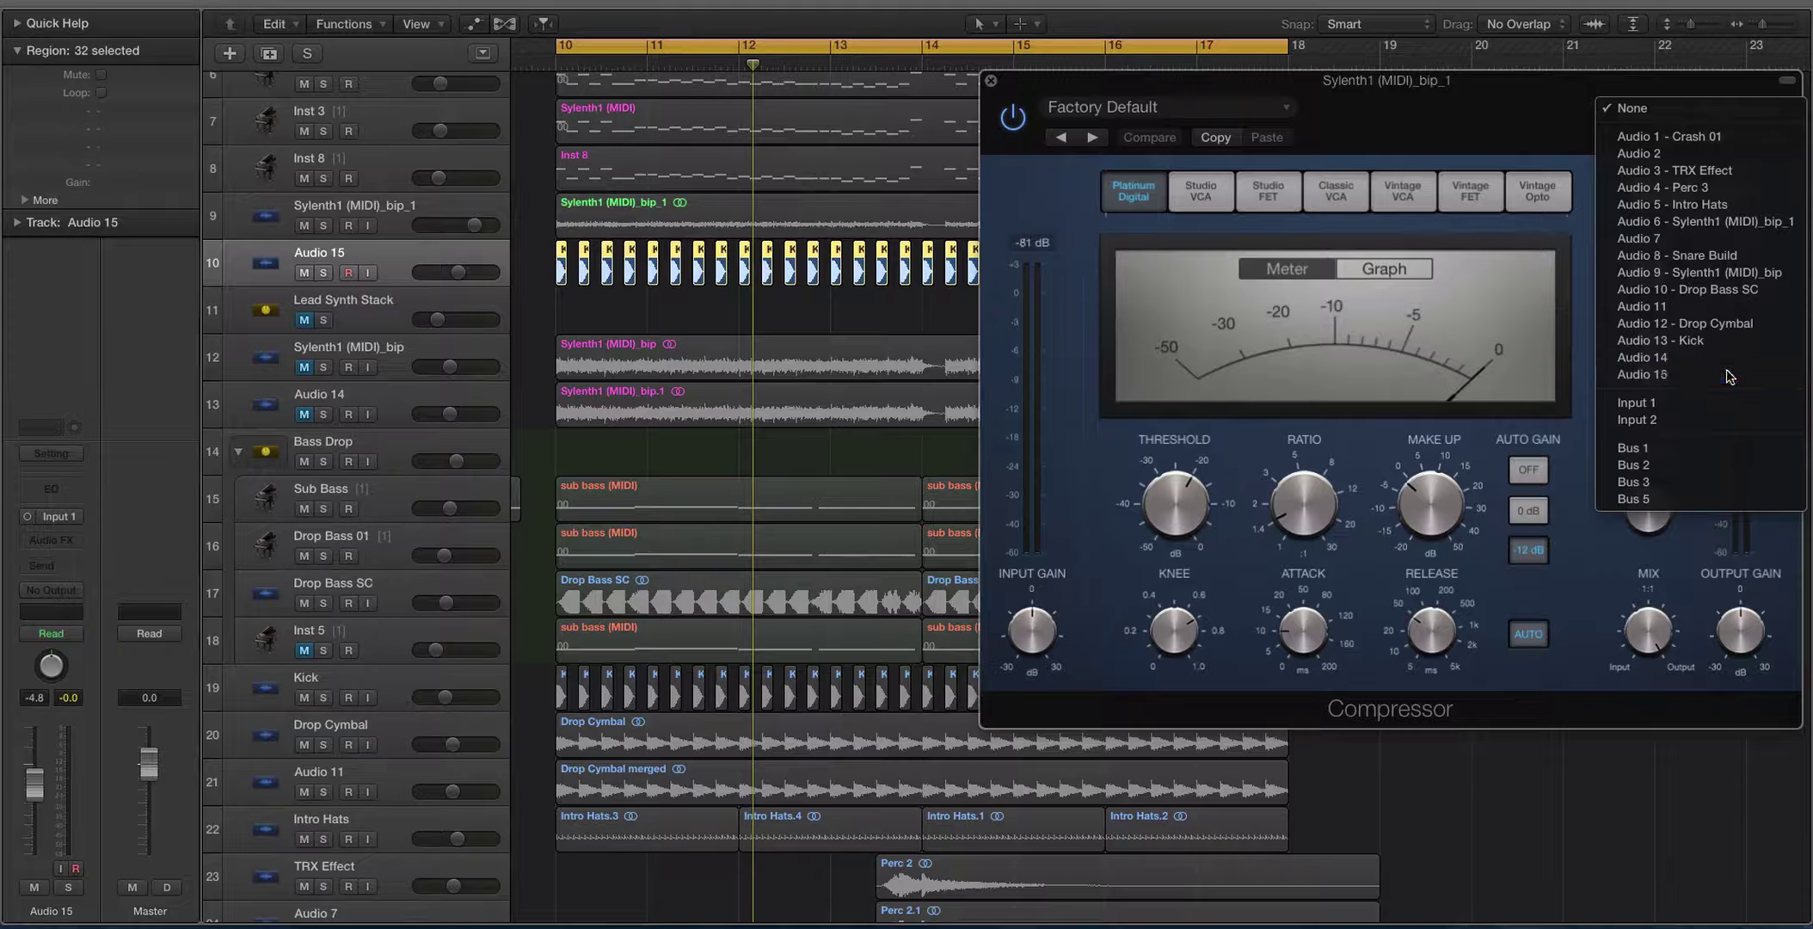
{"action": "left_click", "coordinate": [1643, 374]}
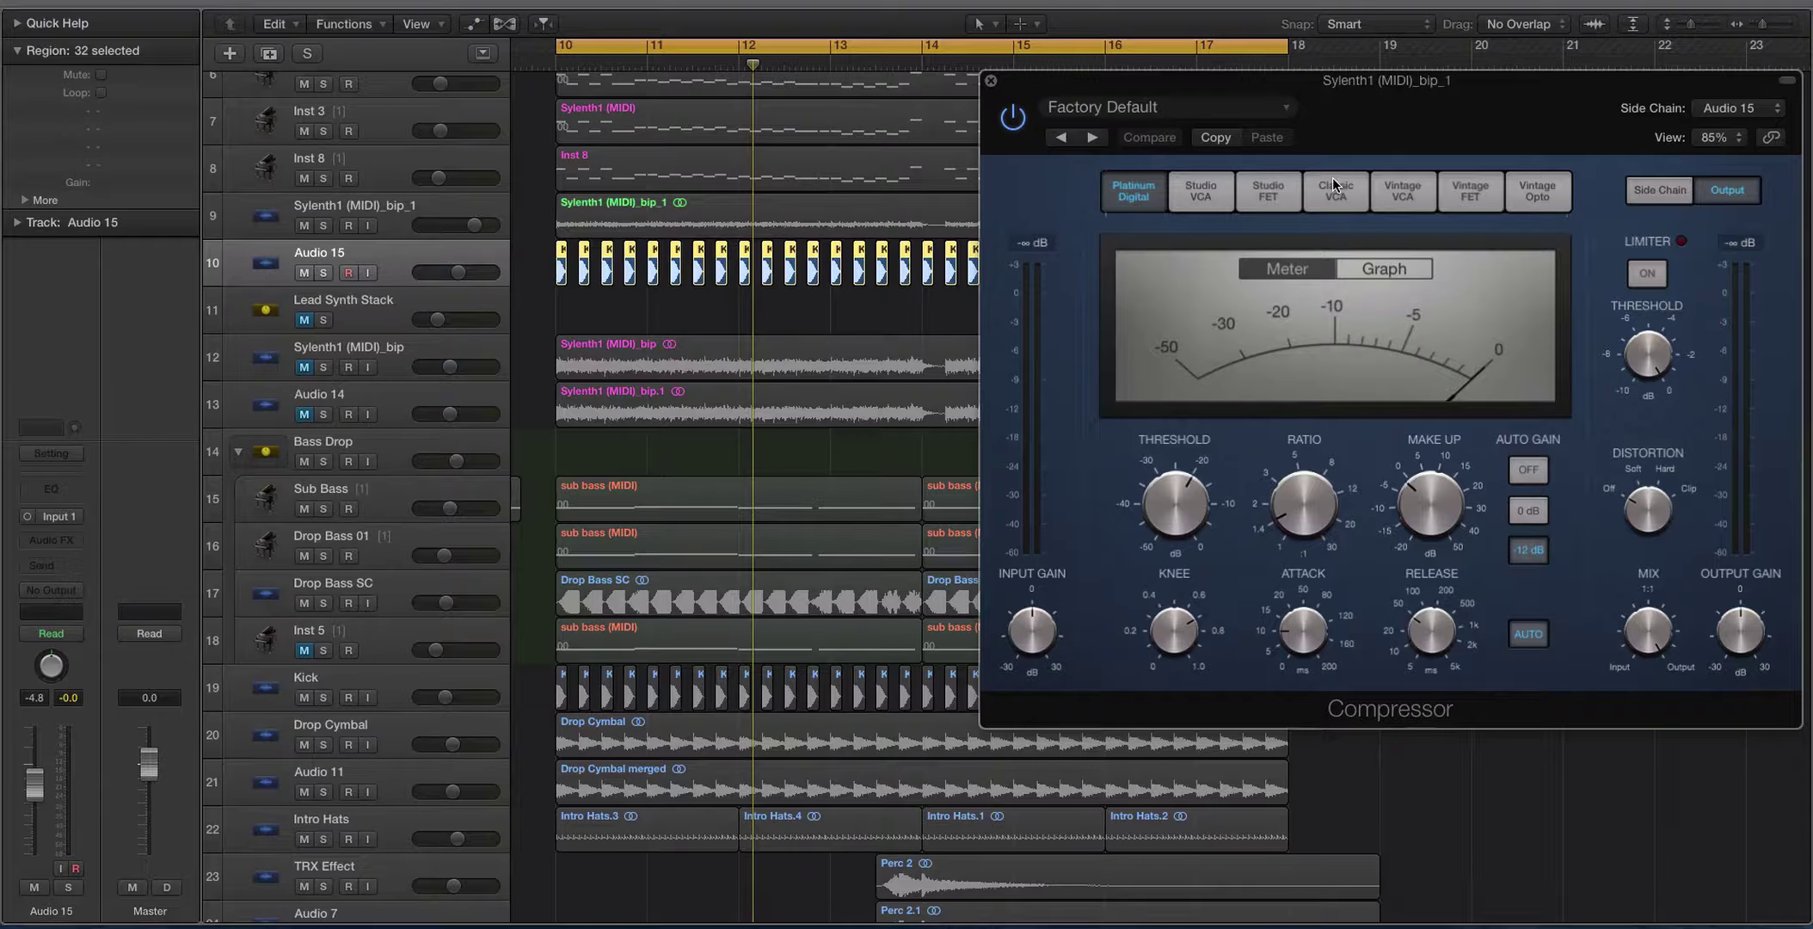
Solo the bounced lead with the Audio 15 kicks, set the Compressor ratio to 4.6:1 during playback, and close the plug-in window.
{"action": "left_click", "coordinate": [614, 226], "text": "shift"}
{"action": "key", "text": "space"}
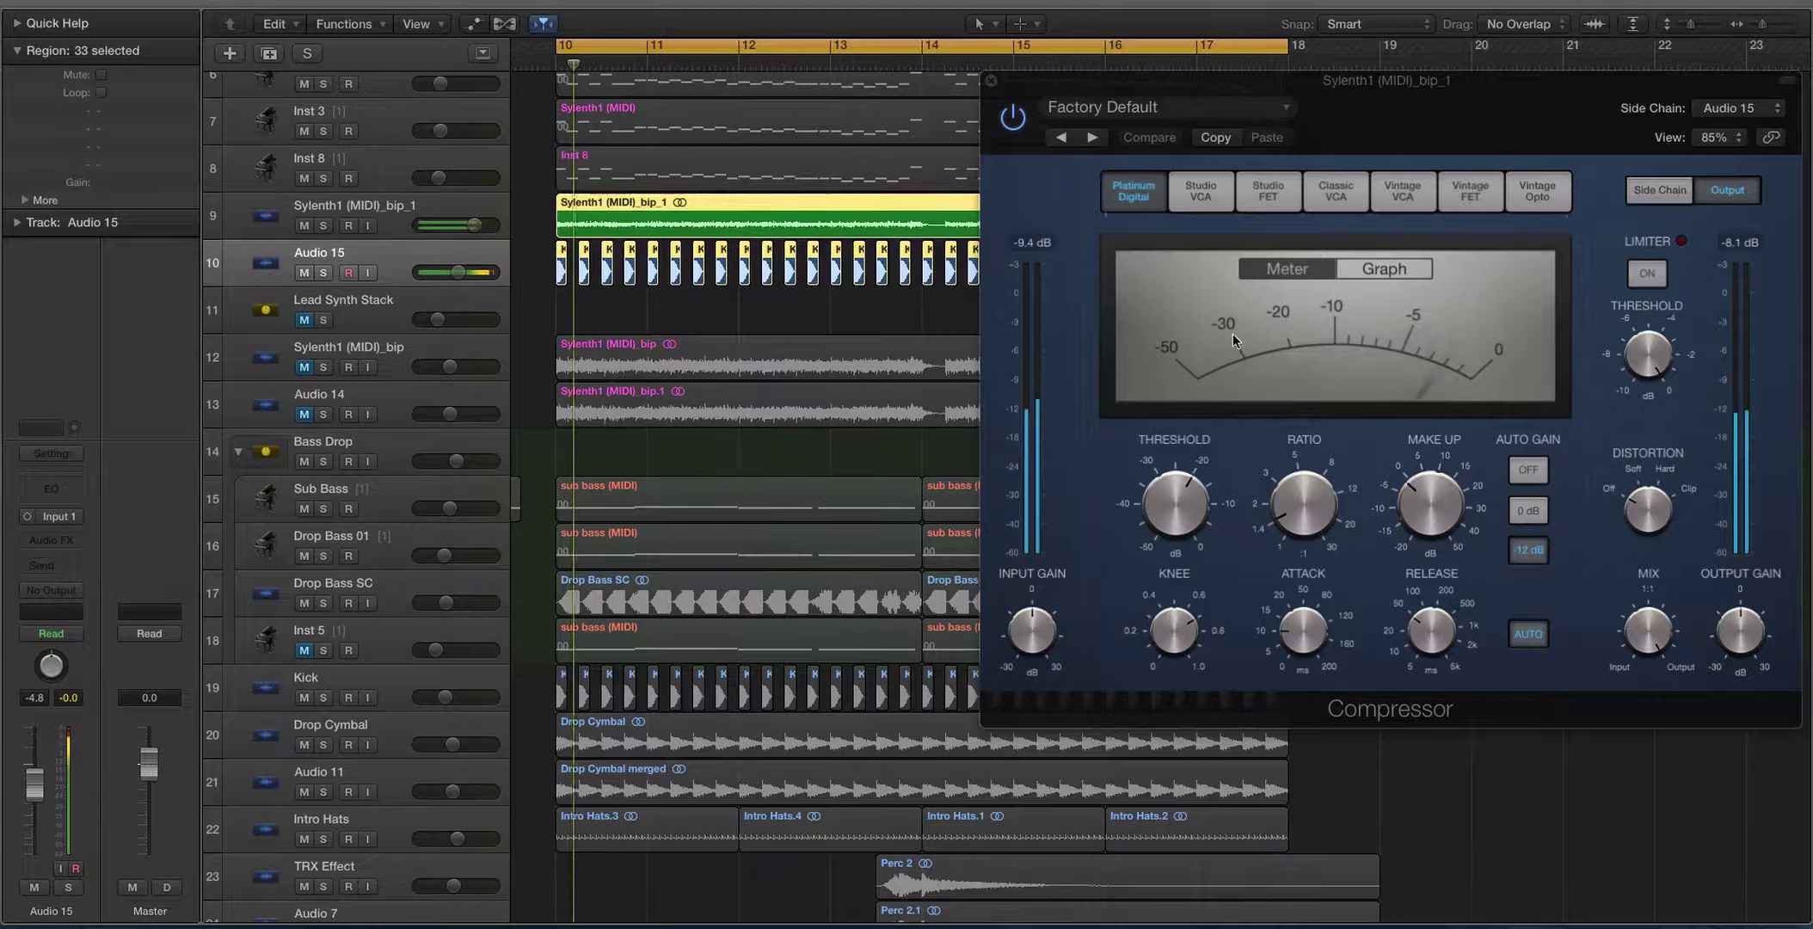
{"action": "mouse_move", "coordinate": [1321, 508]}
{"action": "mouse_move", "coordinate": [1322, 508]}
{"action": "left_mouse_down"}
{"action": "mouse_move", "coordinate": [1323, 407]}
{"action": "mouse_move", "coordinate": [1310, 485]}
{"action": "left_mouse_up"}
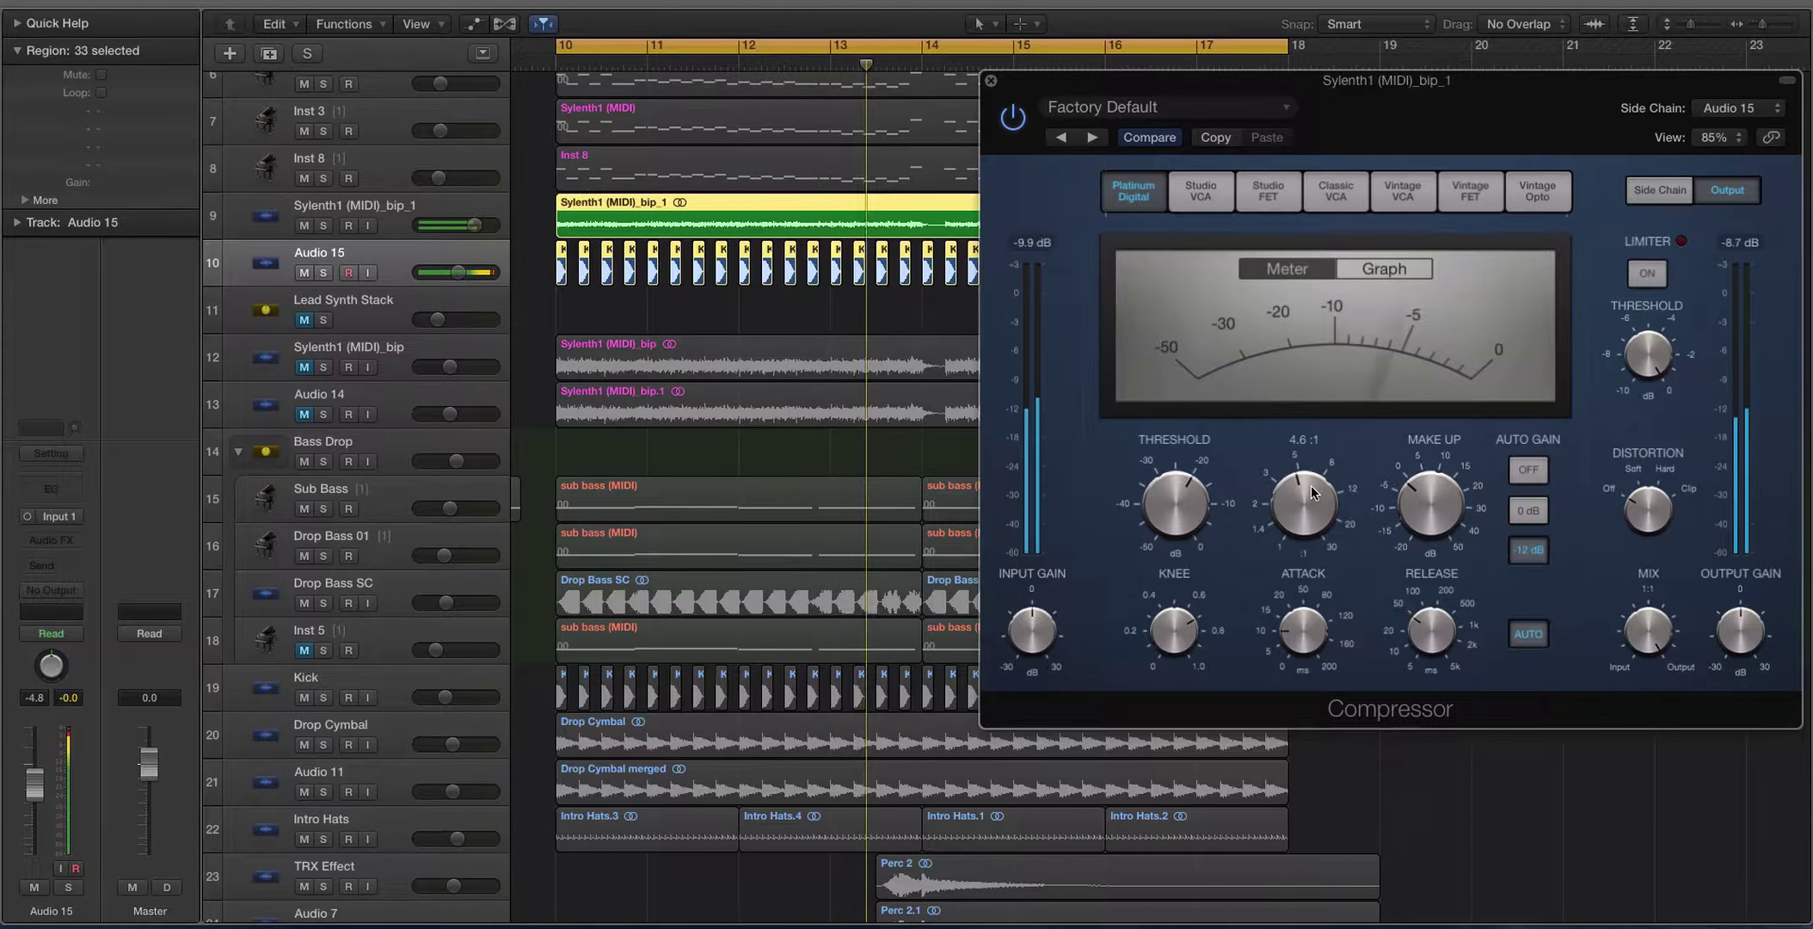
{"action": "left_click", "coordinate": [990, 80]}
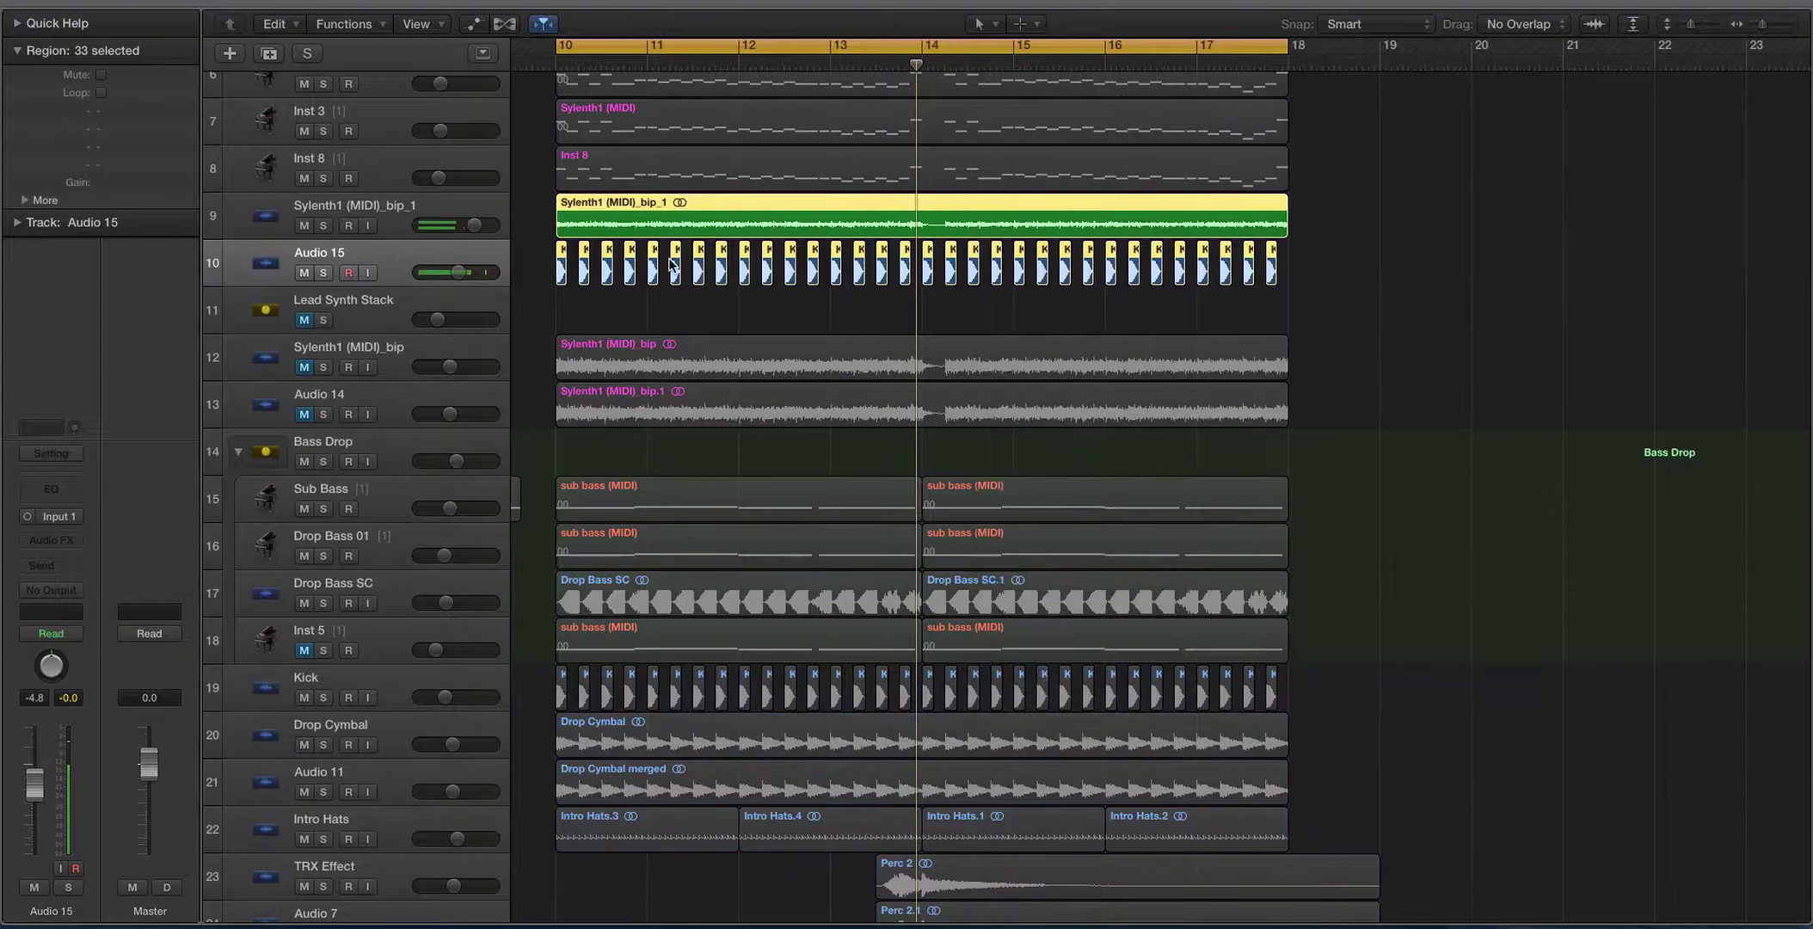
Turn solo off and play the full drop from bar 10.
{"action": "scroll", "coordinate": [430, 225], "scroll_direction": "up", "scroll_amount": 4}
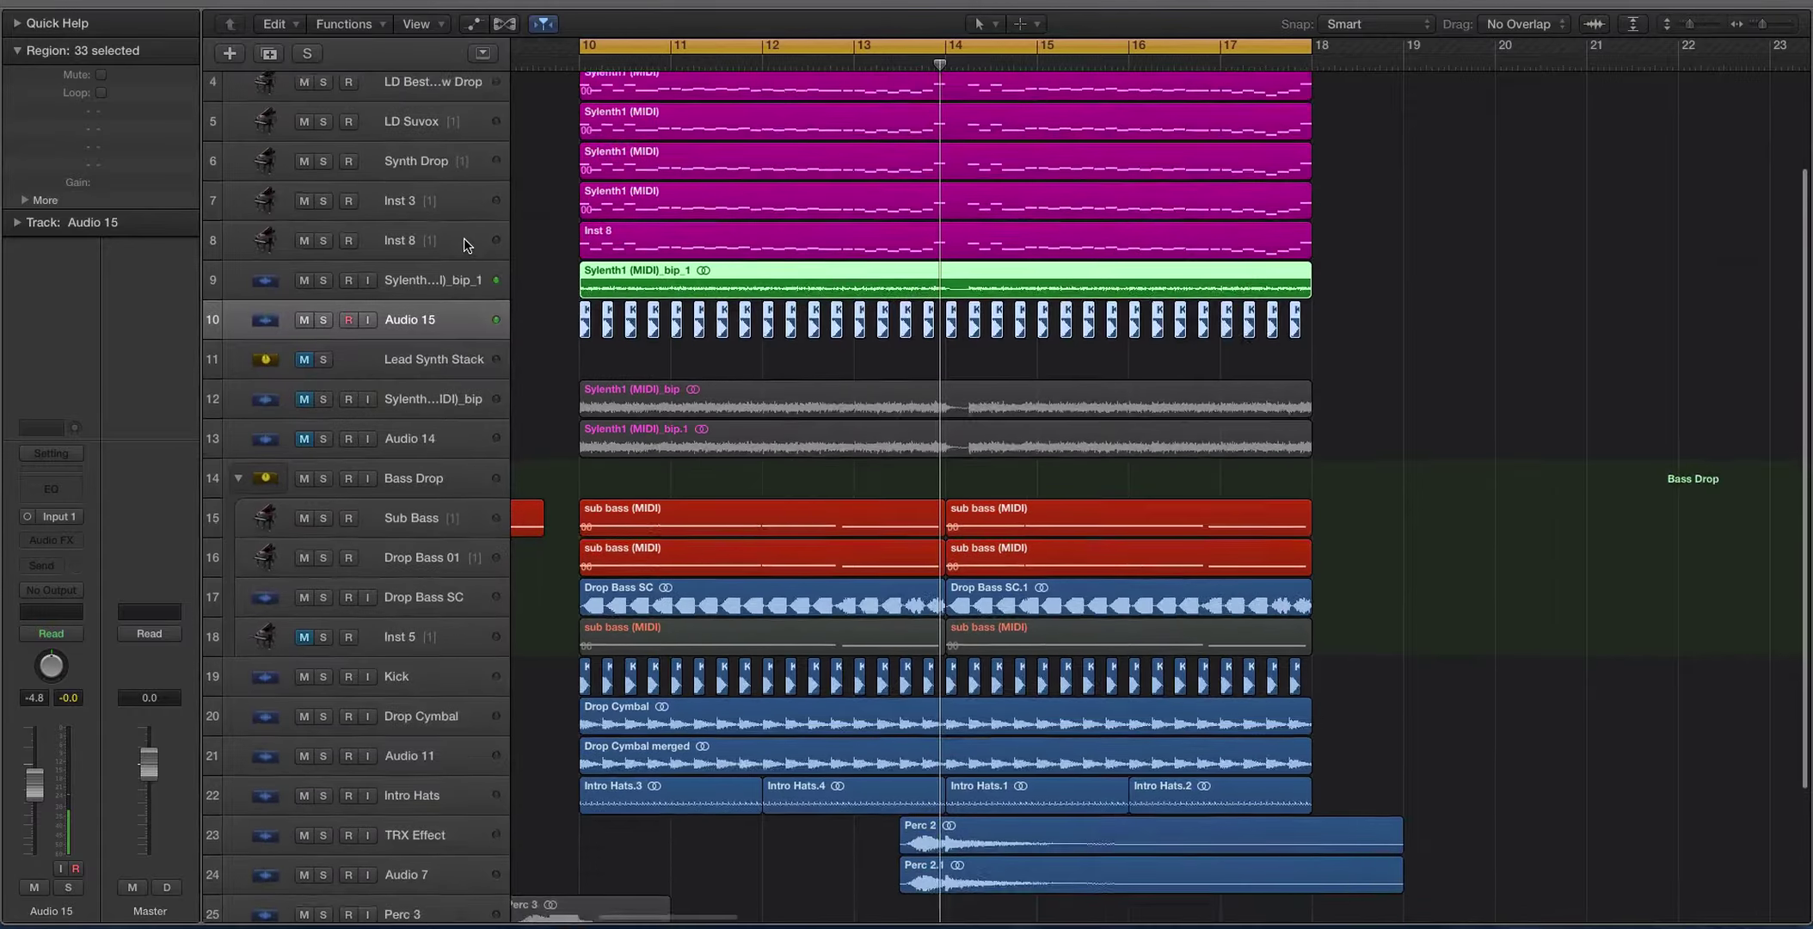
{"action": "scroll", "coordinate": [632, 188], "scroll_direction": "left", "scroll_amount": 3}
{"action": "key", "text": "space"}
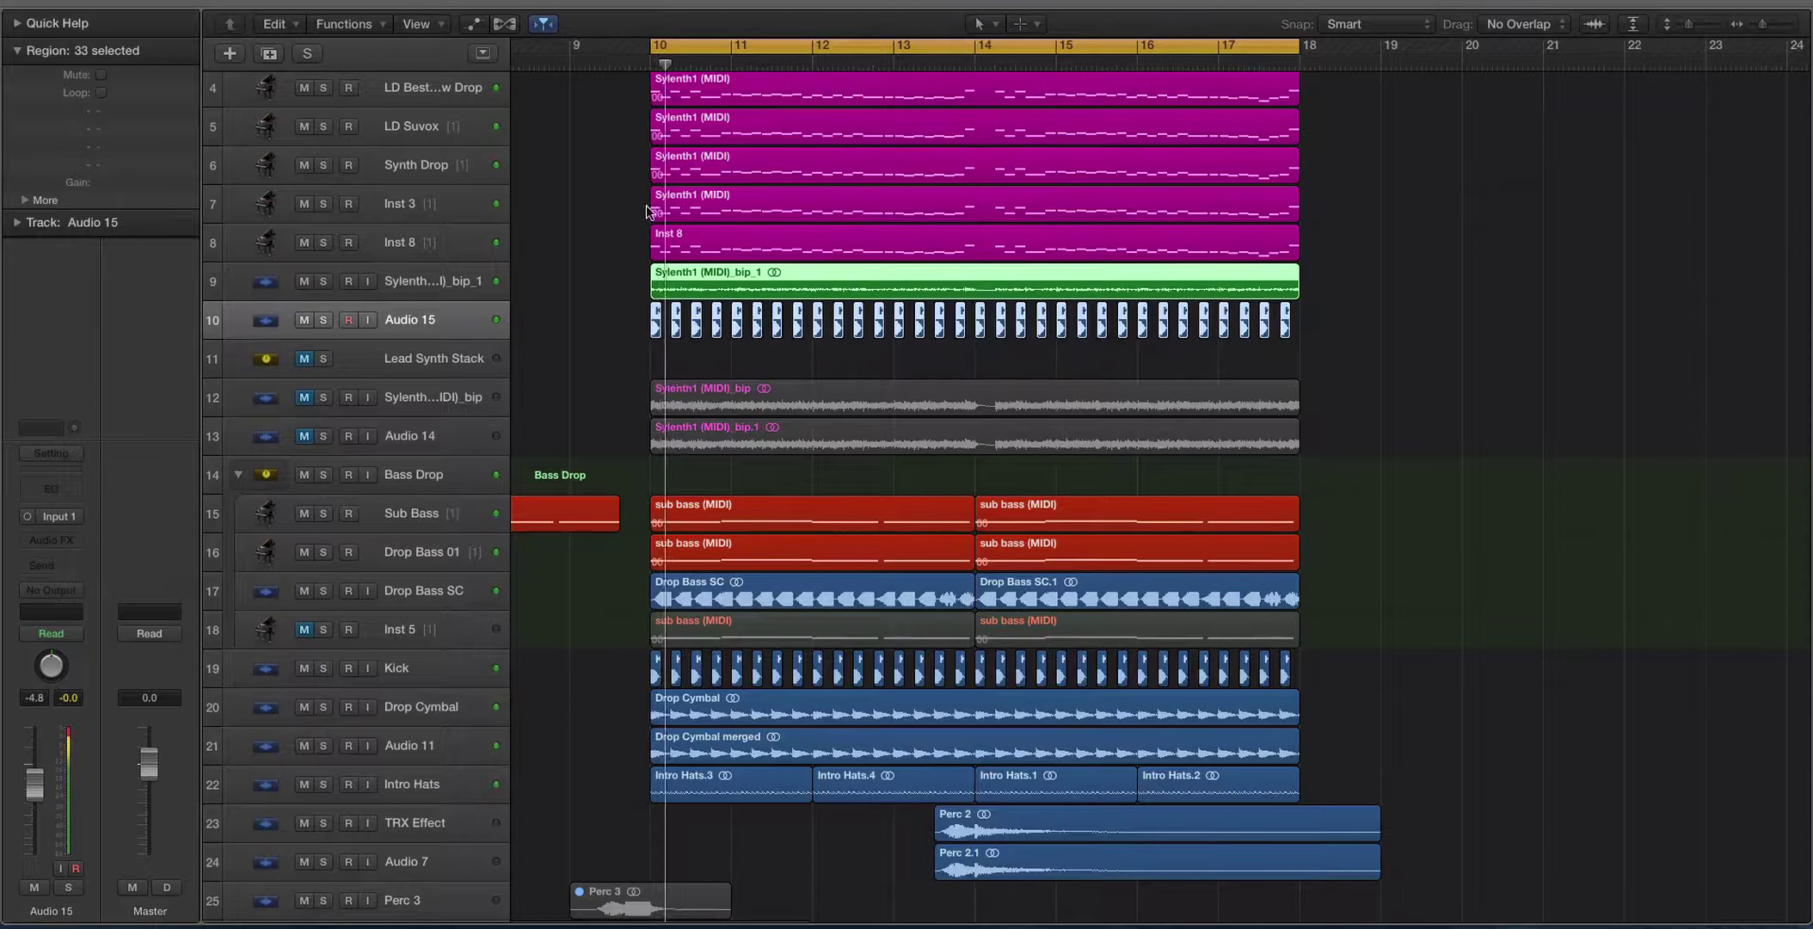
Select the bounced lead track at a closer zoom and reopen its Compressor while the drop plays.
{"action": "left_click", "coordinate": [489, 282]}
{"action": "key", "text": "super+Down"}
{"action": "key", "text": "super+Down"}
{"action": "key", "text": "v"}
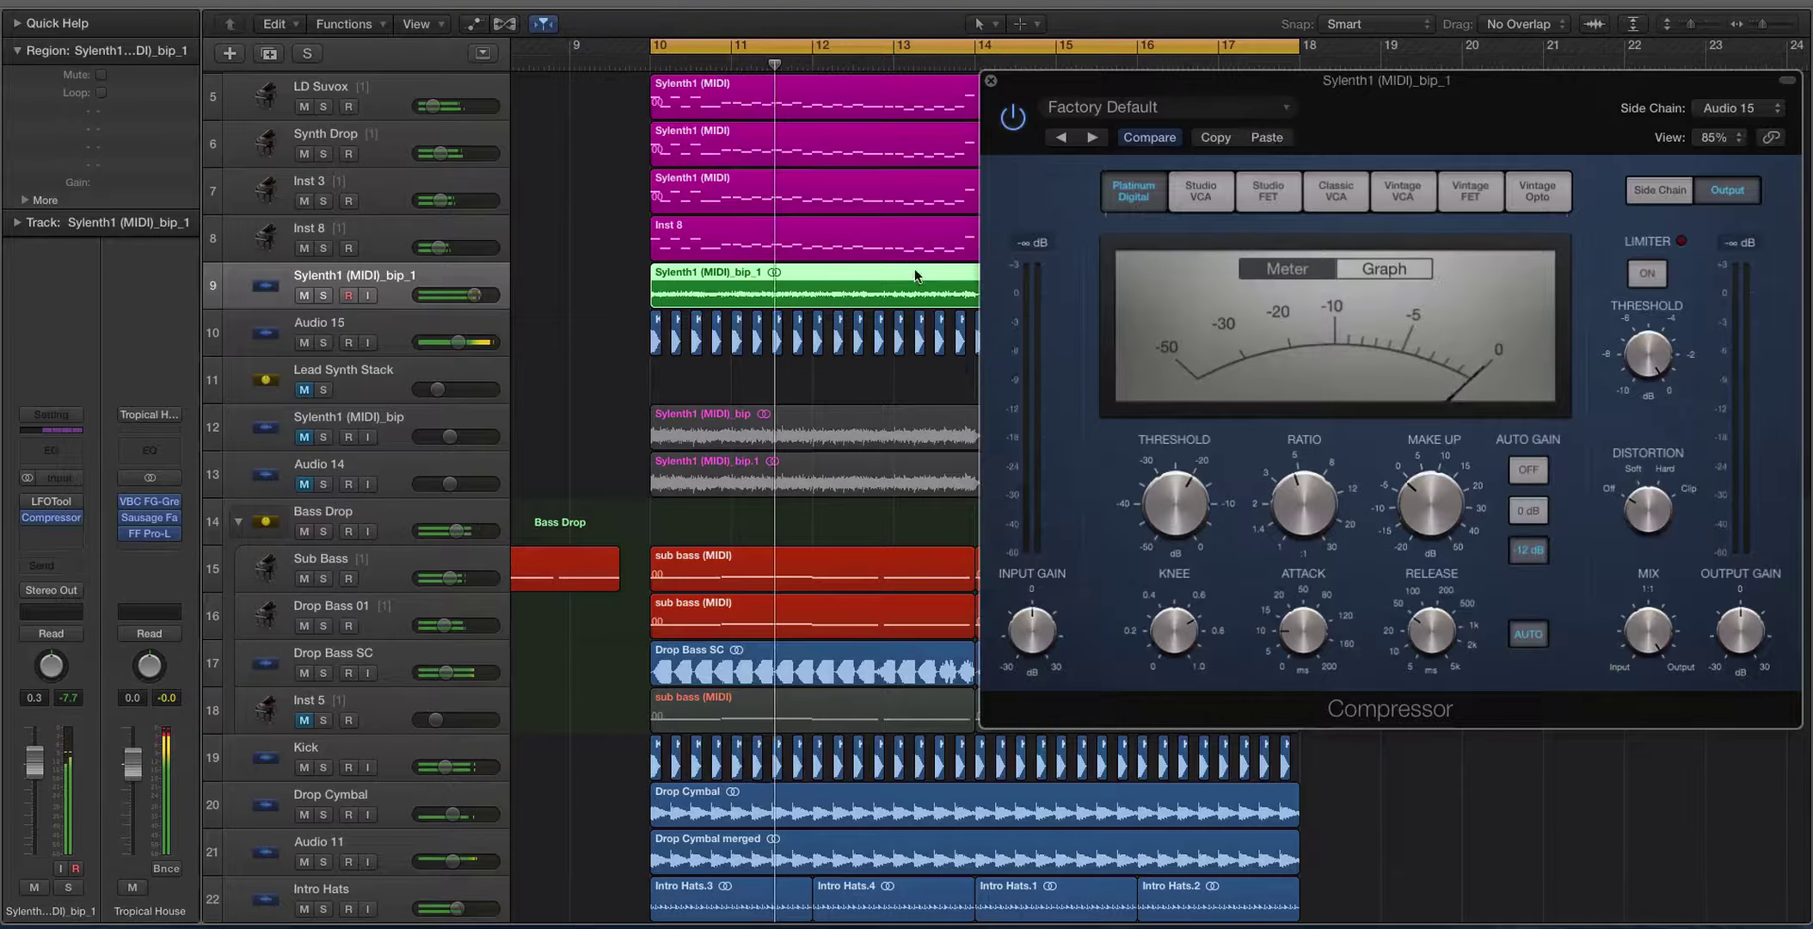
Set the Compressor's threshold to -27 dB, lower its ratio, and set the release to 19 ms while the drop plays.
{"action": "left_click_drag", "start_coordinate": [1165, 535], "coordinate": [1165, 543]}
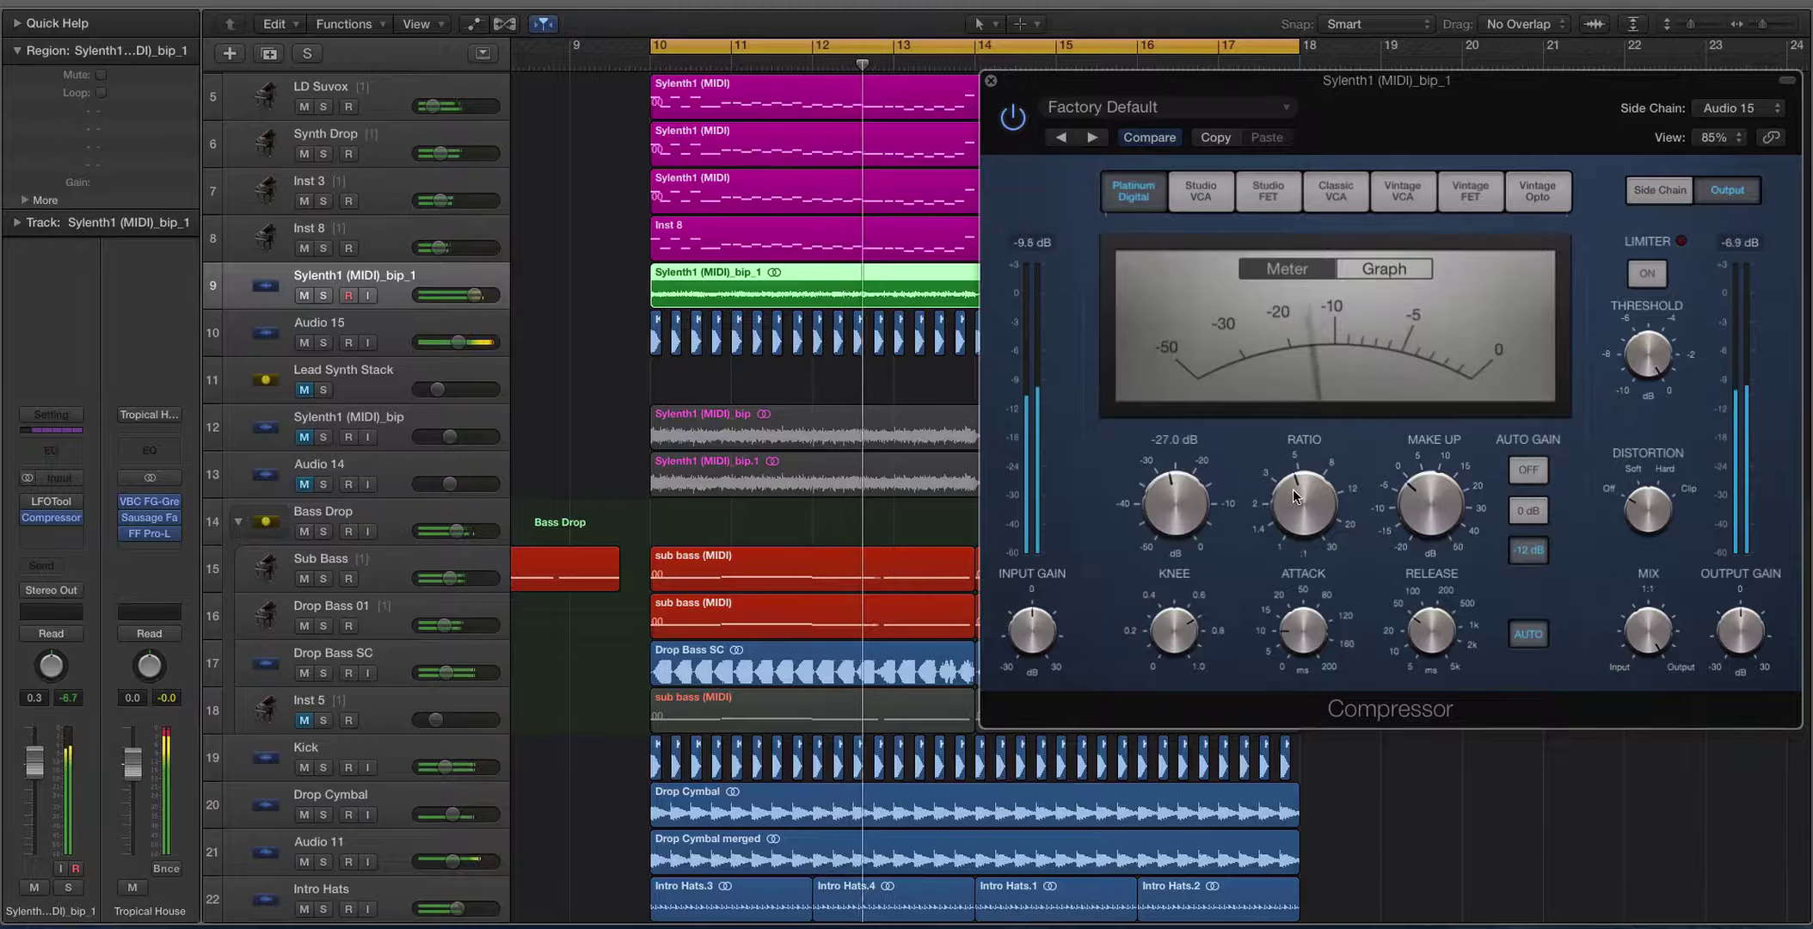
{"action": "left_click_drag", "start_coordinate": [1290, 511], "coordinate": [1289, 542]}
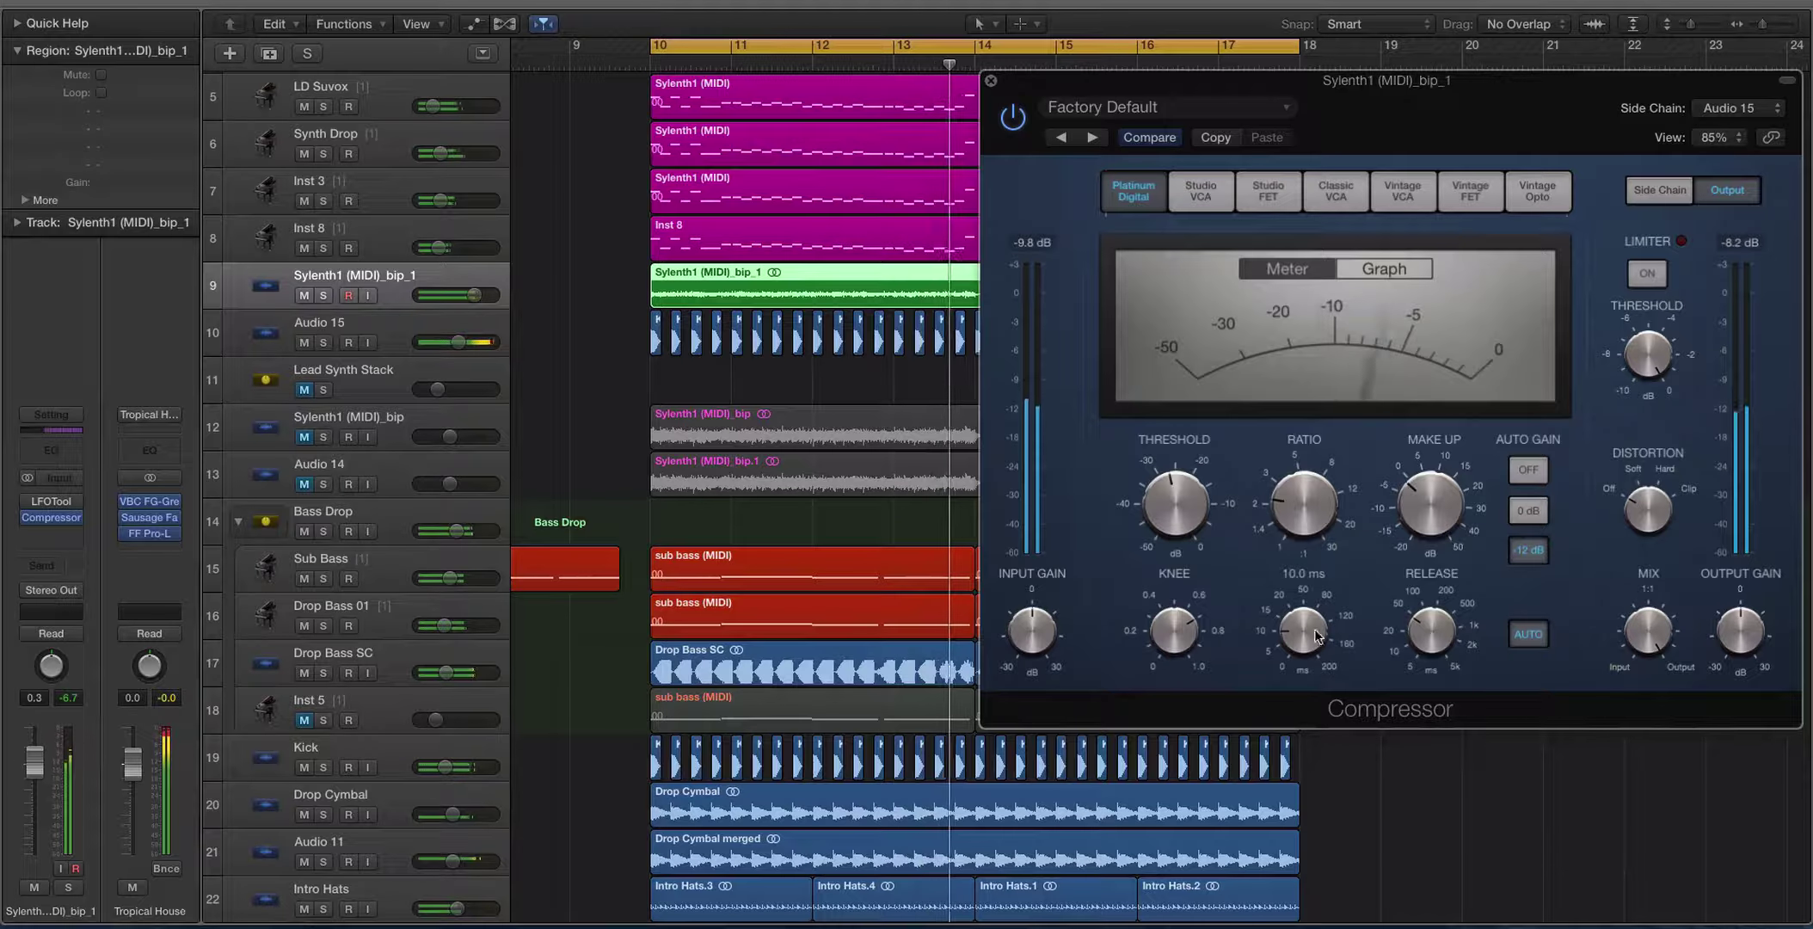
{"action": "left_click_drag", "start_coordinate": [1432, 632], "coordinate": [1436, 663]}
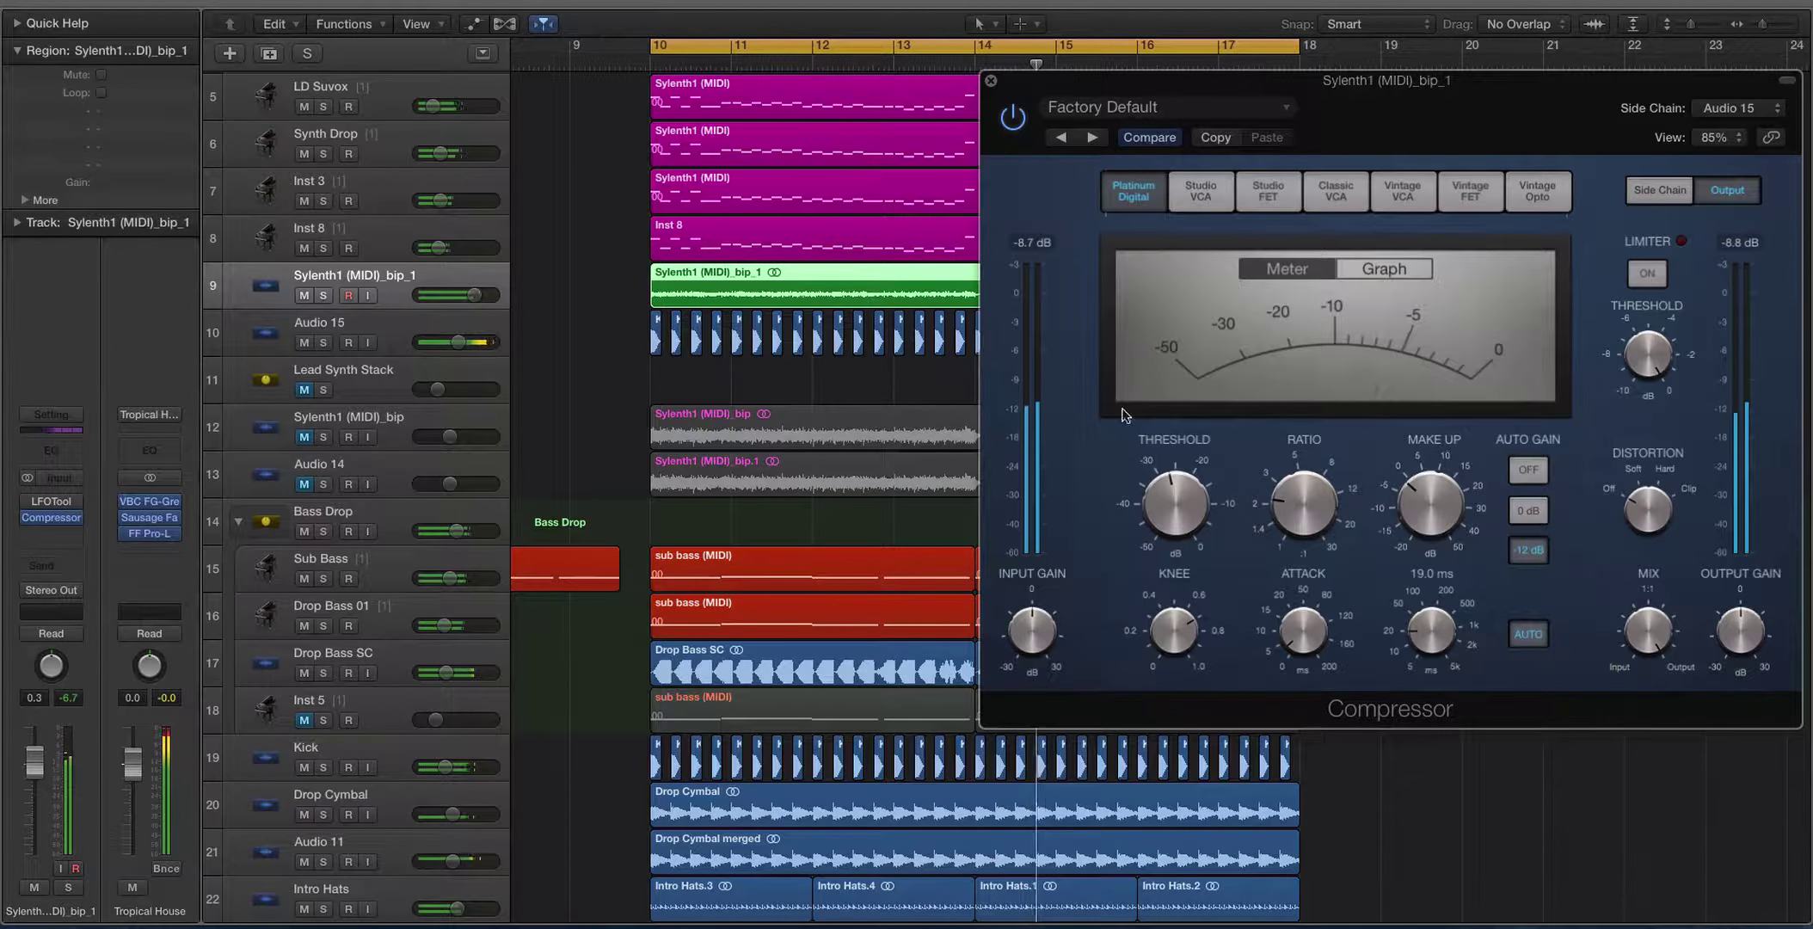
Solo the bounced lead and Audio 15 briefly to check the ducking, return to the full mix, and close the Compressor.
{"action": "left_click", "coordinate": [322, 295]}
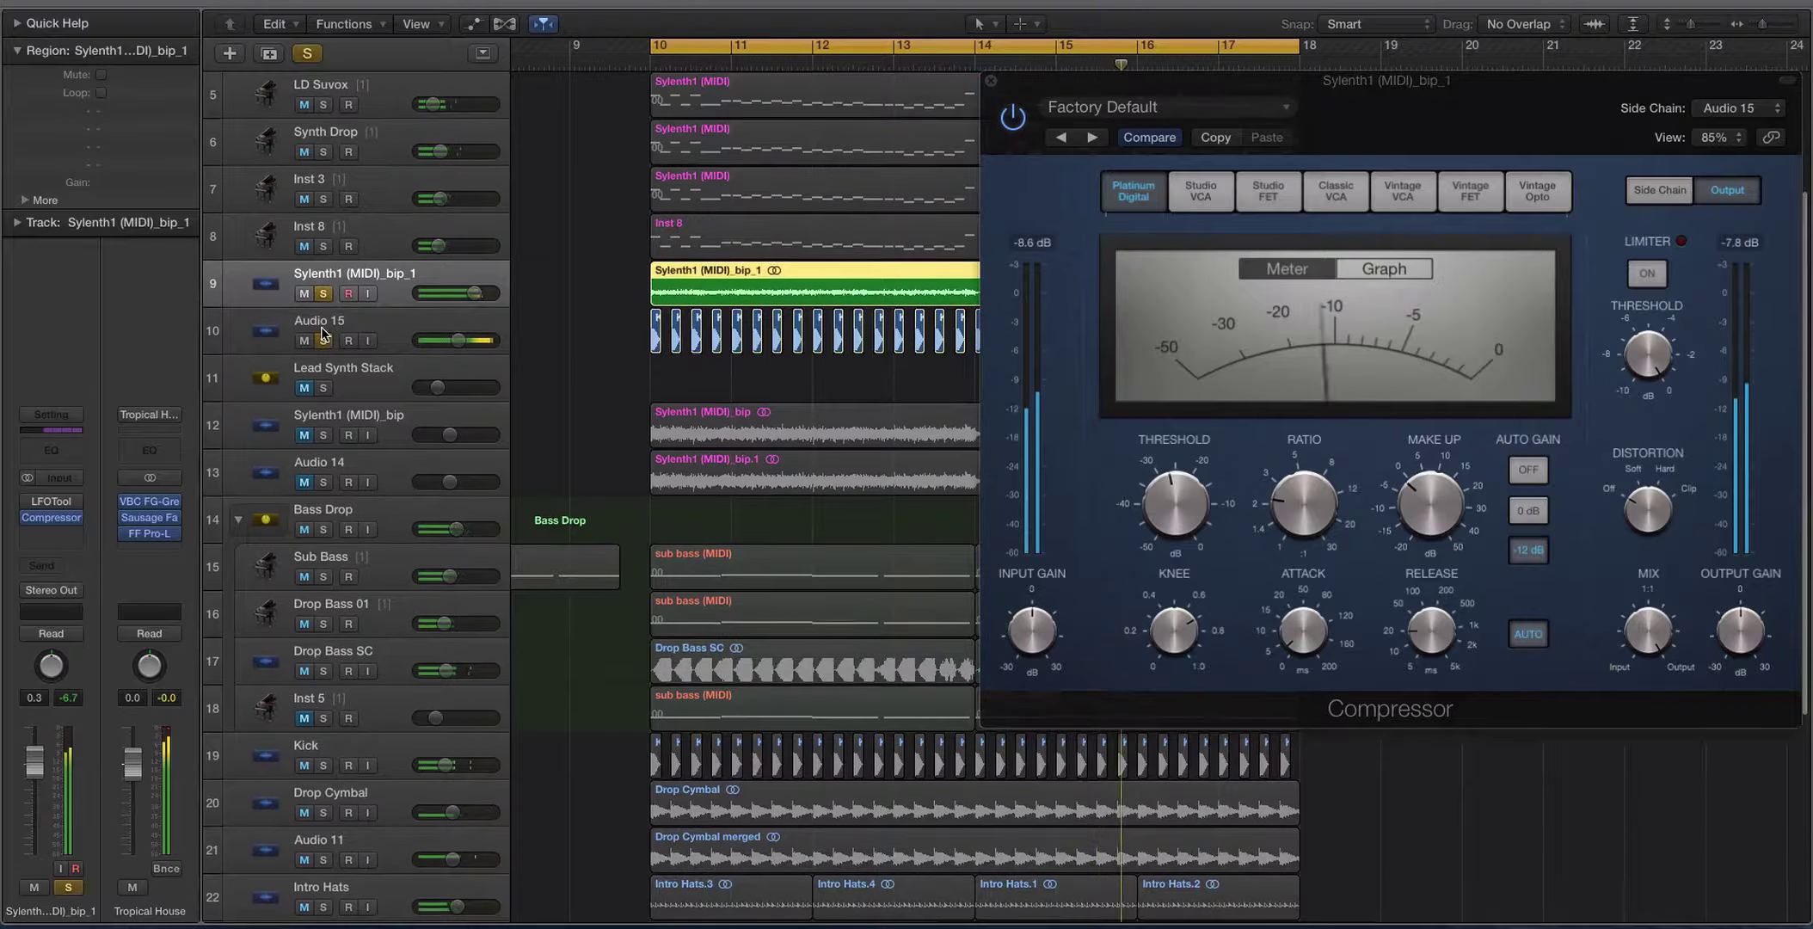
{"action": "left_click_drag", "start_coordinate": [324, 297], "coordinate": [324, 338]}
{"action": "scroll", "coordinate": [326, 333], "scroll_direction": "down", "scroll_amount": 1}
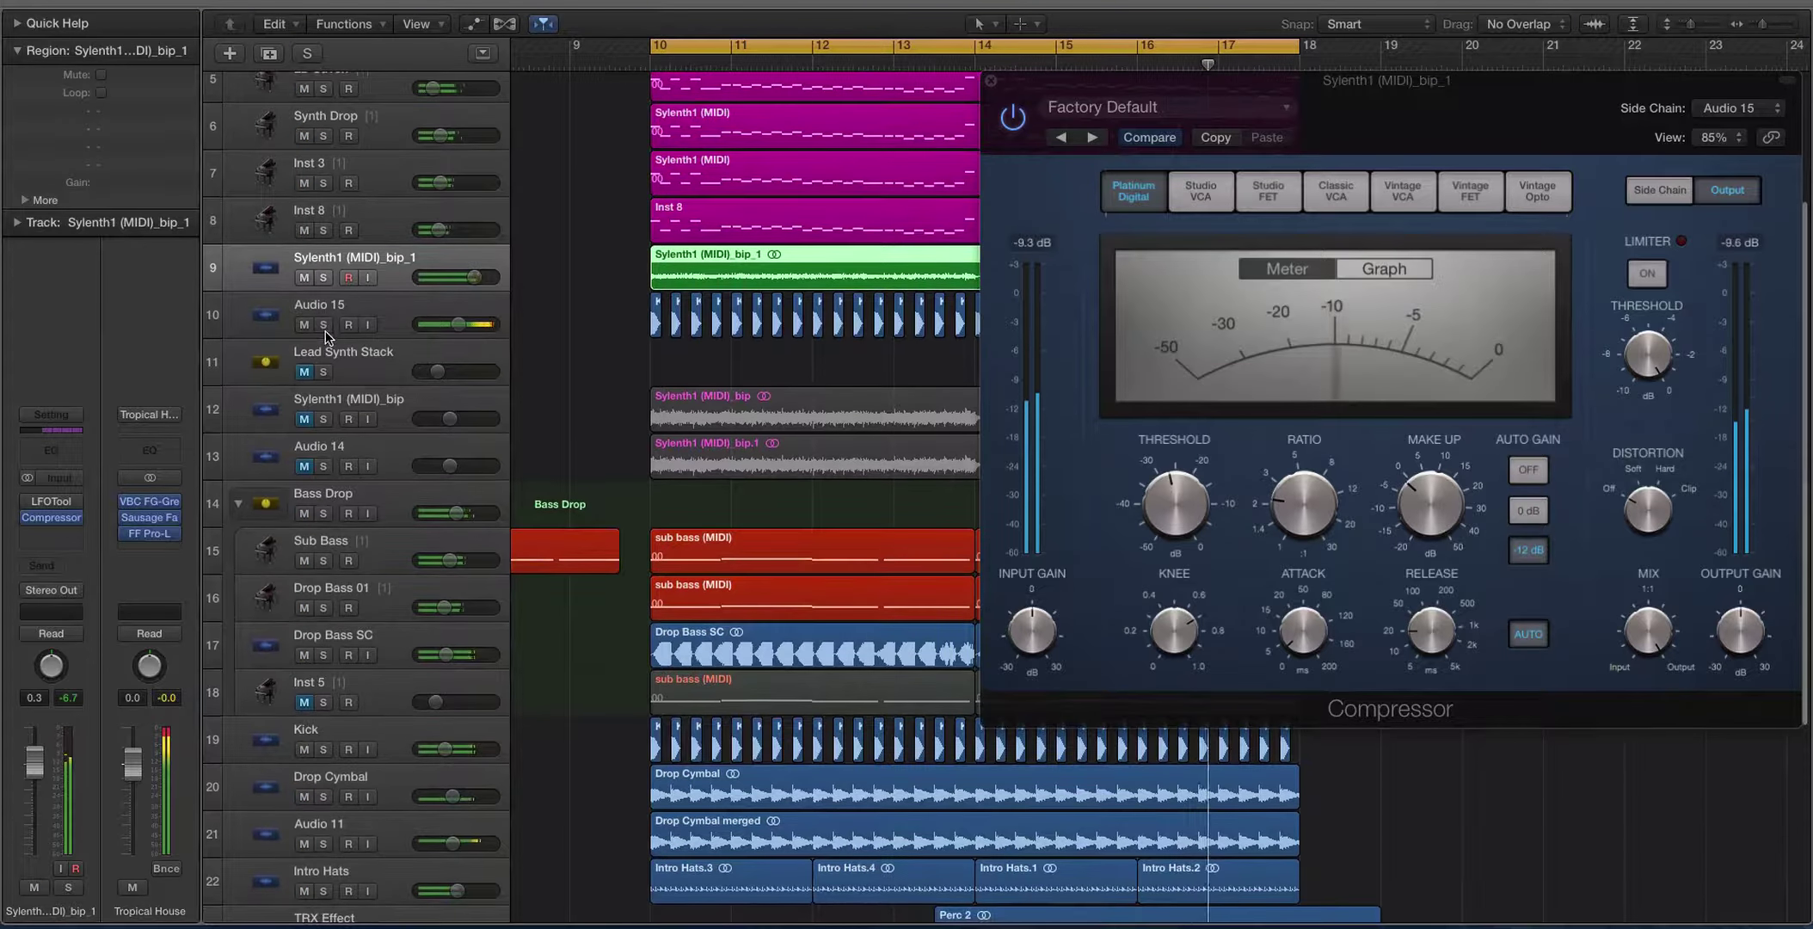
{"action": "left_click", "coordinate": [990, 82]}
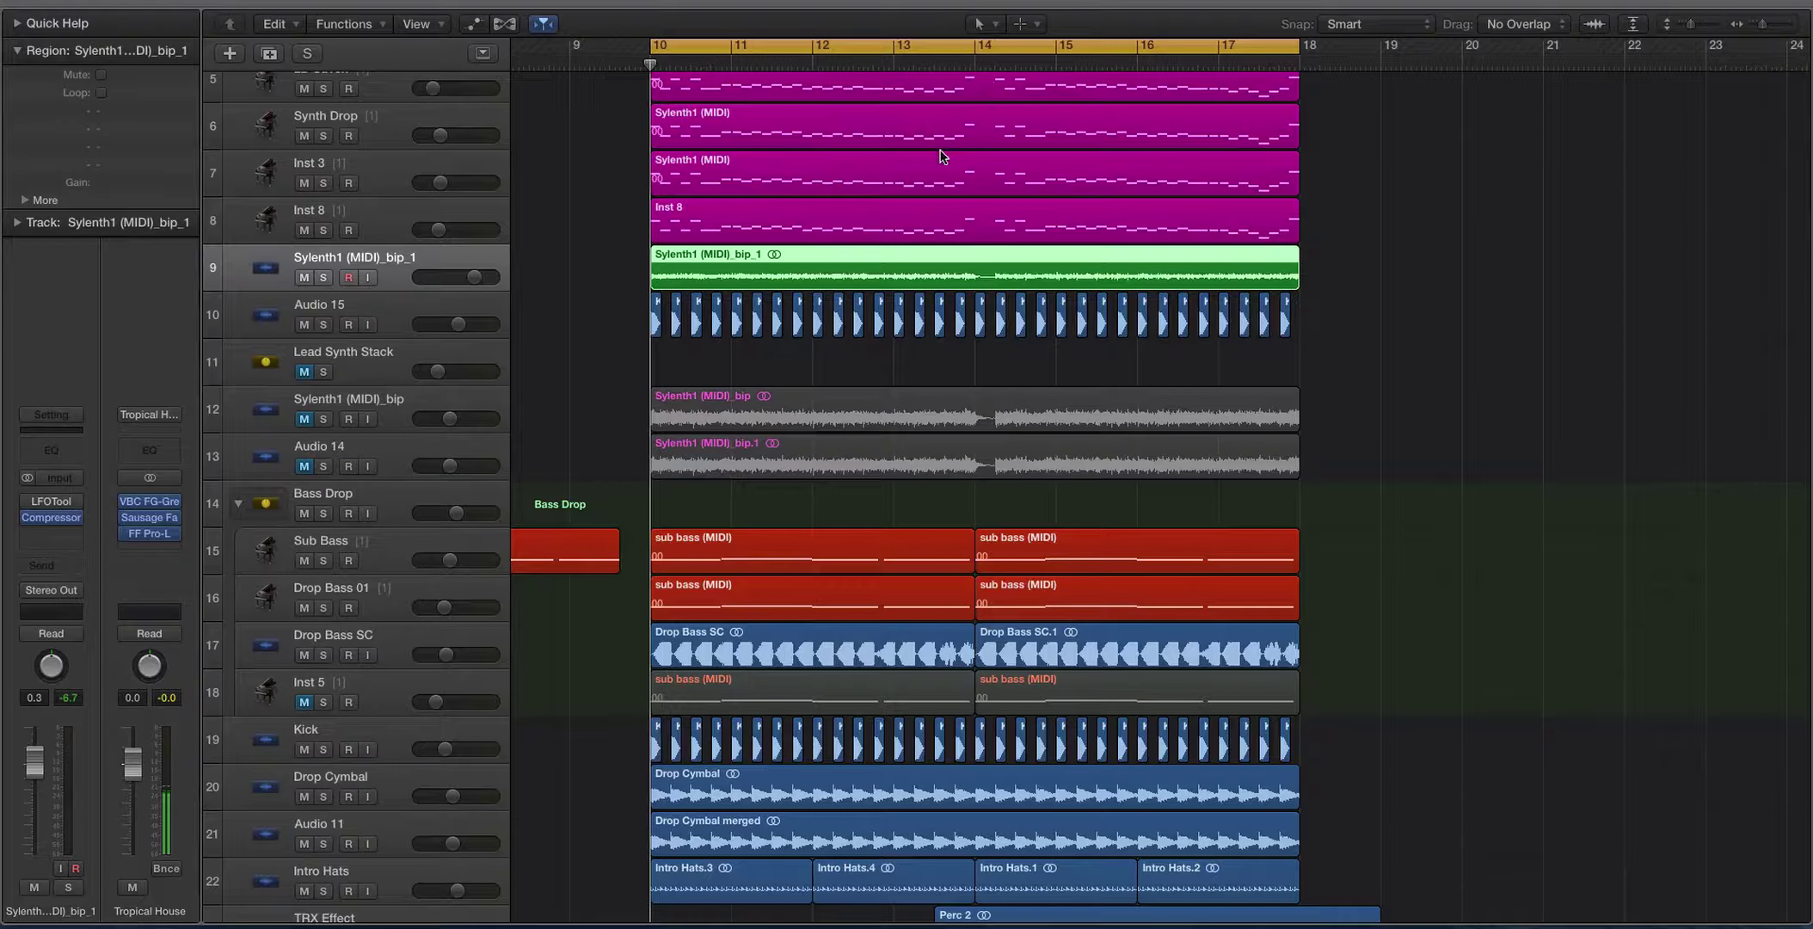
Mute the silent kick track, Audio 15, and play the drop with the track rows reduced in height.
{"action": "scroll", "coordinate": [851, 208], "scroll_direction": "up", "scroll_amount": 5}
{"action": "scroll", "coordinate": [851, 209], "scroll_direction": "down", "scroll_amount": 5}
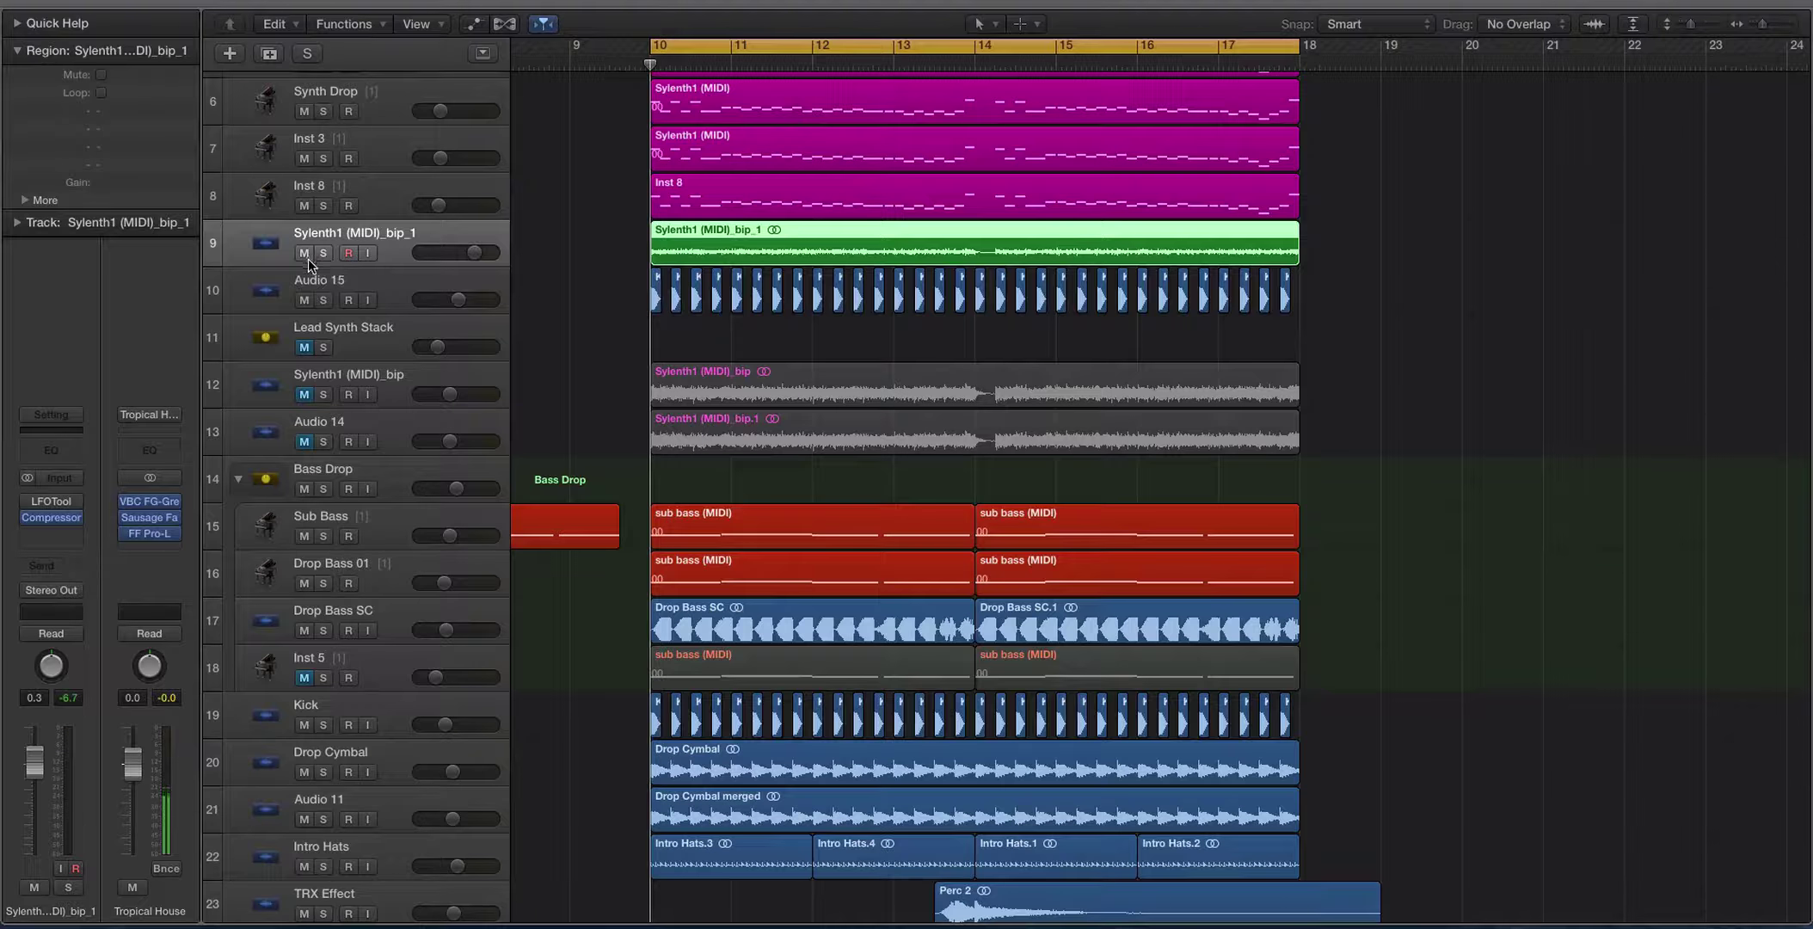
{"action": "left_click", "coordinate": [401, 284]}
{"action": "key", "text": "super+Up"}
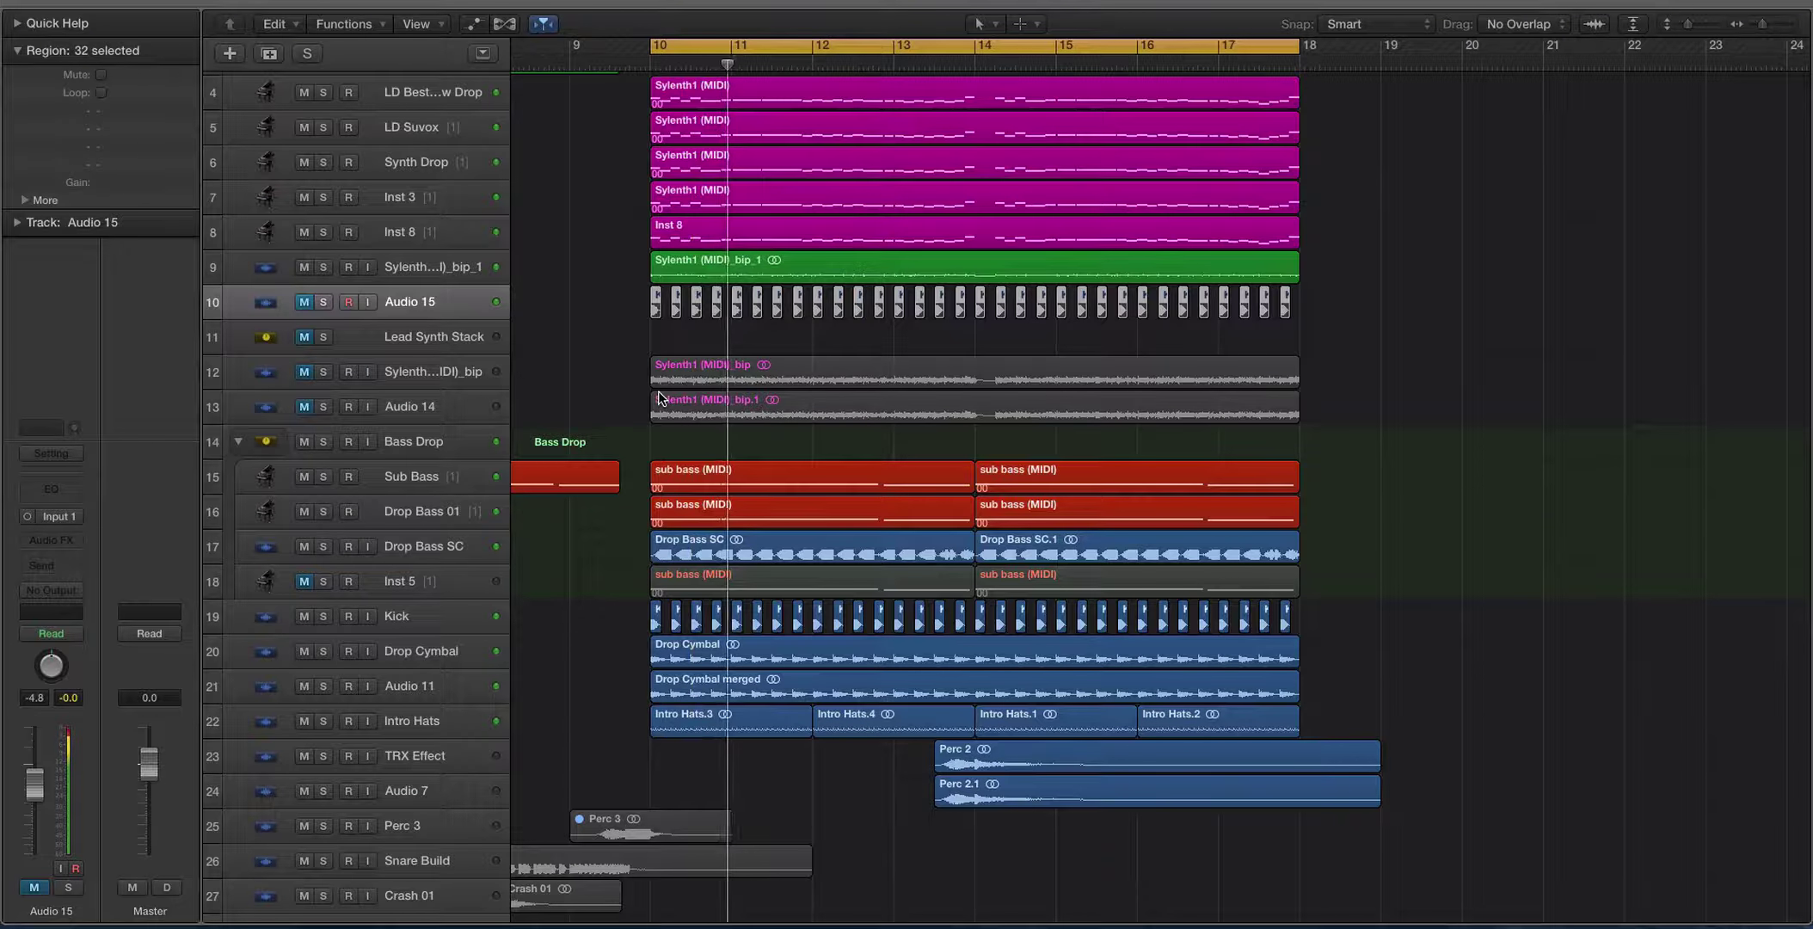
{"action": "scroll", "coordinate": [659, 391], "scroll_direction": "down", "scroll_amount": 2}
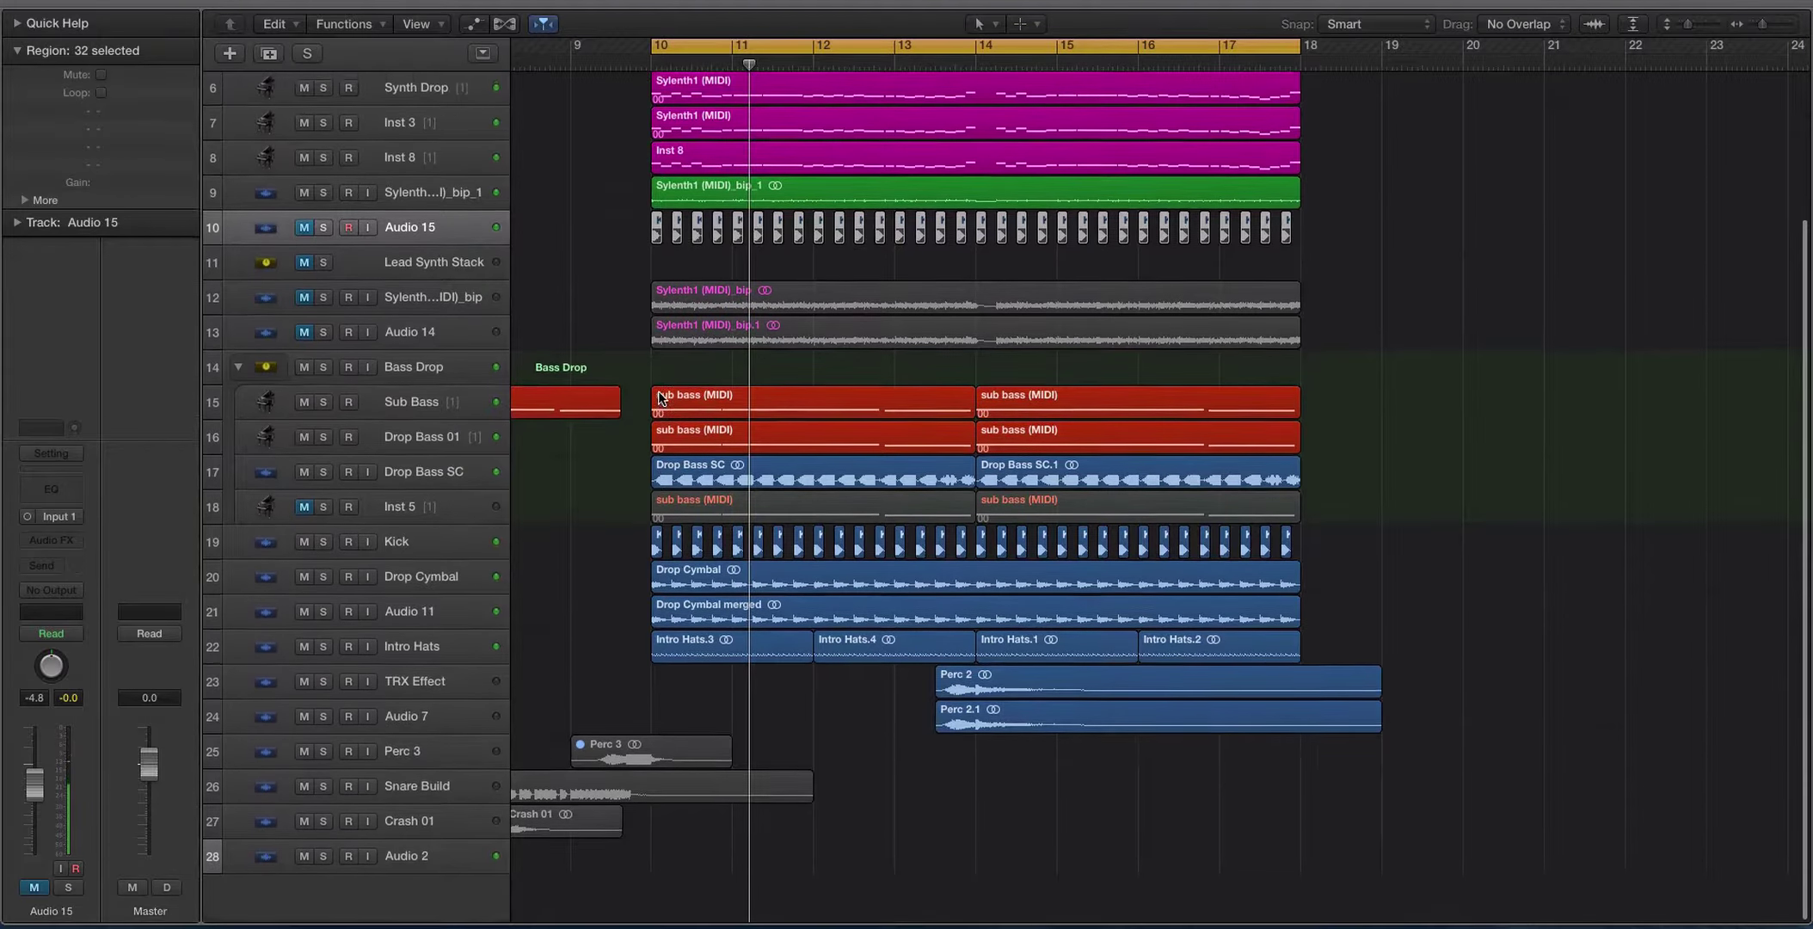
Solo the Intro Hats regions and insert LFOTool on the Intro Hats track.
{"action": "left_click", "coordinate": [416, 652]}
{"action": "key", "text": "ctrl+s"}
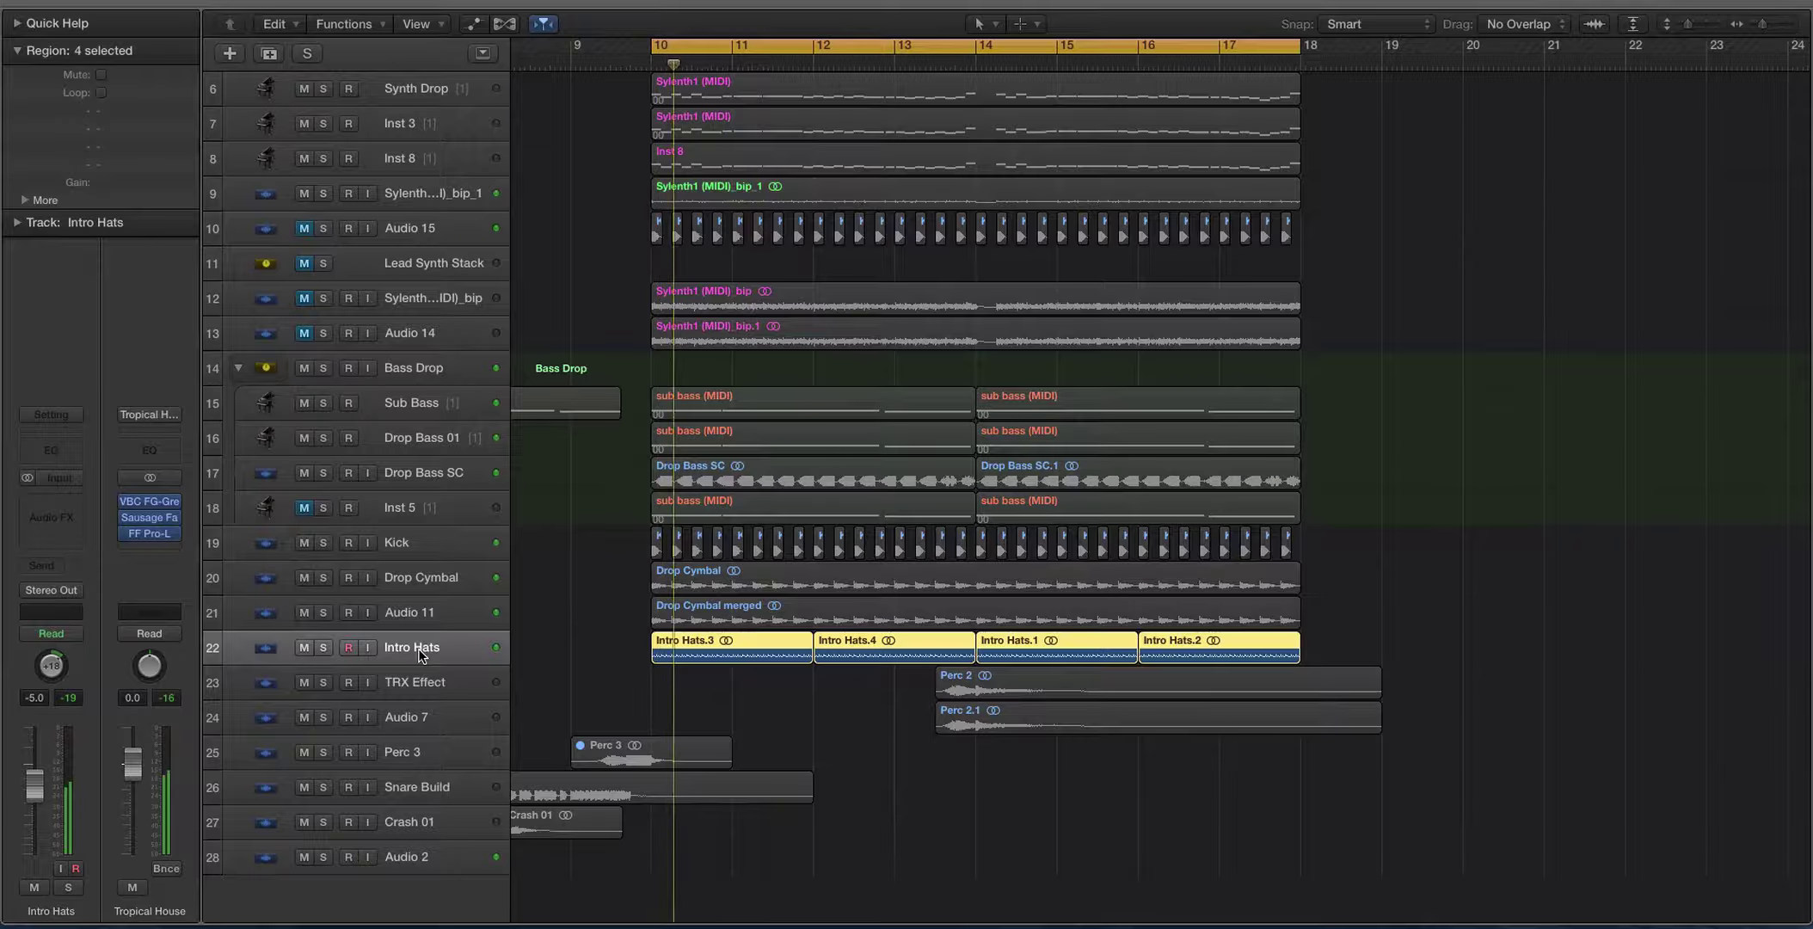
{"action": "left_click", "coordinate": [47, 507]}
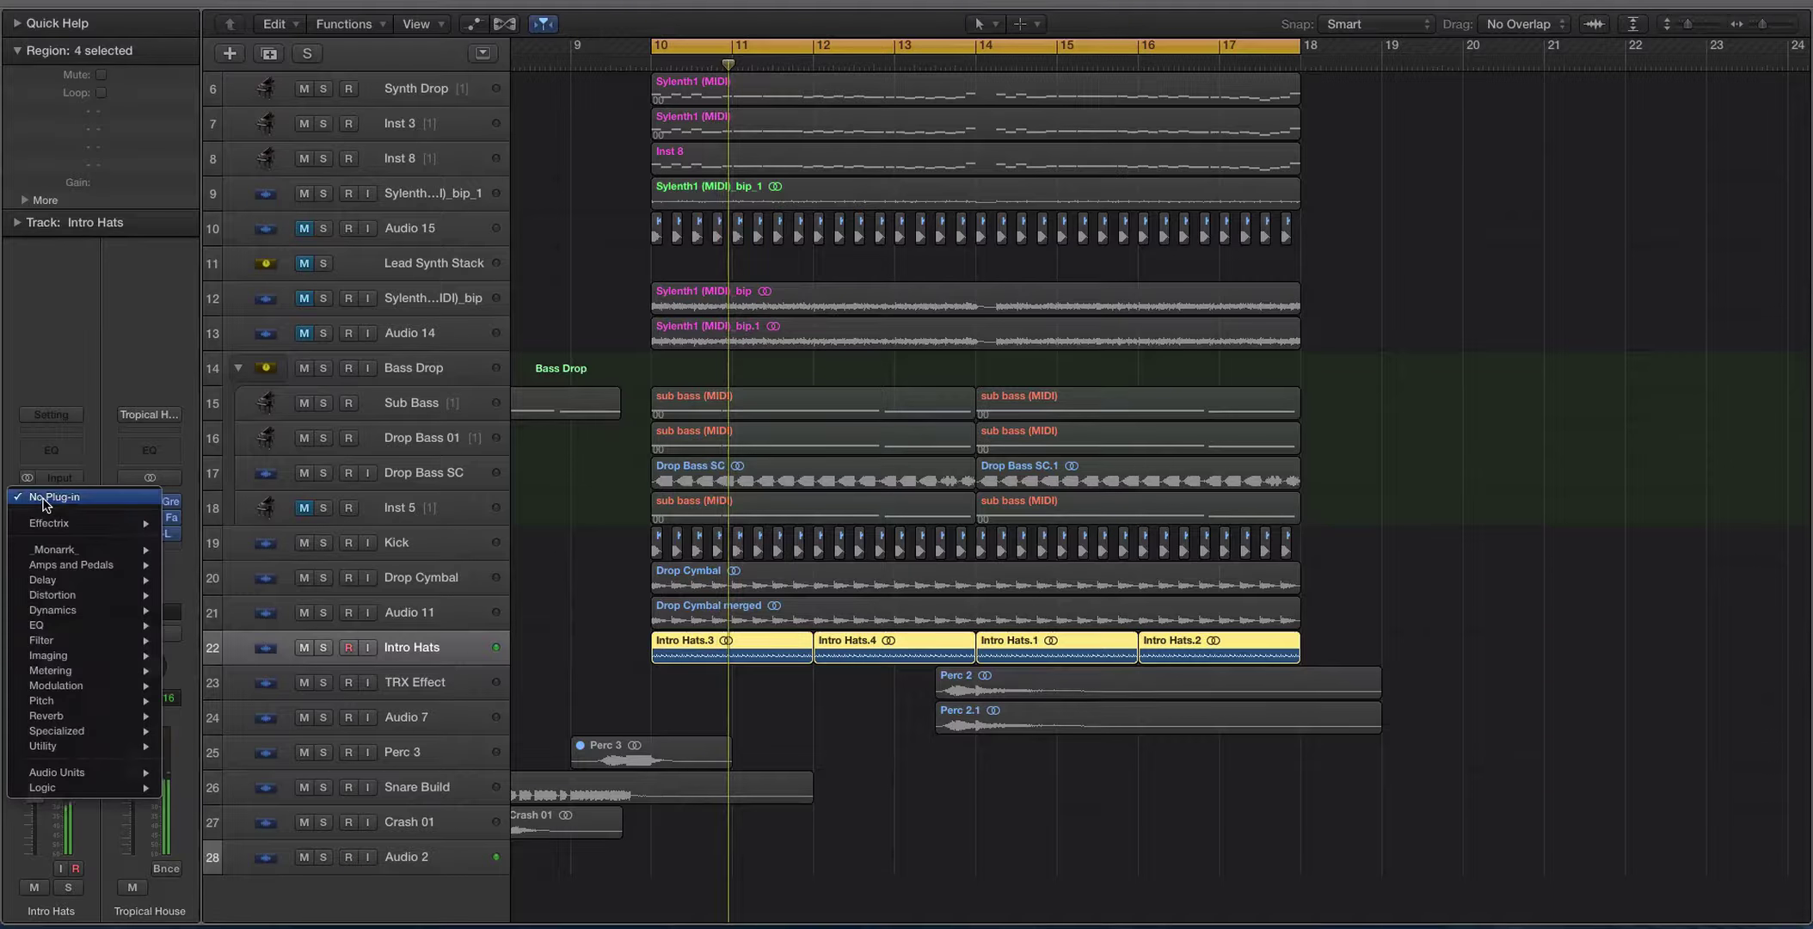
{"action": "mouse_move", "coordinate": [83, 553]}
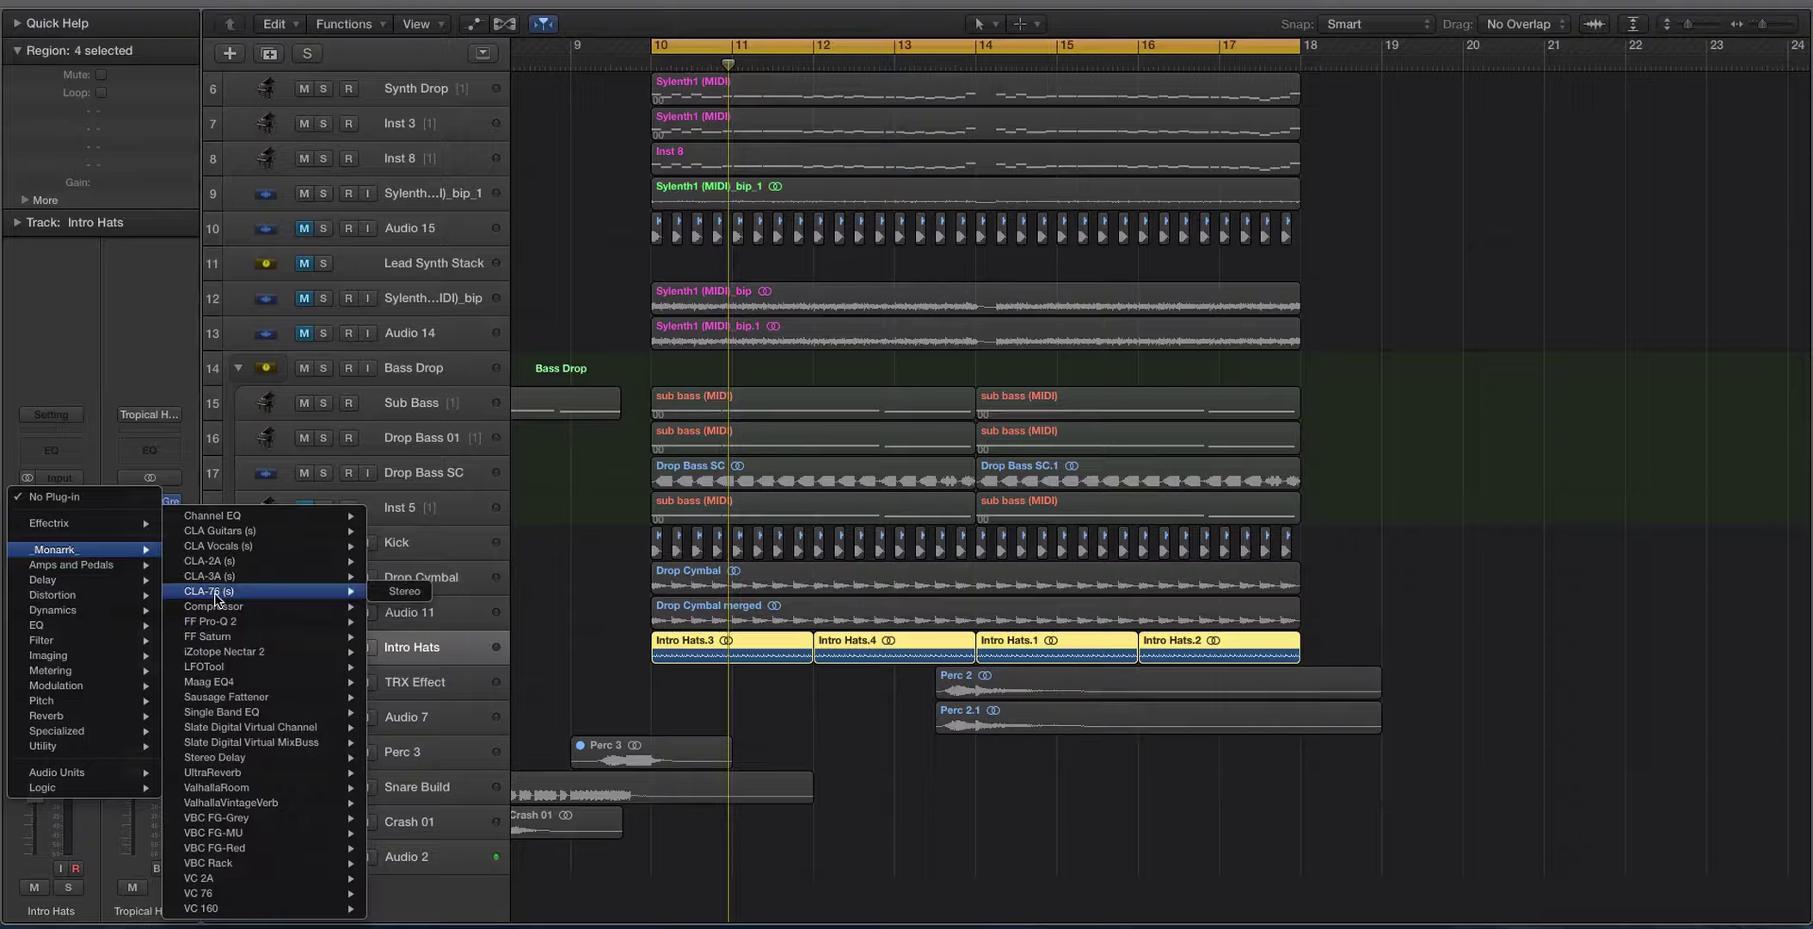
{"action": "mouse_move", "coordinate": [256, 612]}
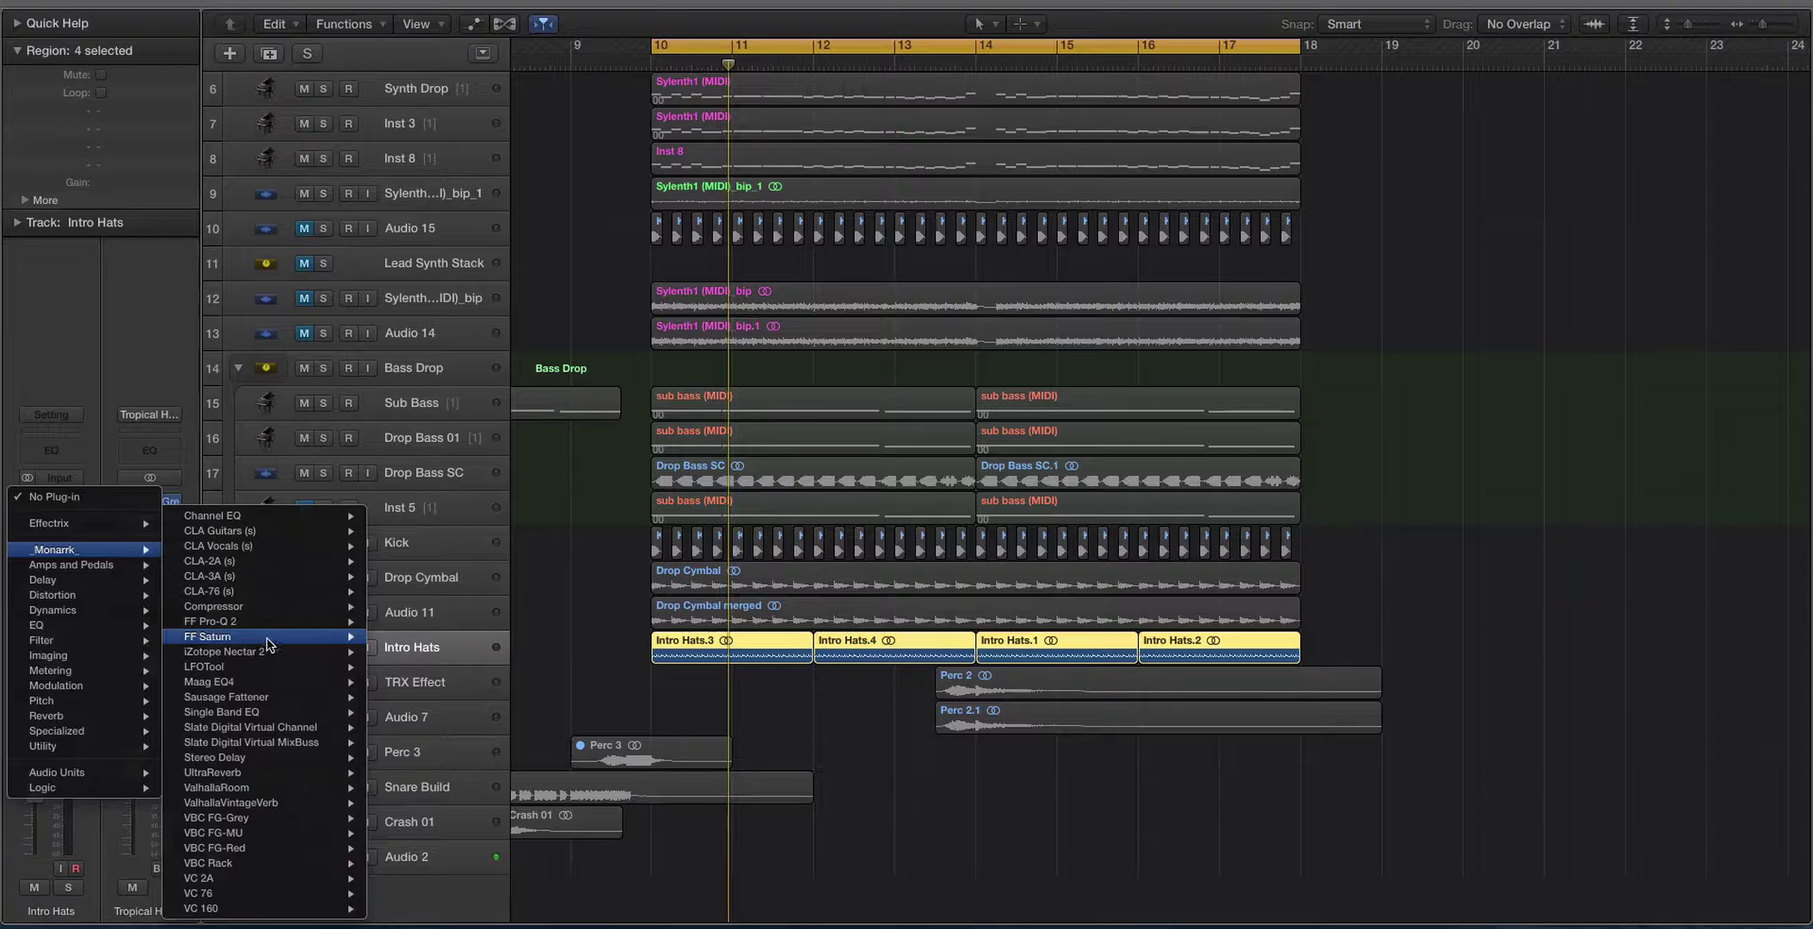
{"action": "left_click", "coordinate": [396, 667]}
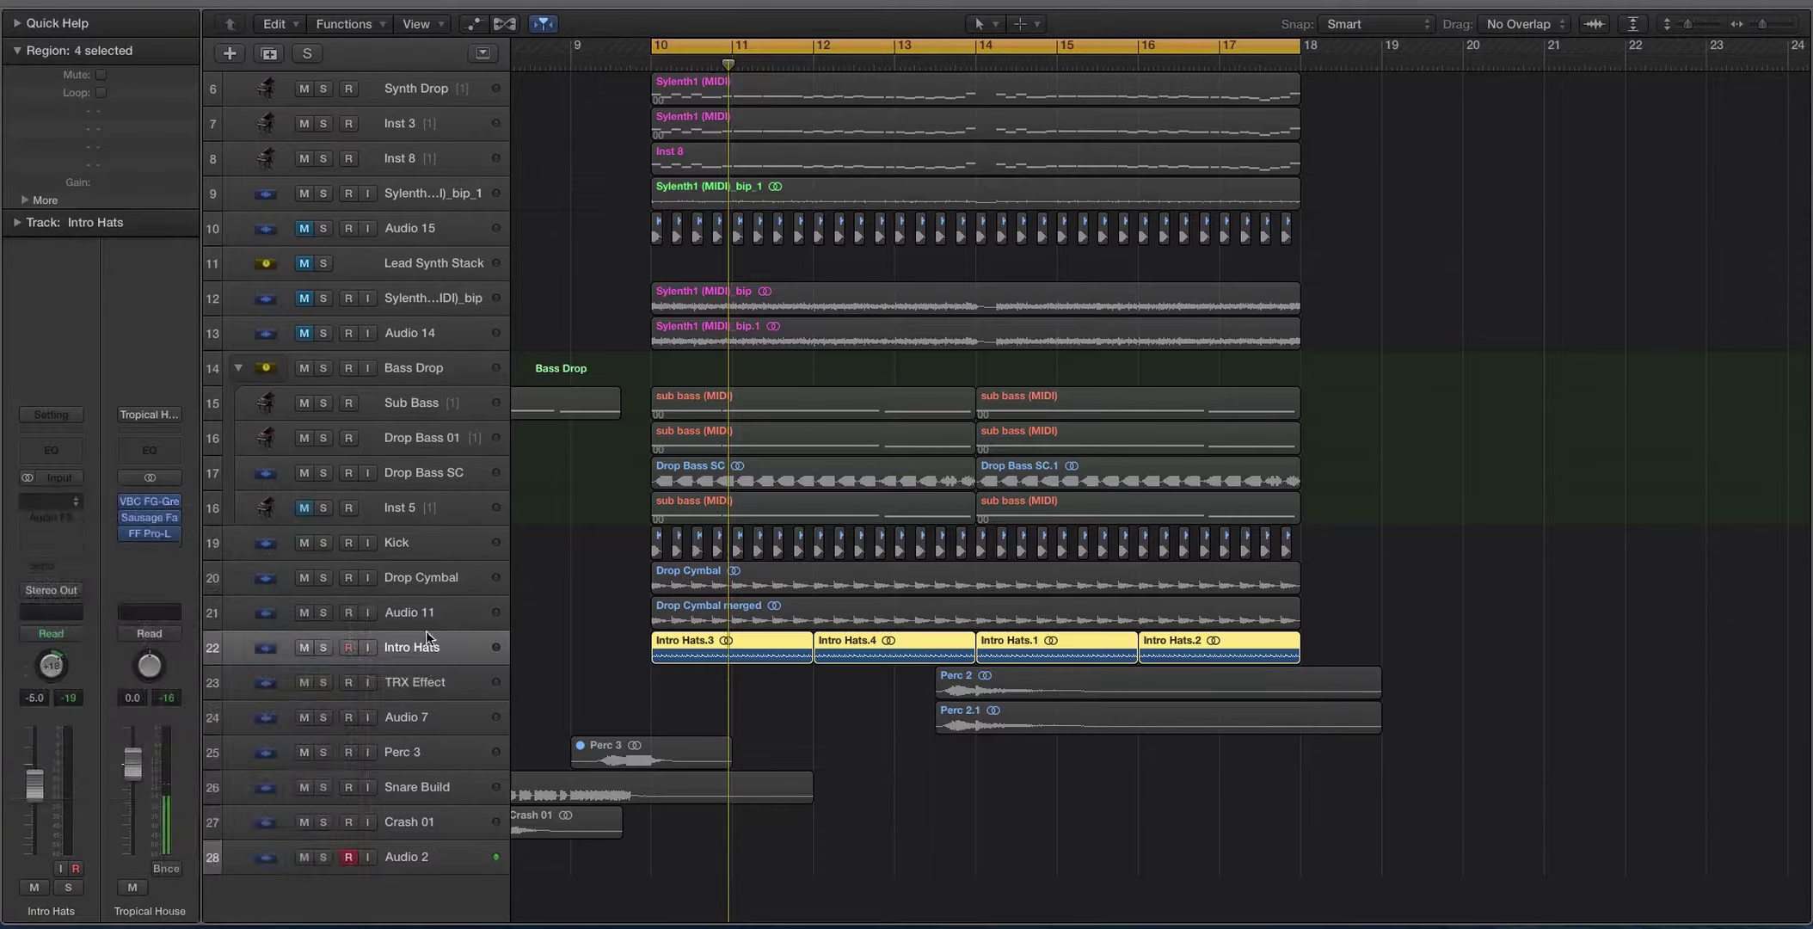
Load the Sidechain-1 preset in LFOTool on Intro Hats, play the soloed hats, and close the plug-in window.
{"action": "left_click_drag", "start_coordinate": [473, 26], "coordinate": [1234, 212]}
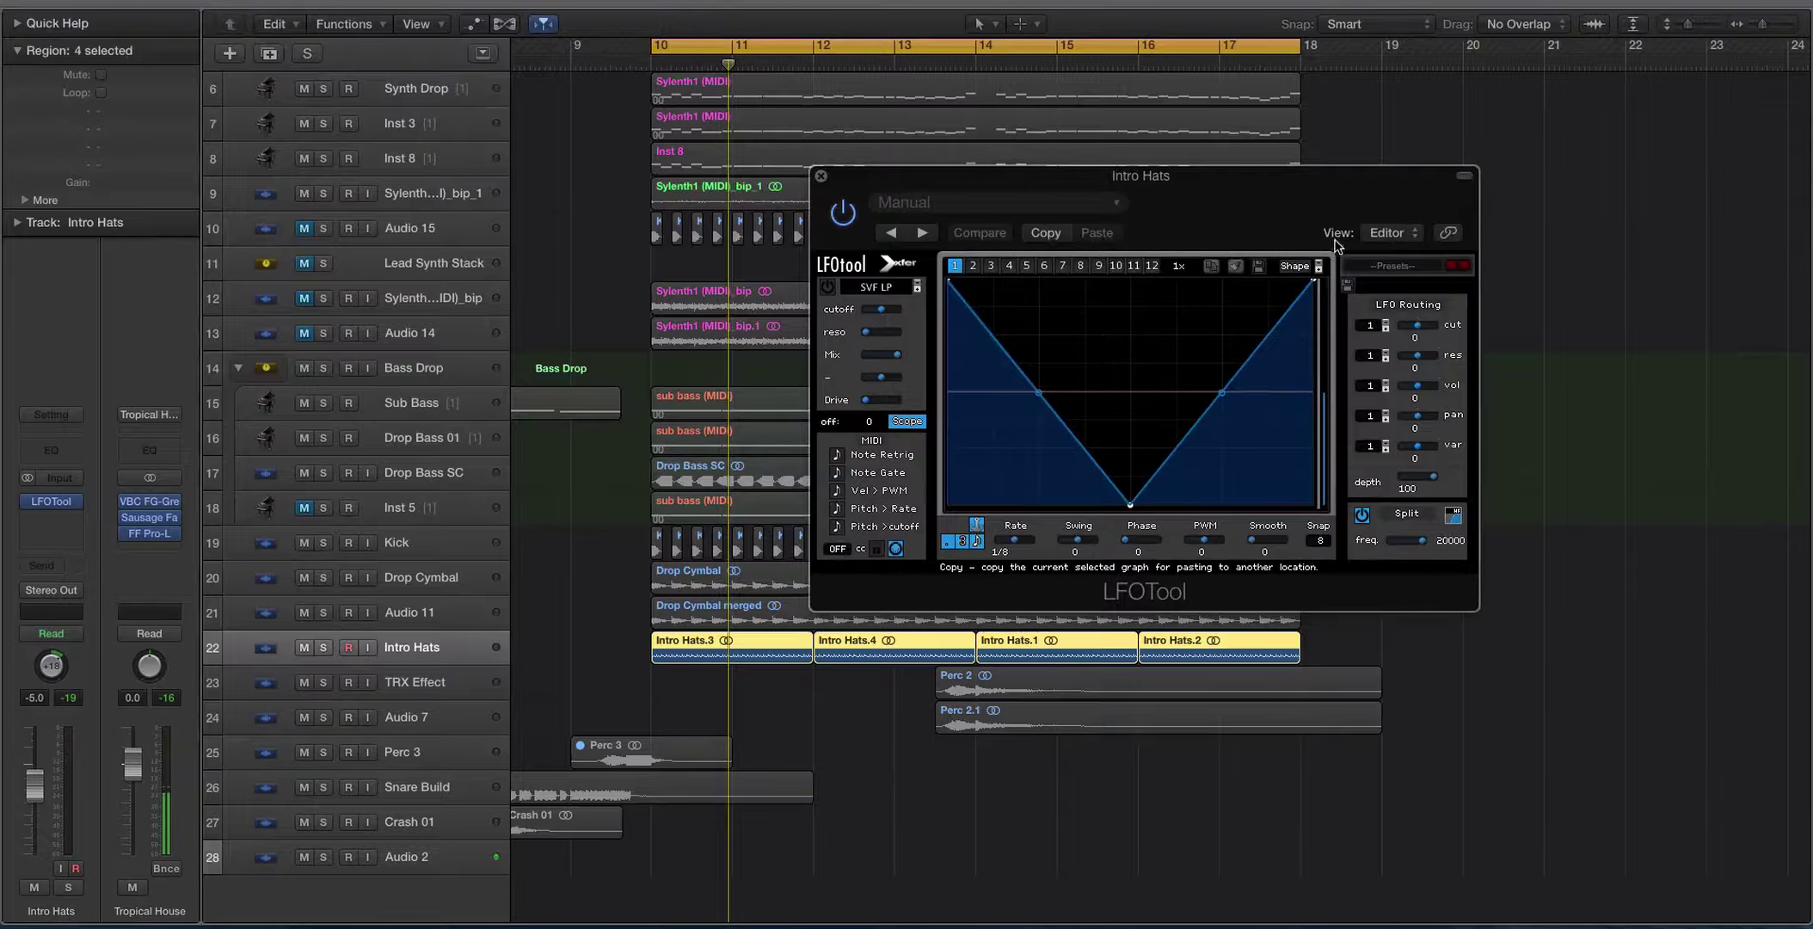
{"action": "left_click", "coordinate": [1393, 266]}
{"action": "mouse_move", "coordinate": [1426, 435]}
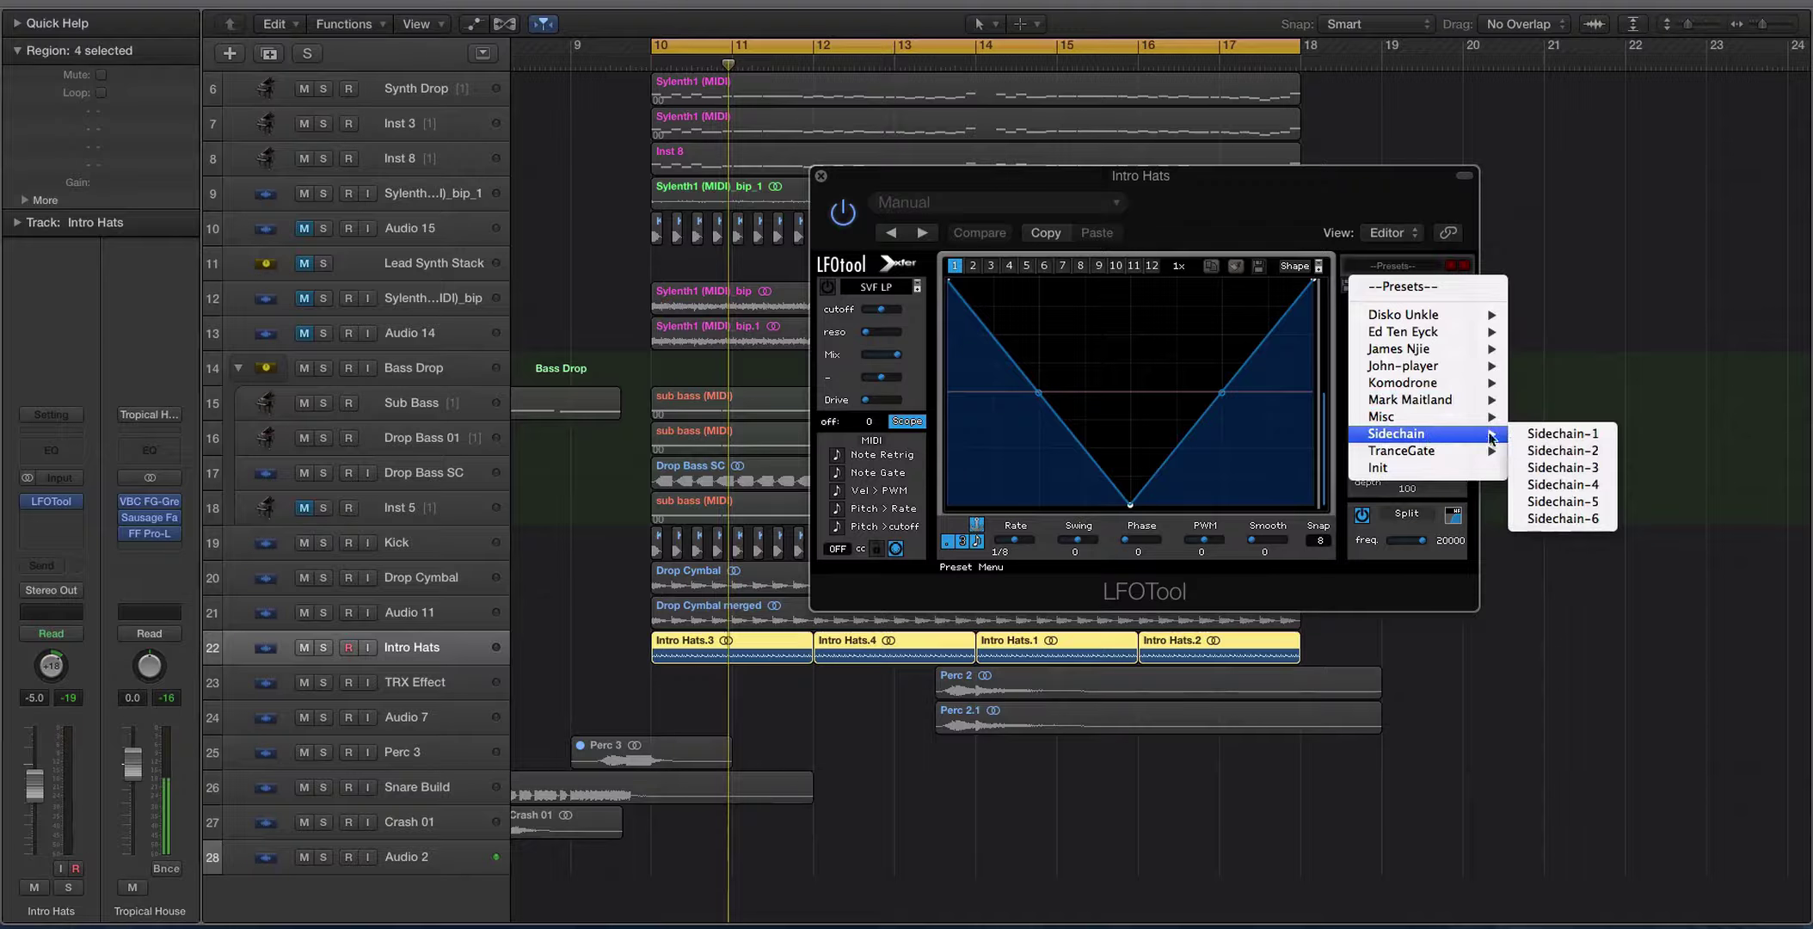
{"action": "left_click", "coordinate": [1545, 440]}
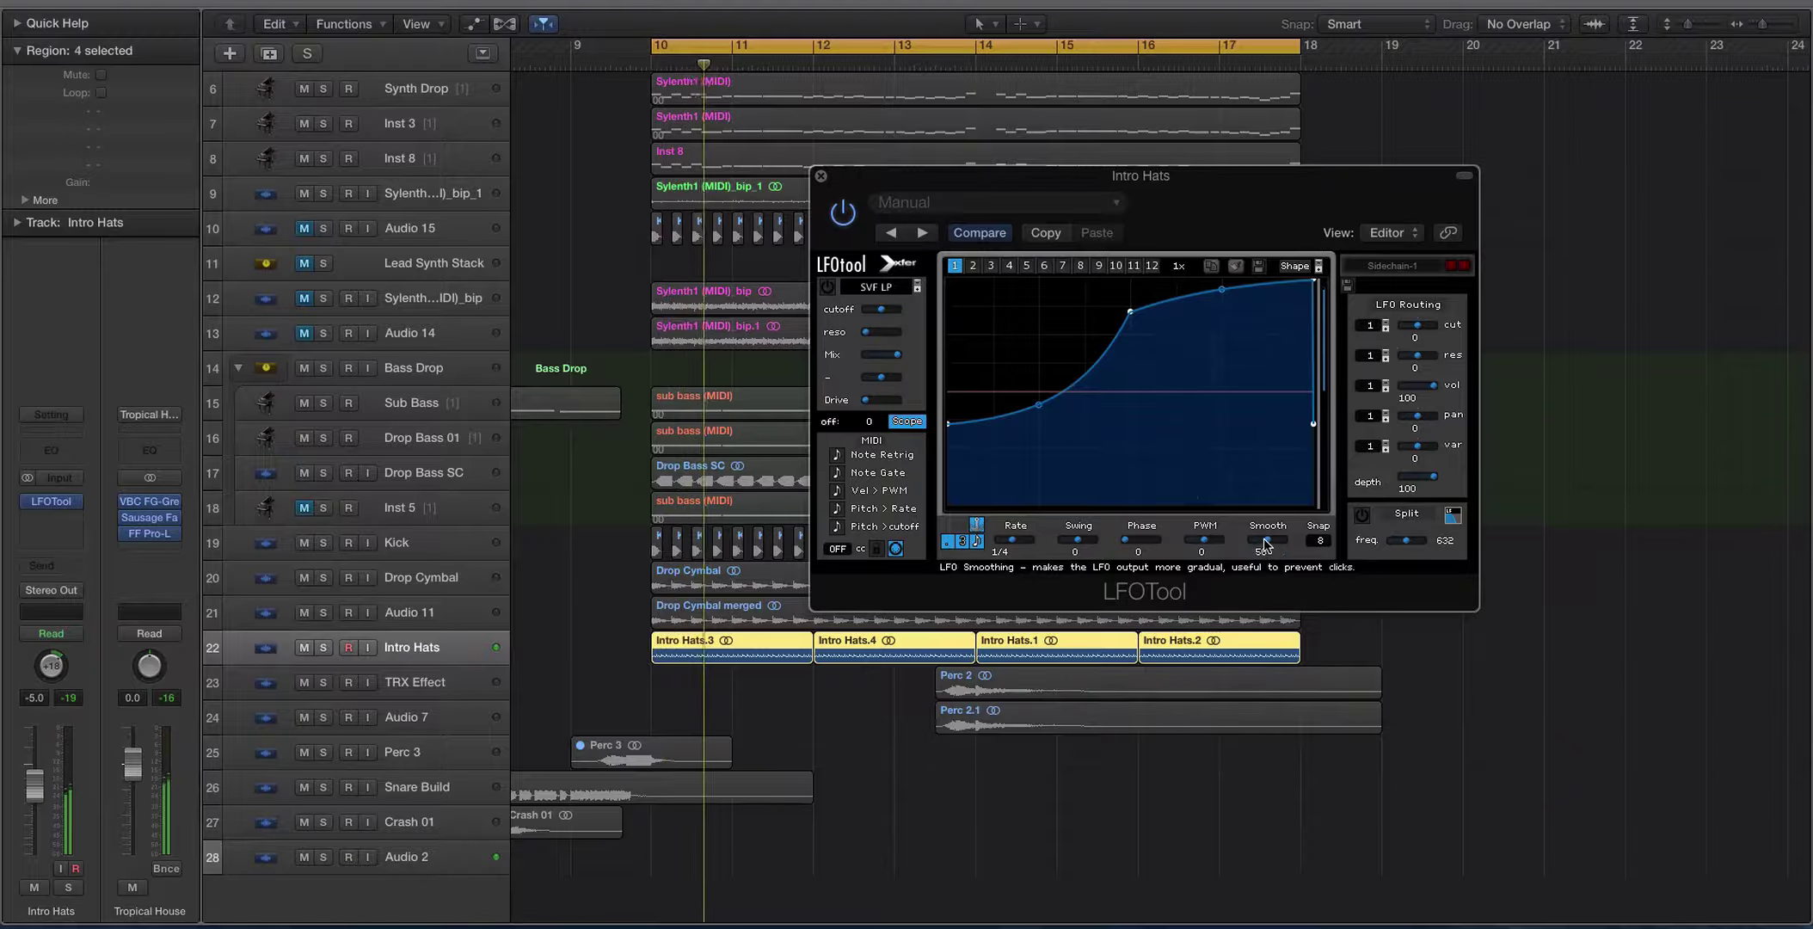
{"action": "left_click", "coordinate": [820, 175]}
Audition the Drop Cymbal track and its merged layer on Audio 11 in solo, then return to the full mix.
{"action": "left_click", "coordinate": [403, 589]}
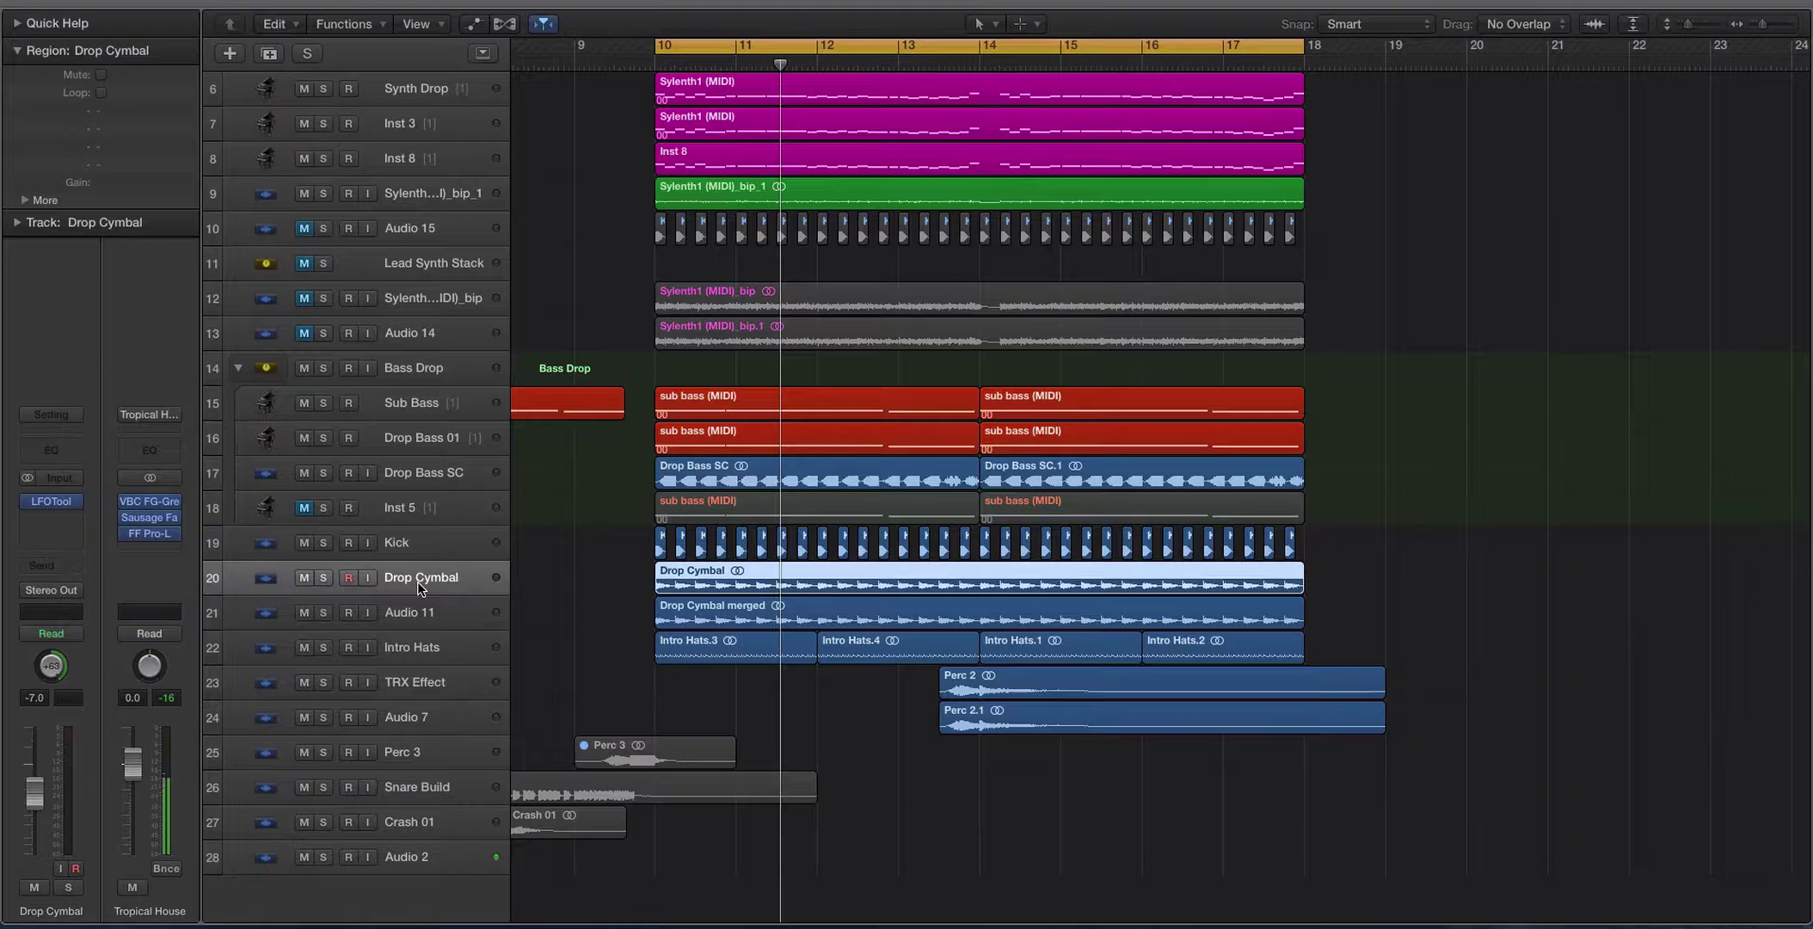
{"action": "key", "text": "ctrl+s"}
{"action": "key", "text": "space"}
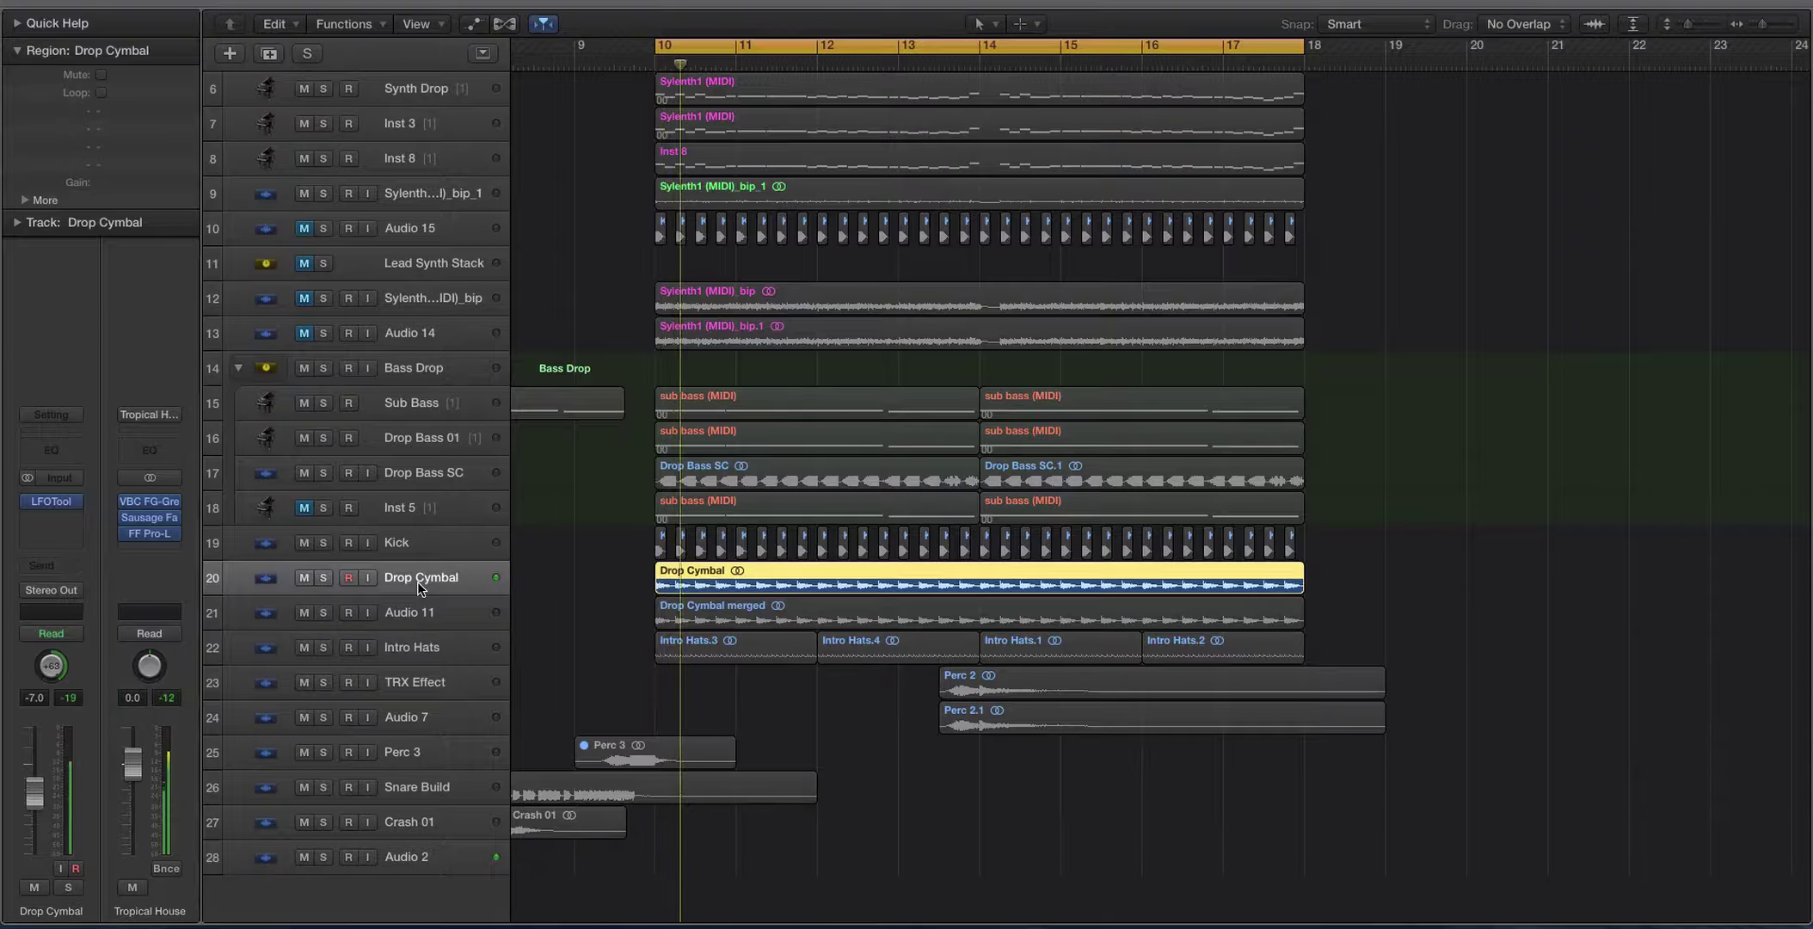
{"action": "left_click", "coordinate": [448, 619]}
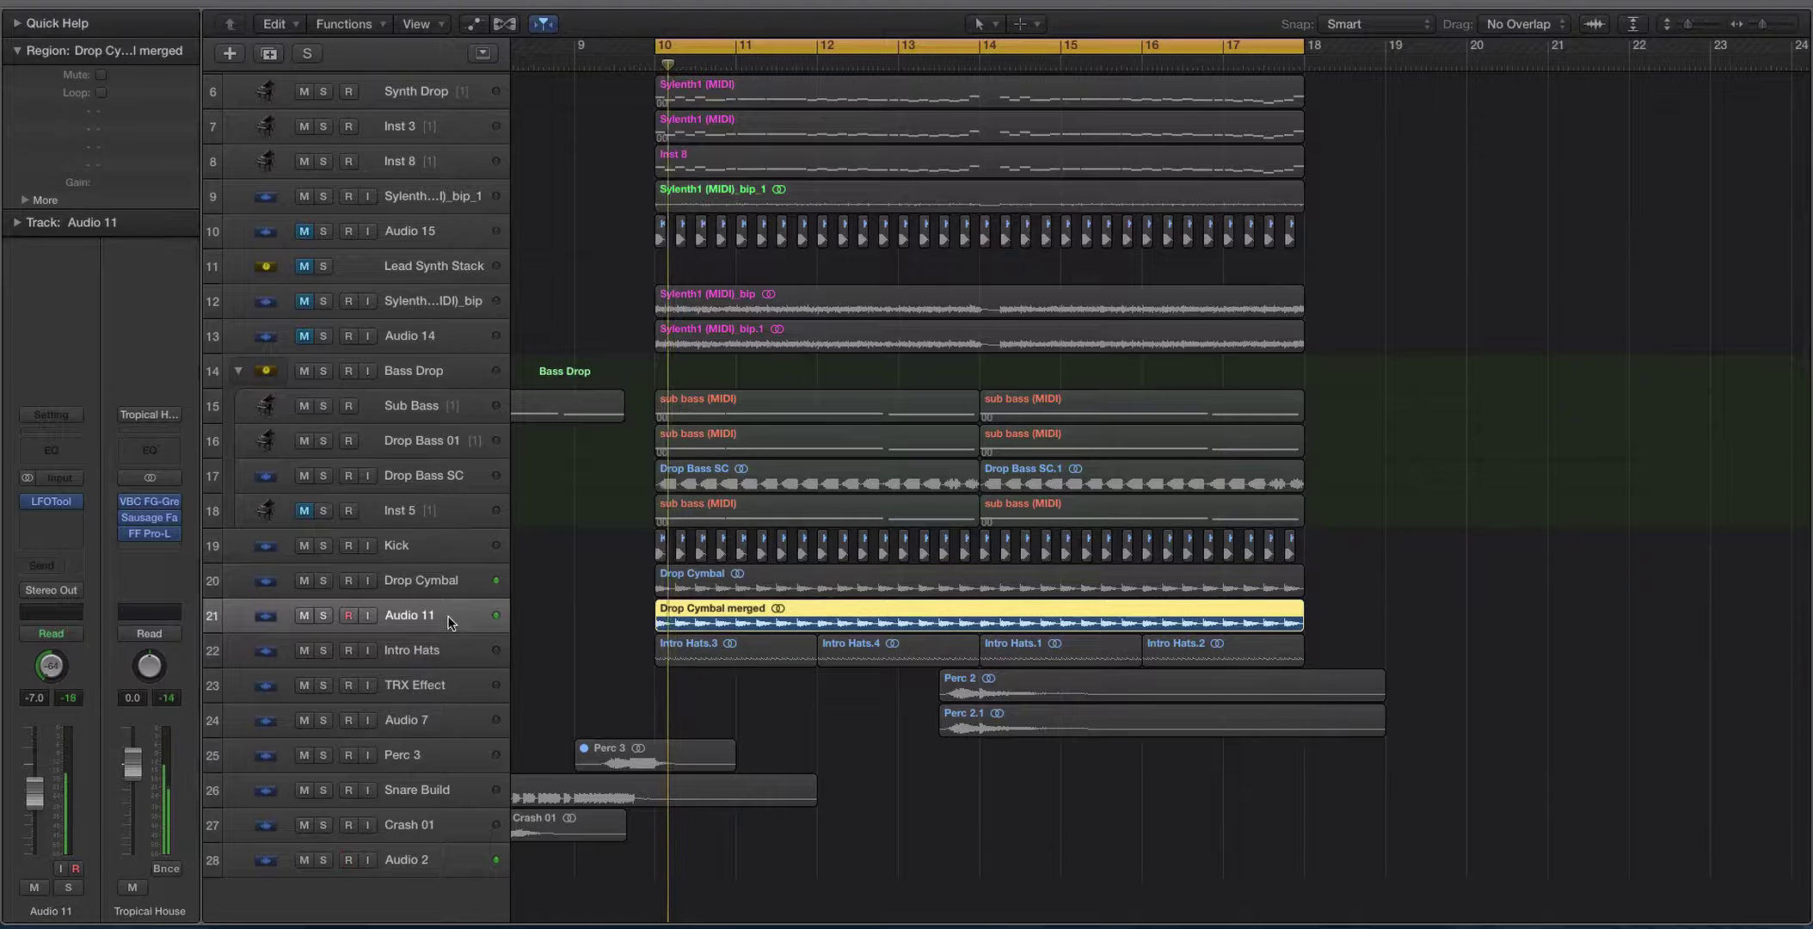
{"action": "key", "text": "ctrl+s"}
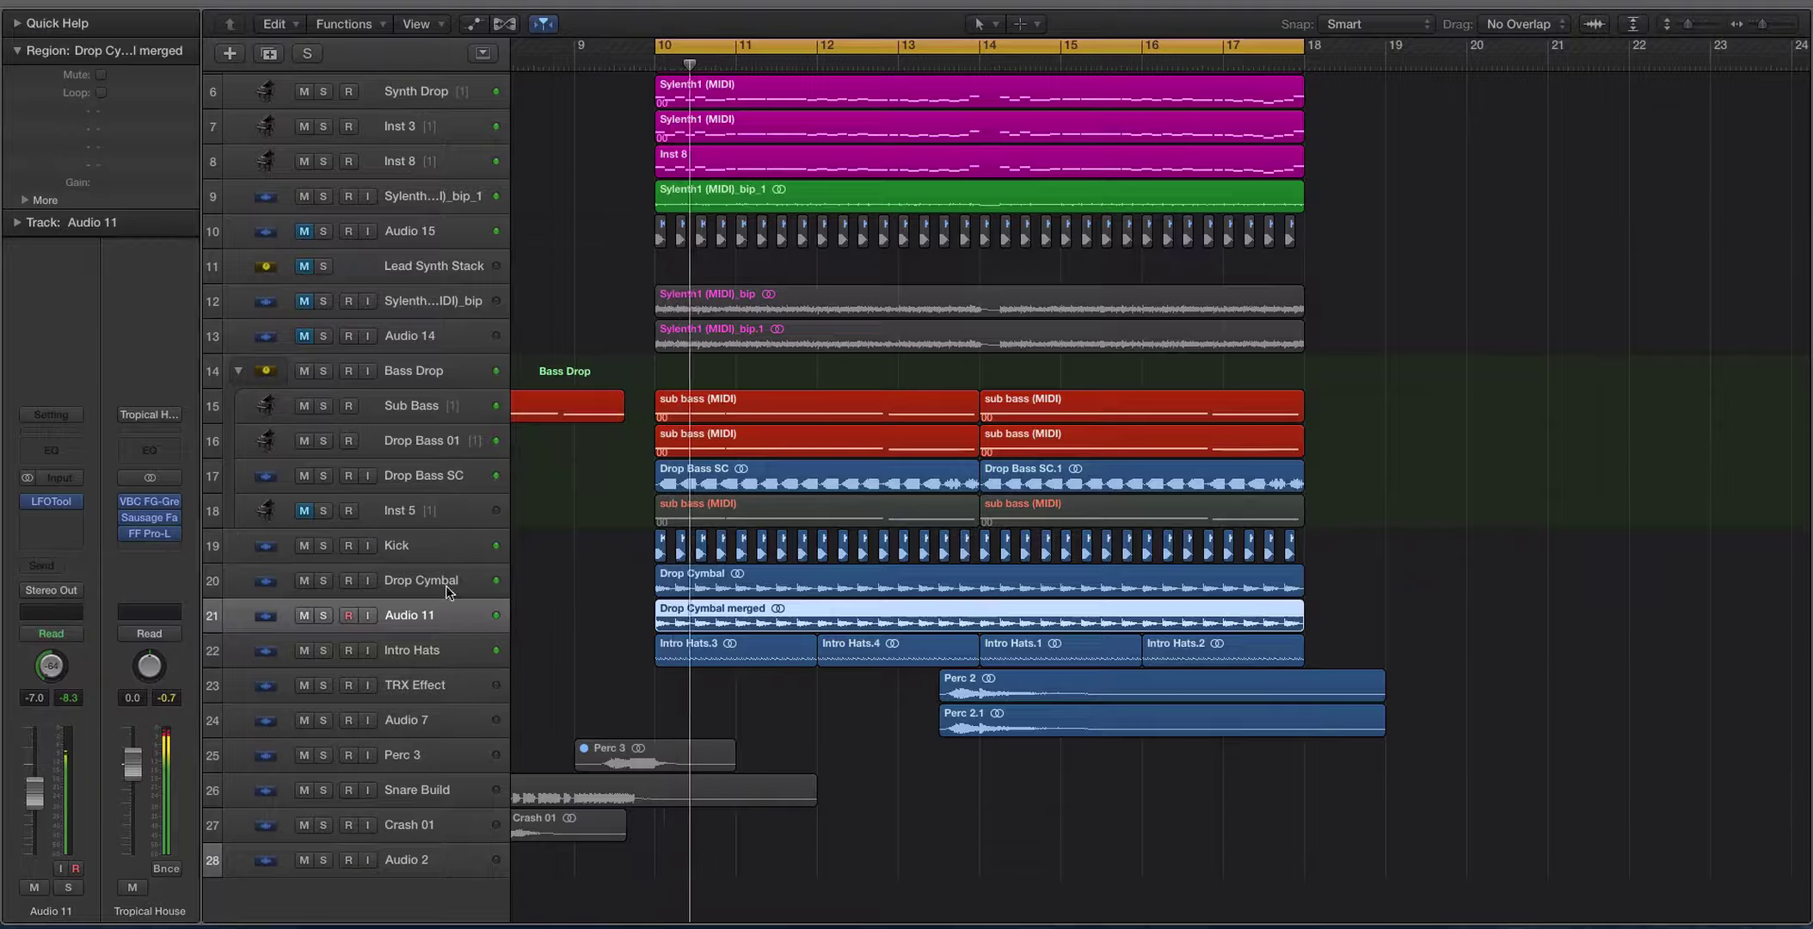
Set the Intro Hats volume to -3.8 dB during playback, then review the Audio 11 and Drop Cymbal channel strips.
{"action": "left_click", "coordinate": [475, 647]}
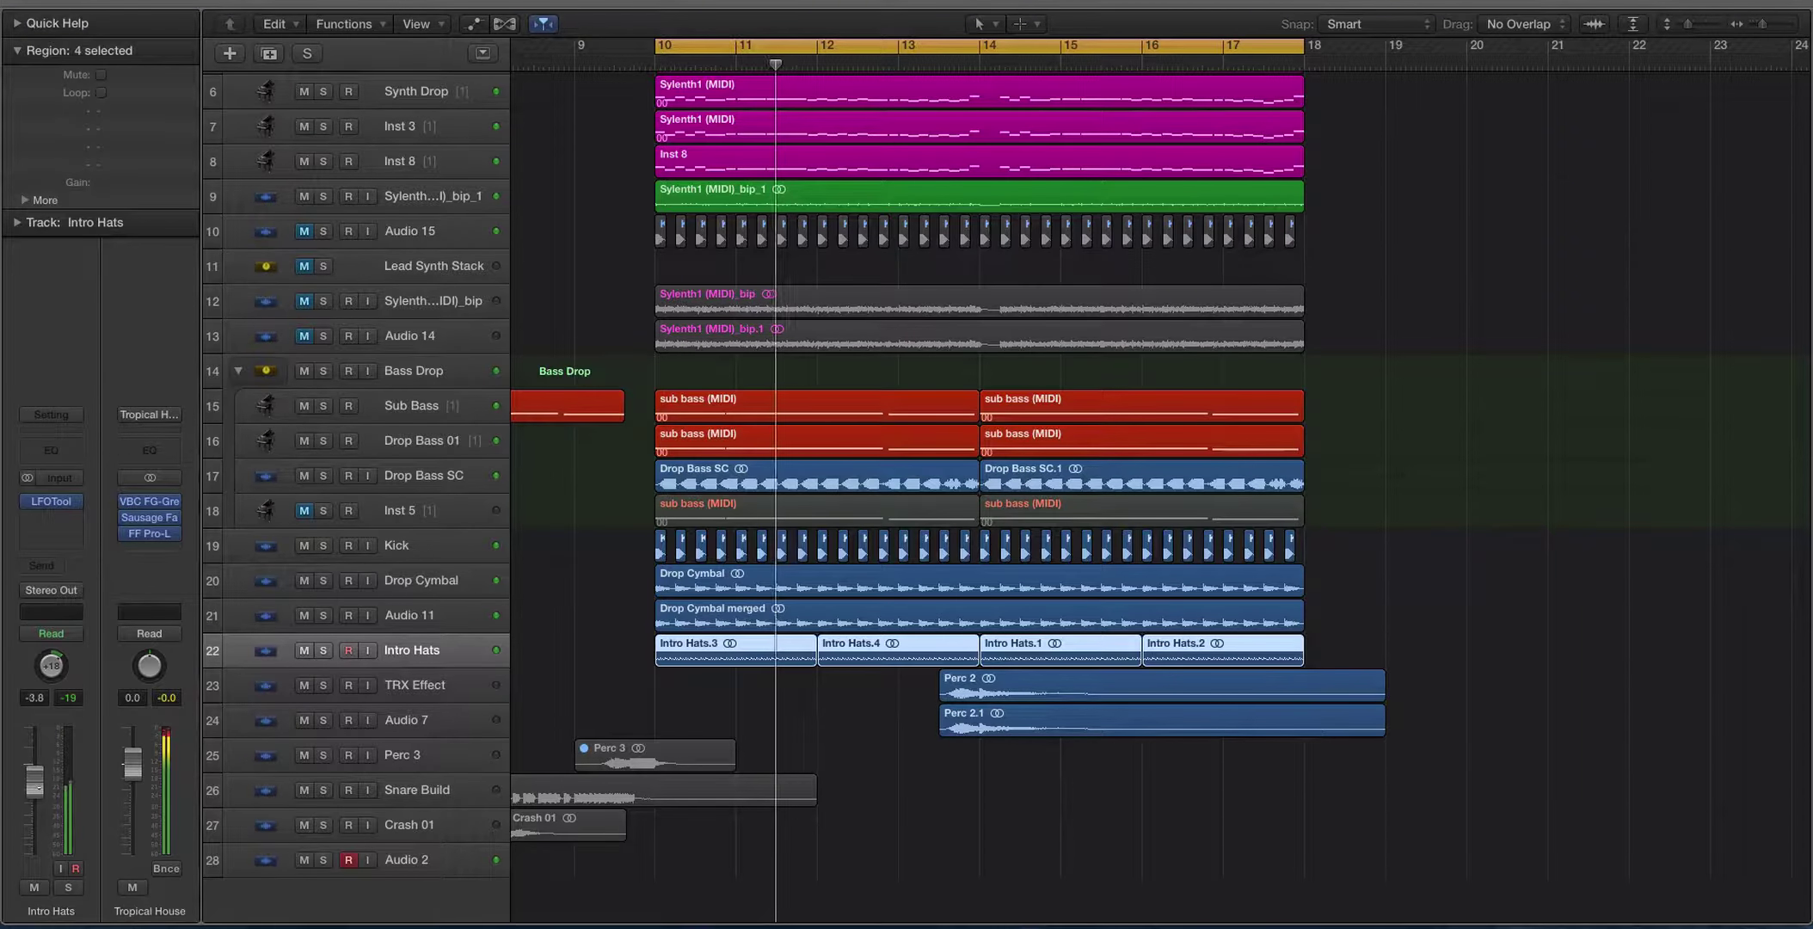
{"action": "left_click", "coordinate": [422, 615]}
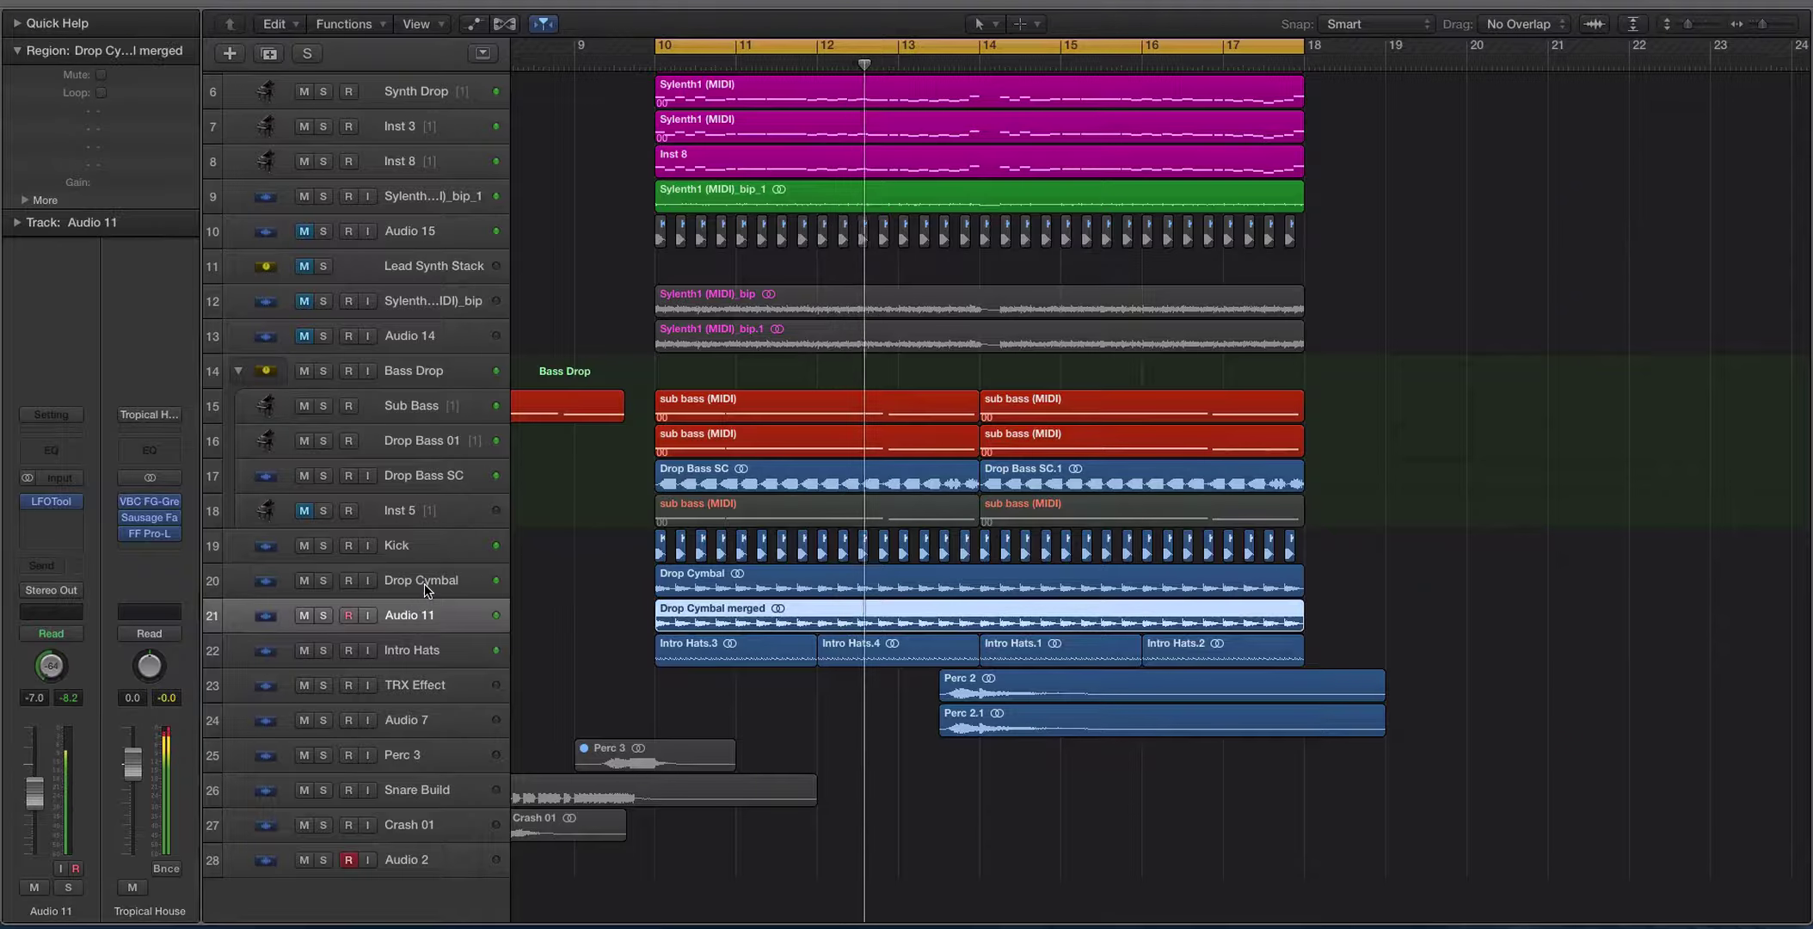
{"action": "left_click", "coordinate": [423, 582]}
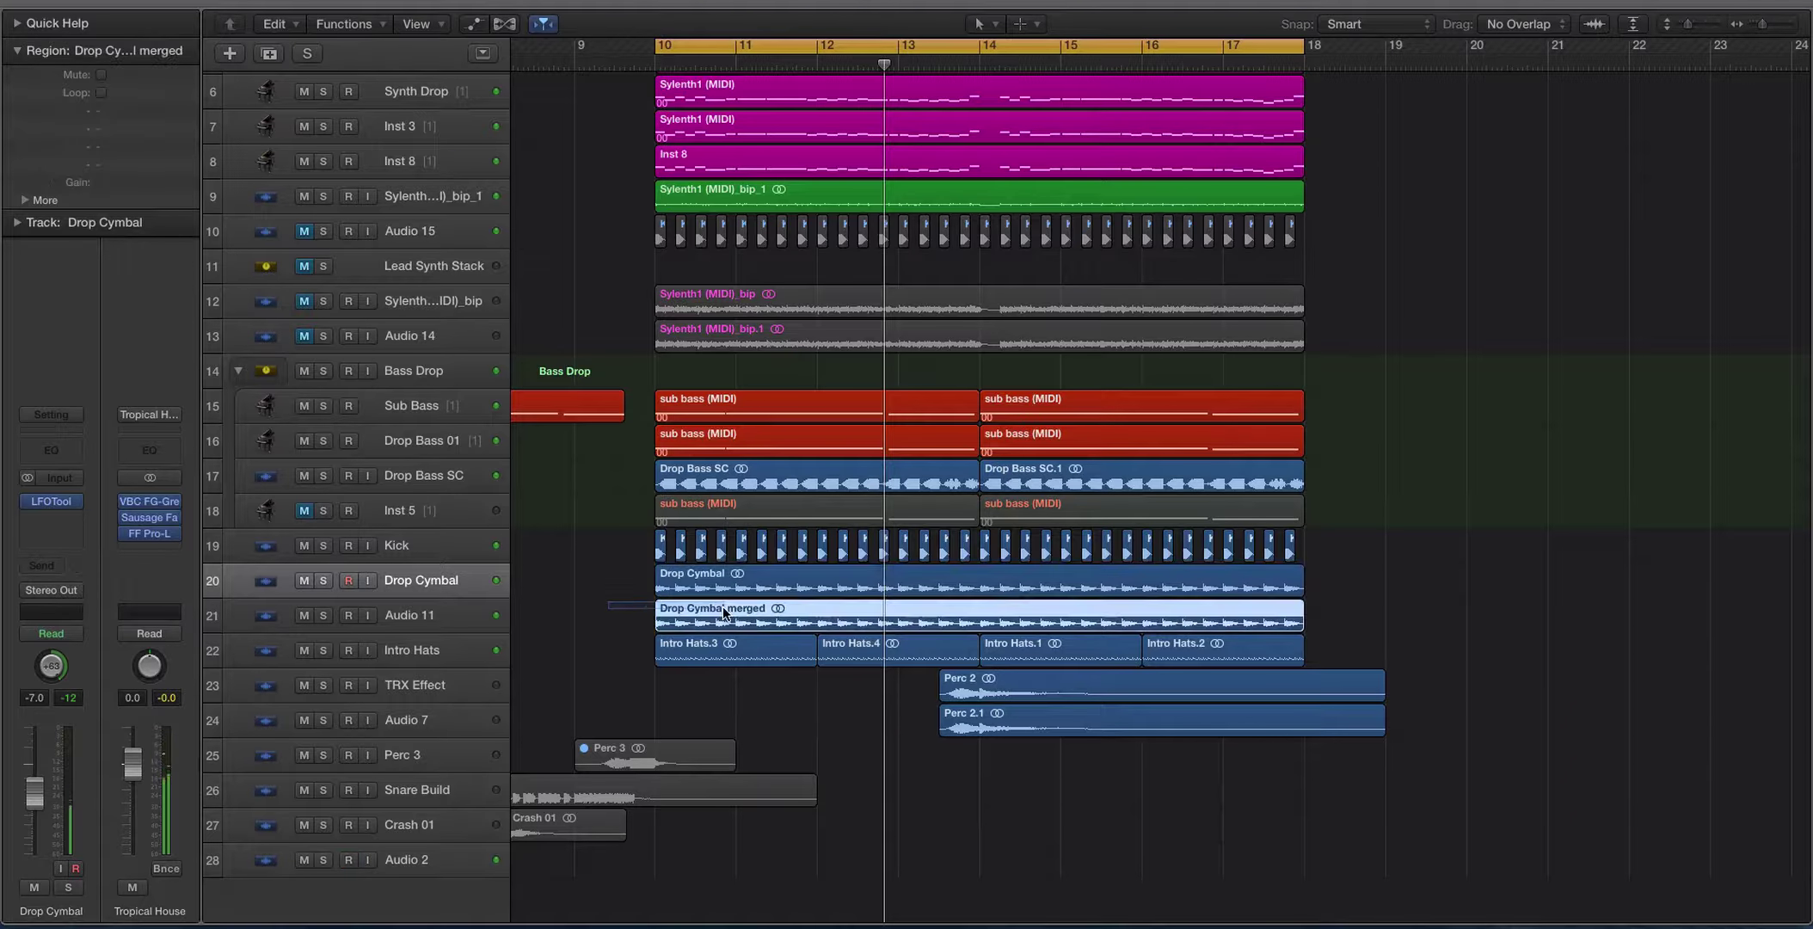
Highlight the Drop Cymbal and Drop Cymbal merged regions together, enlarge the track rows, and select the Audio 11 track.
{"action": "left_click_drag", "start_coordinate": [637, 583], "coordinate": [682, 610]}
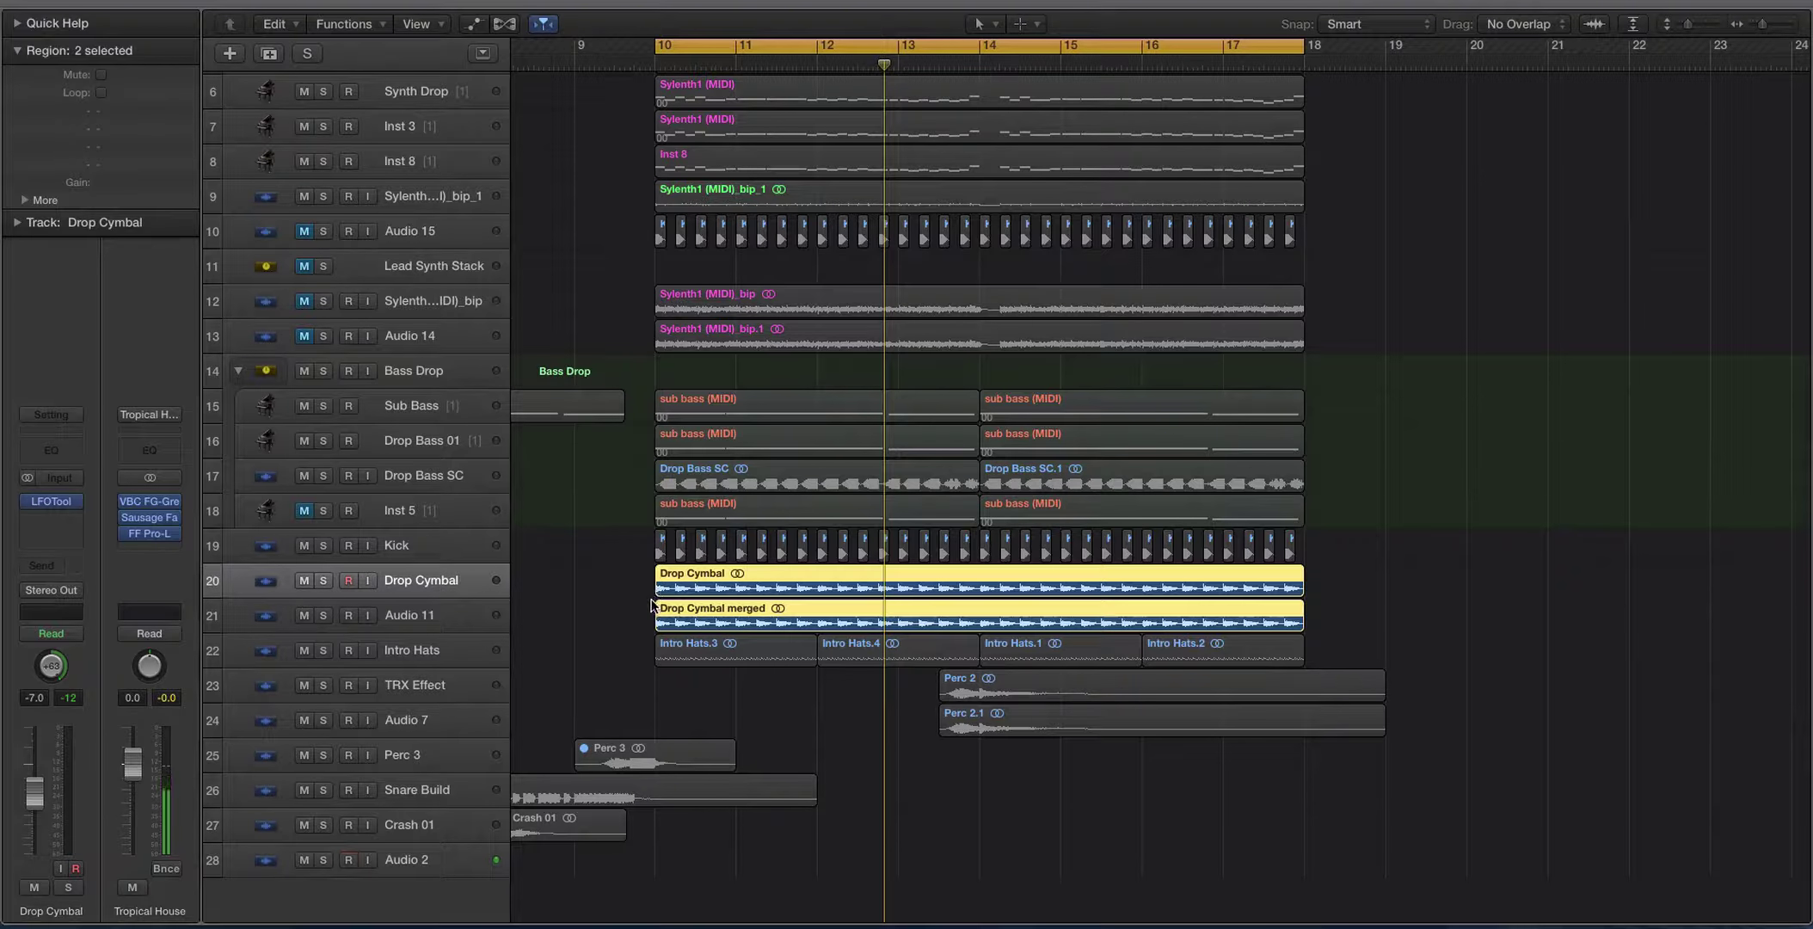
{"action": "key", "text": "super+Down"}
{"action": "left_click", "coordinate": [400, 623]}
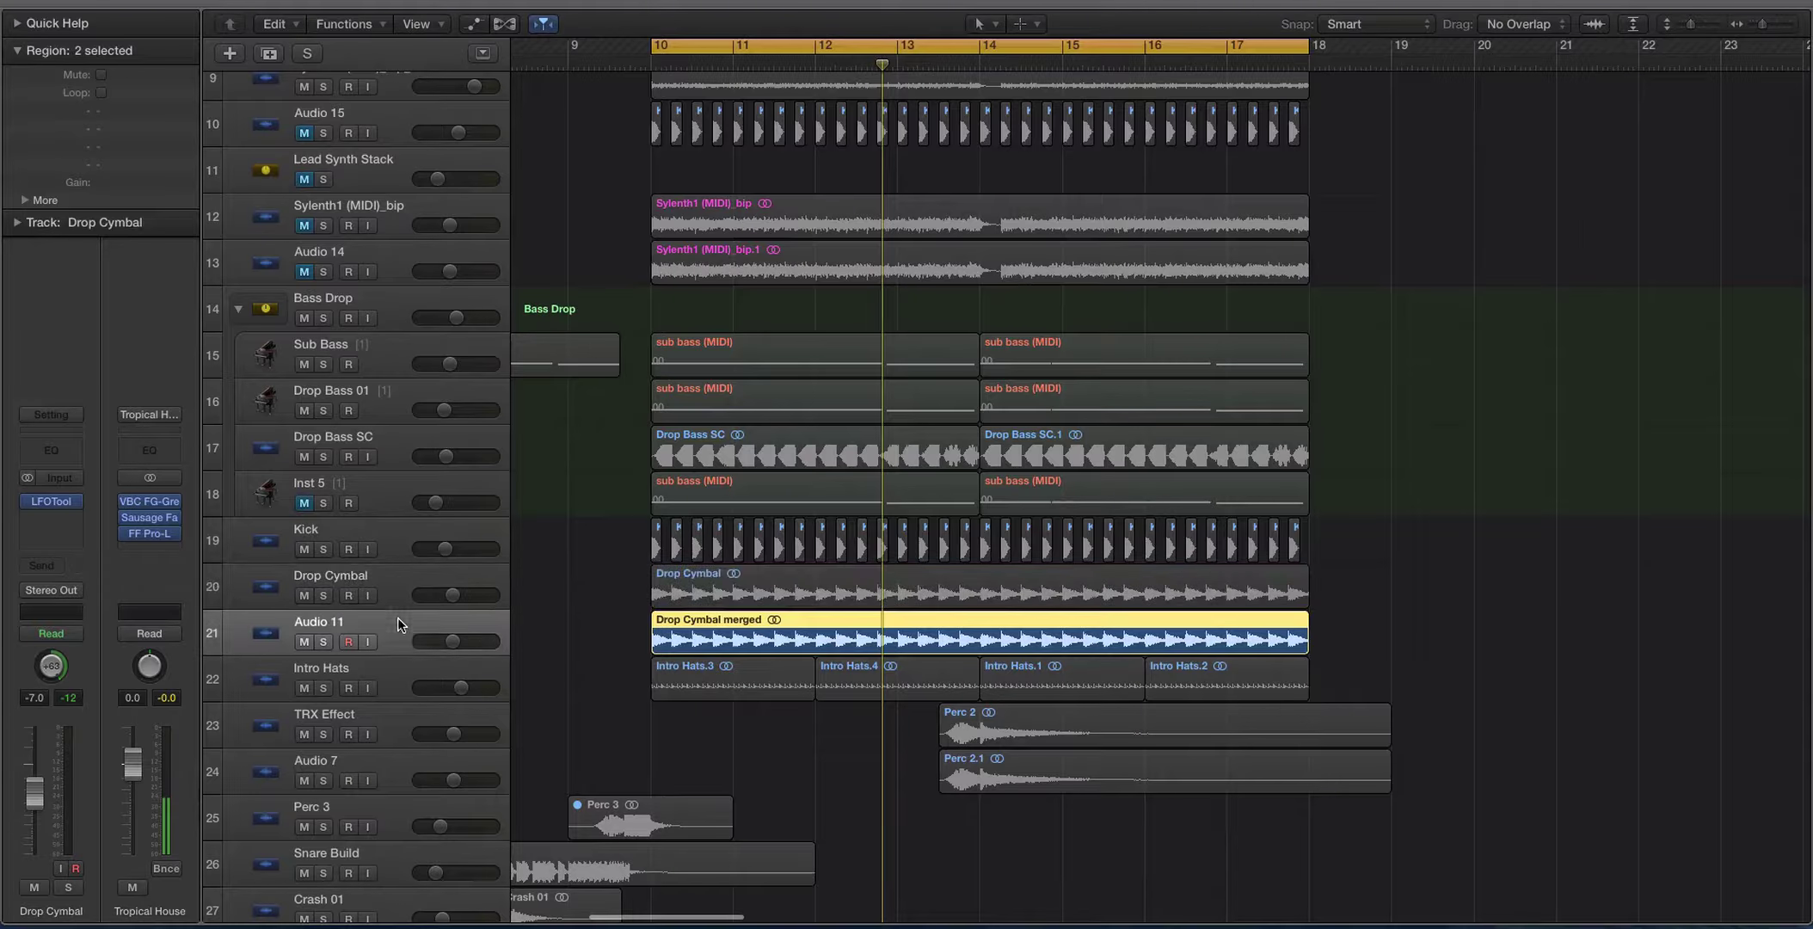
Add a Channel EQ after LFOTool on the Drop Cymbal track and examine the soloed cymbal with its Analyzer.
{"action": "left_click", "coordinate": [395, 593]}
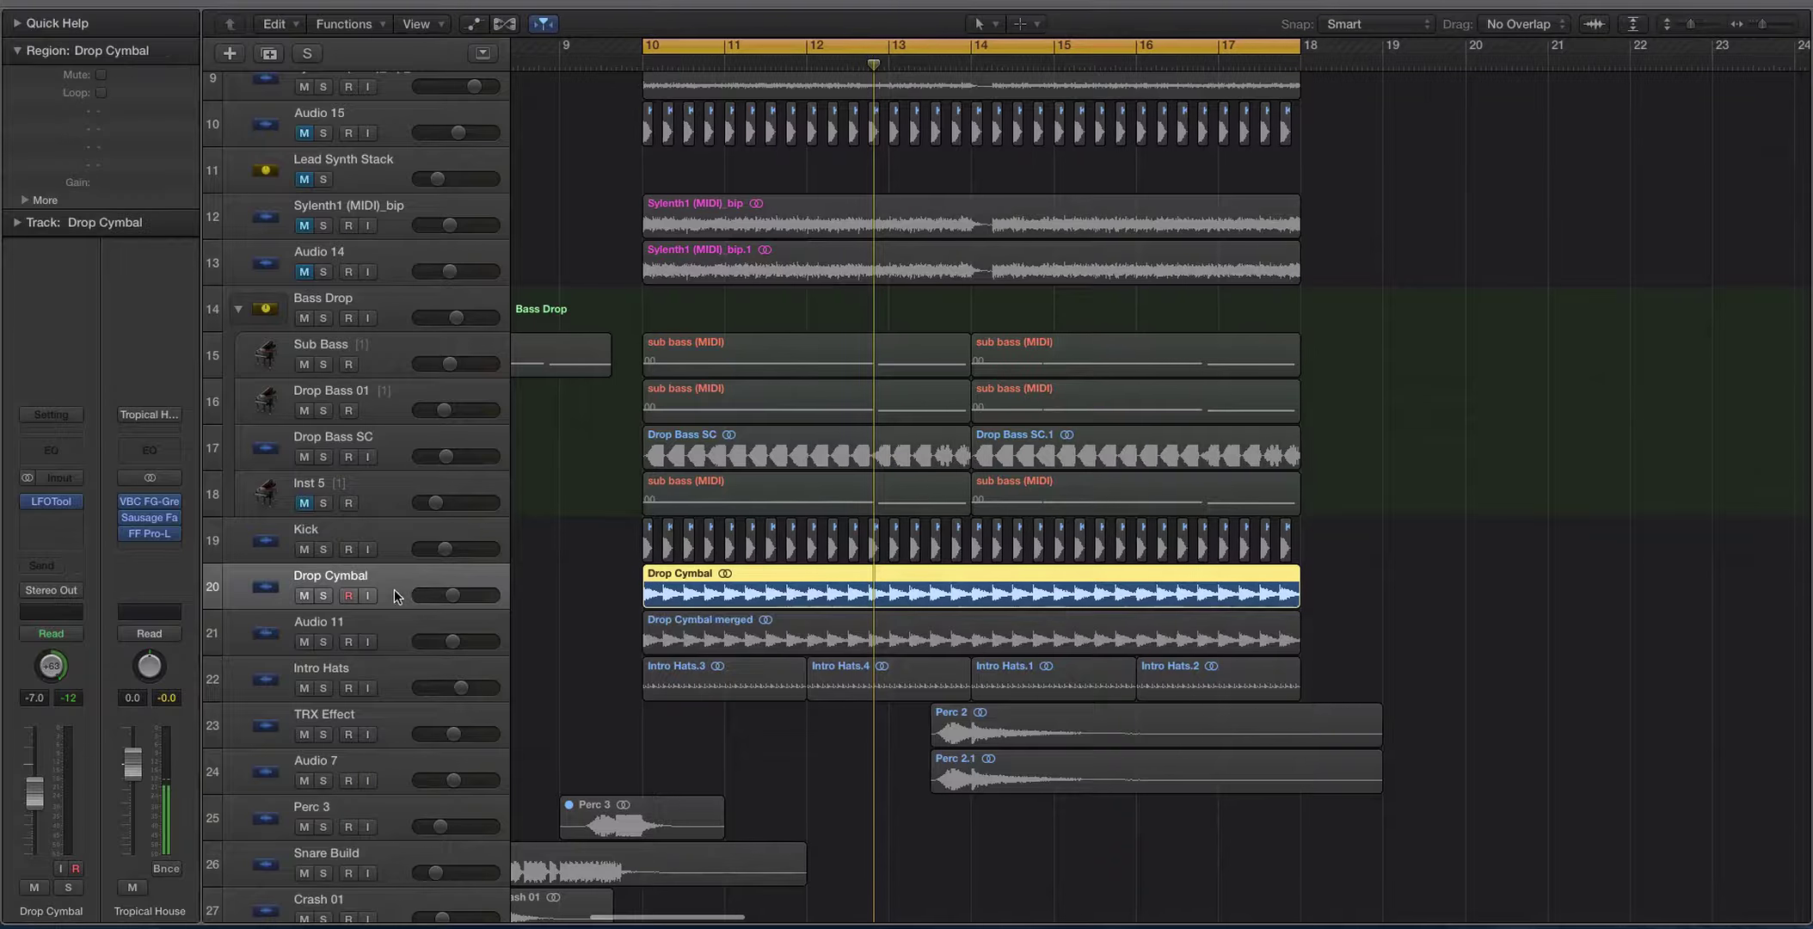
{"action": "left_click", "coordinate": [48, 515]}
{"action": "mouse_move", "coordinate": [127, 651]}
{"action": "mouse_move", "coordinate": [225, 515]}
{"action": "left_click", "coordinate": [382, 516]}
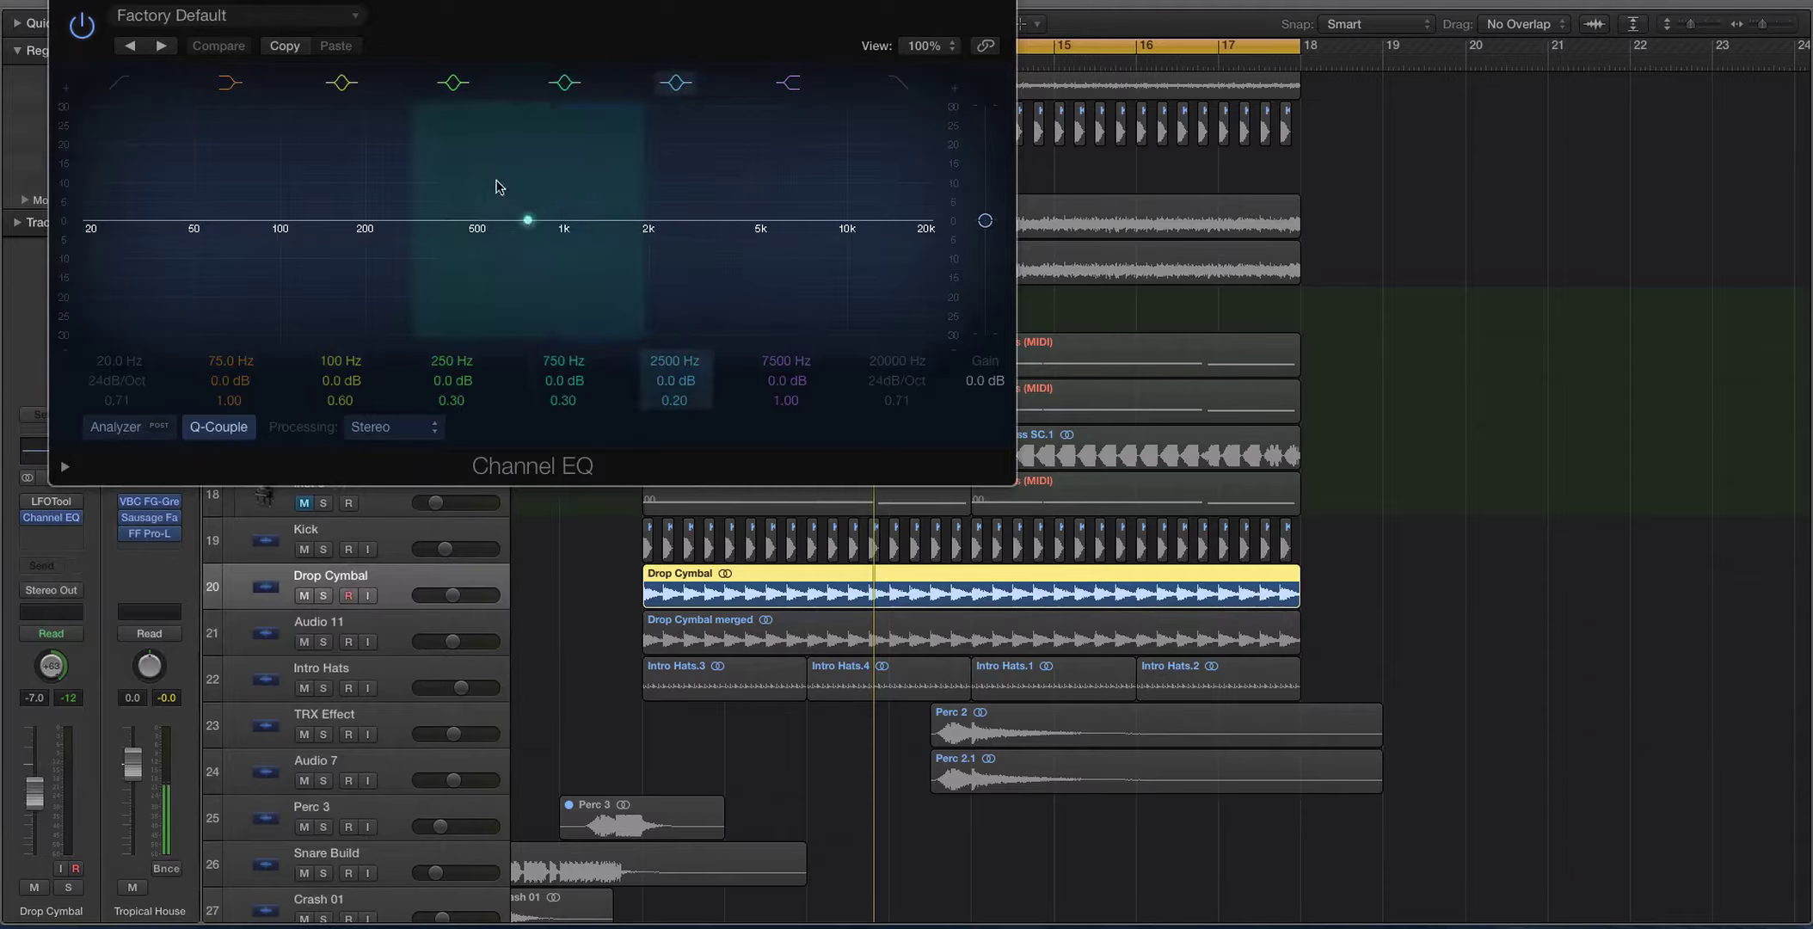
{"action": "left_click", "coordinate": [120, 426]}
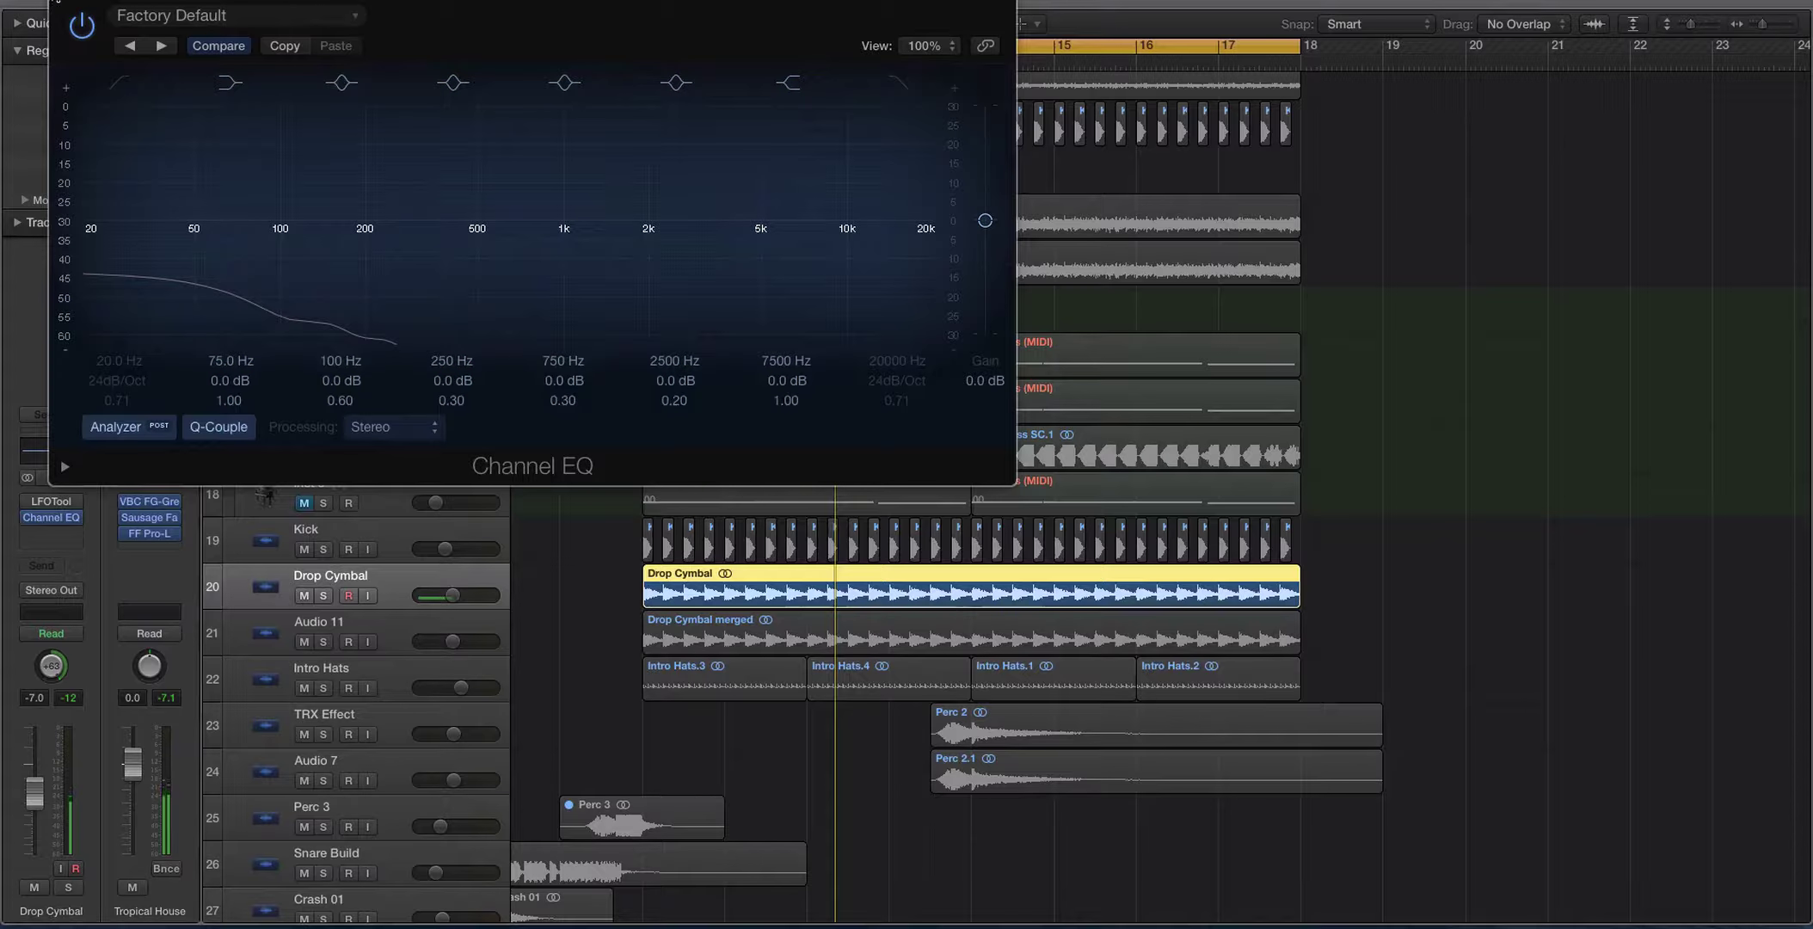
{"action": "left_click", "coordinate": [58, 1]}
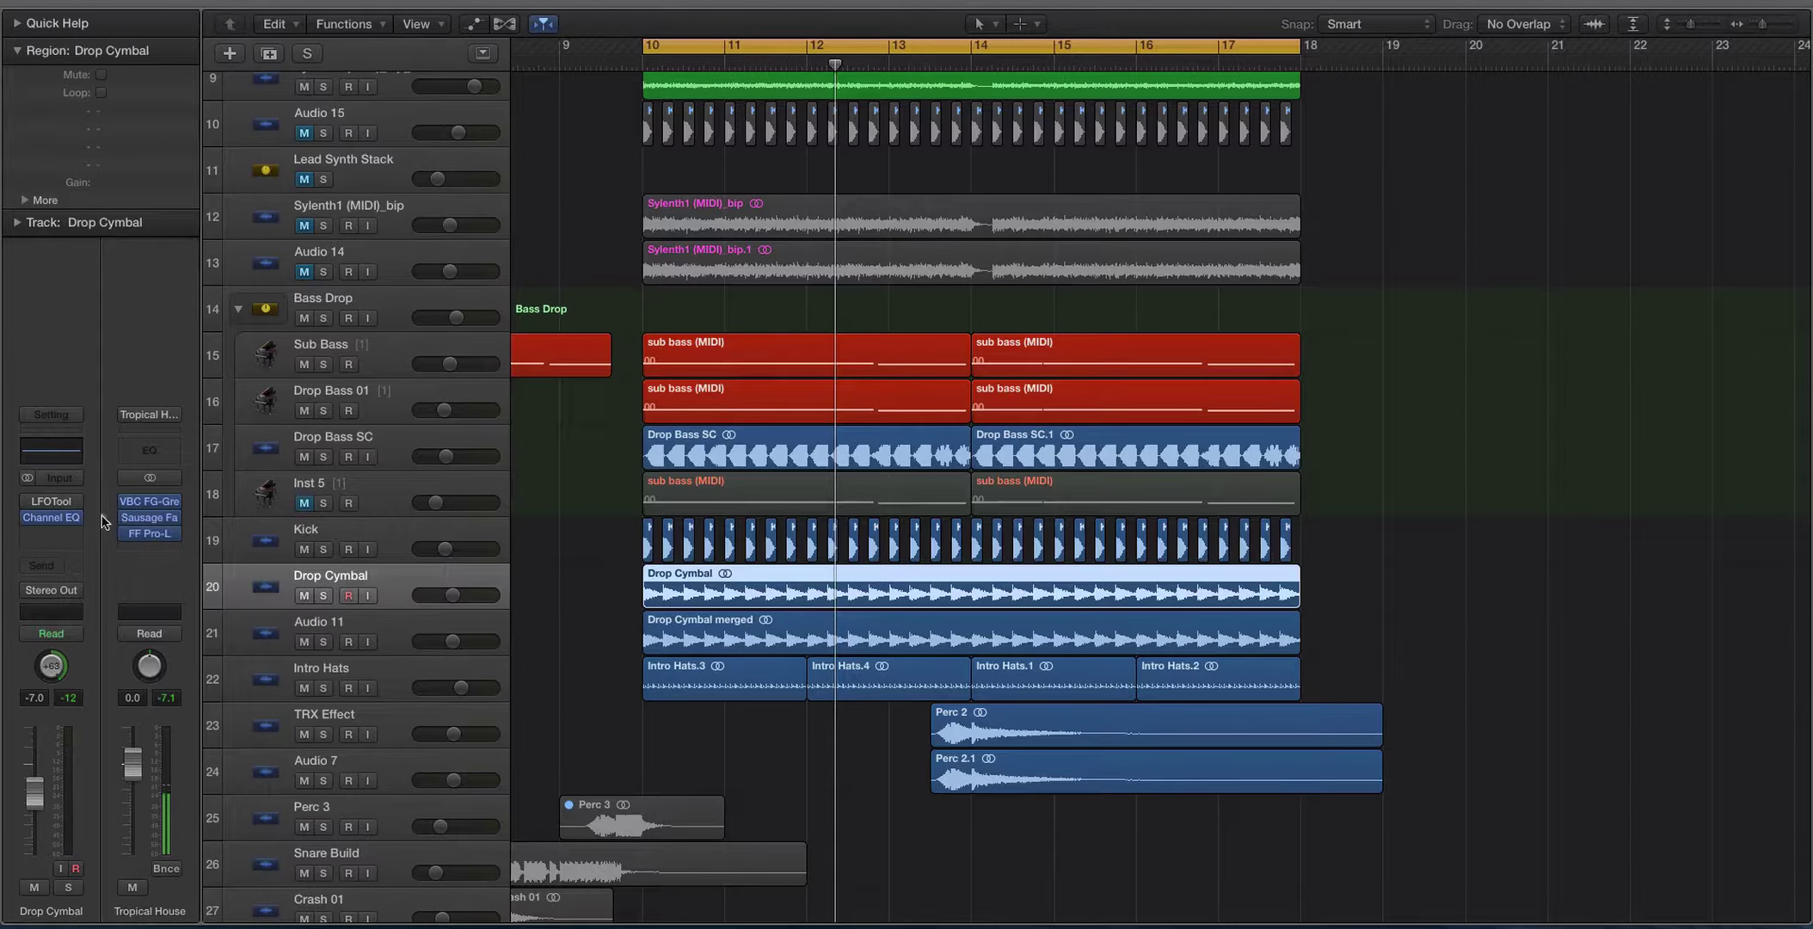
Inspect the LFOTool sidechain curve on Drop Cymbal while it plays soloed, then close it and turn solo off.
{"action": "left_click", "coordinate": [51, 501]}
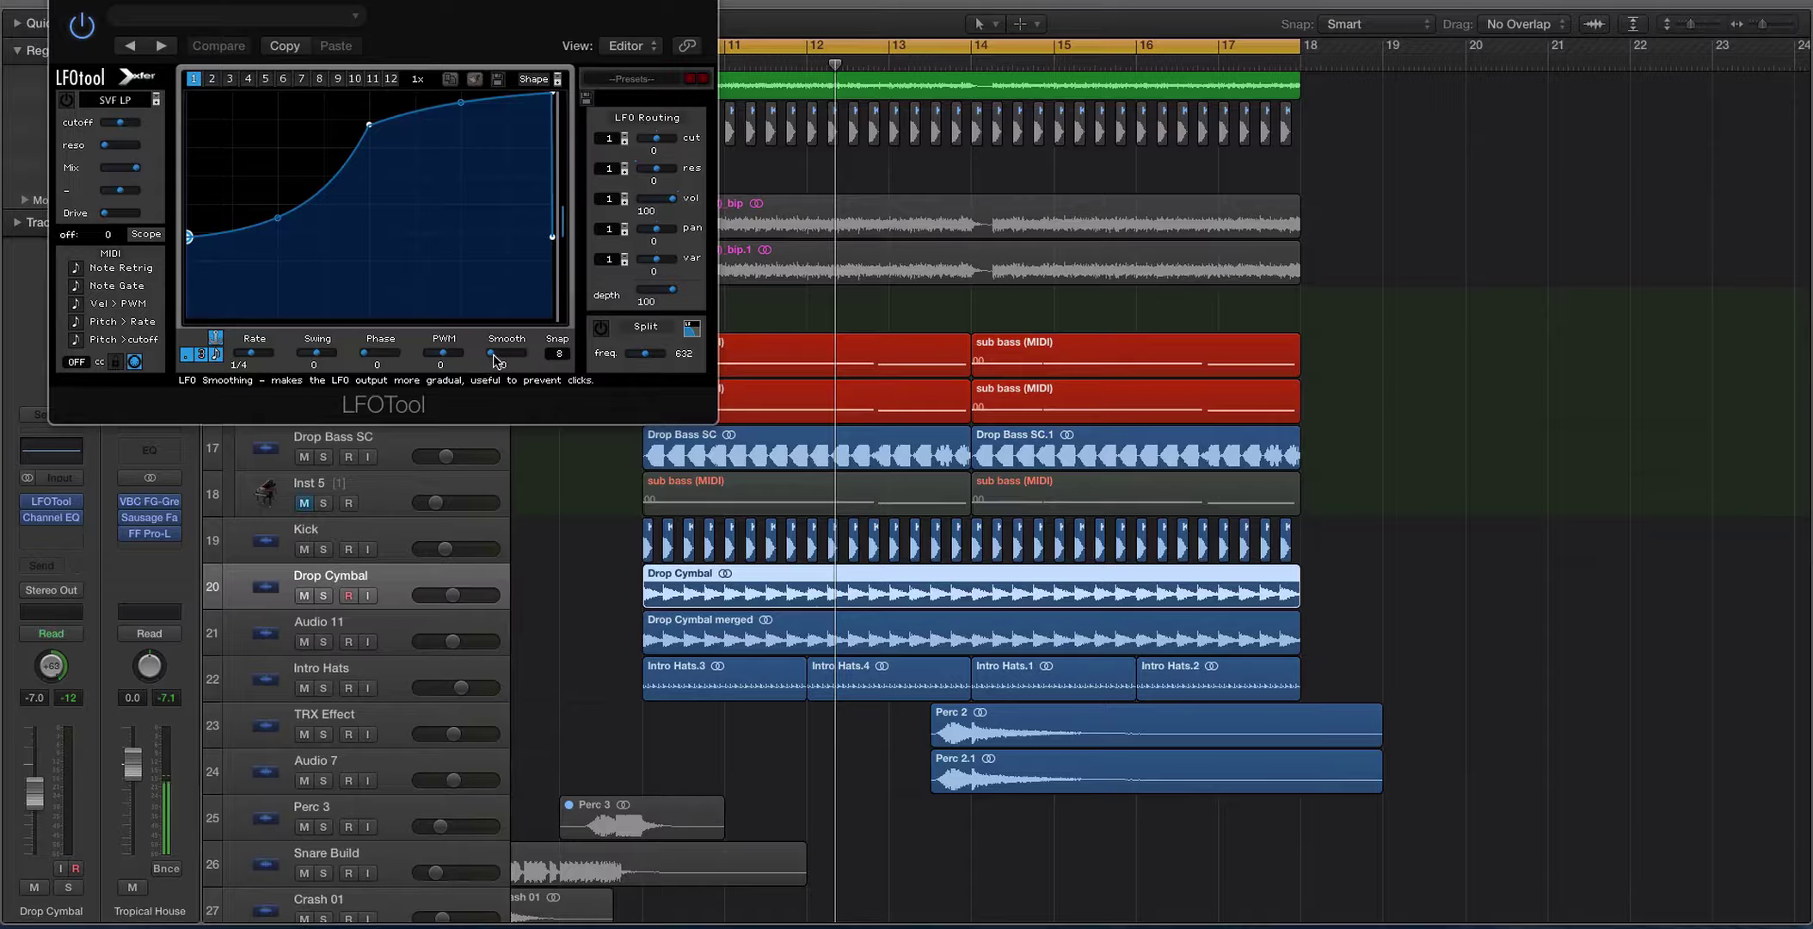
{"action": "key", "text": "ctrl+s"}
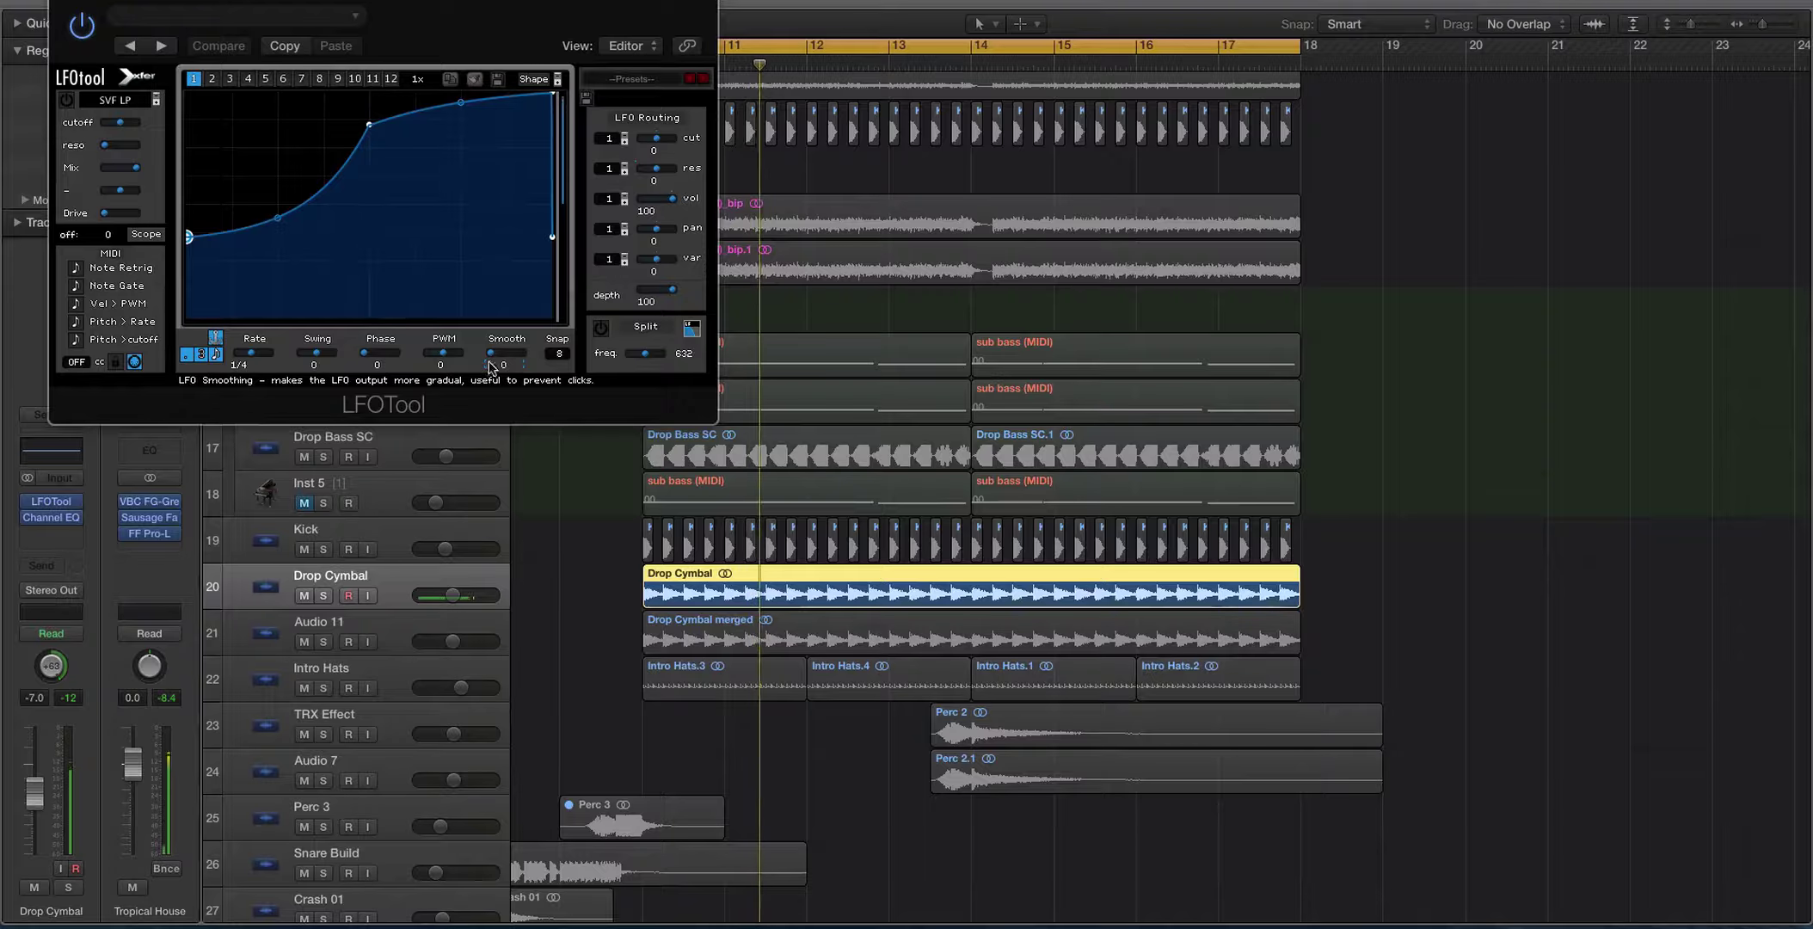
{"action": "left_click", "coordinate": [60, 1]}
{"action": "key", "text": "ctrl+s"}
{"action": "scroll", "coordinate": [679, 430], "scroll_direction": "up", "scroll_amount": 3}
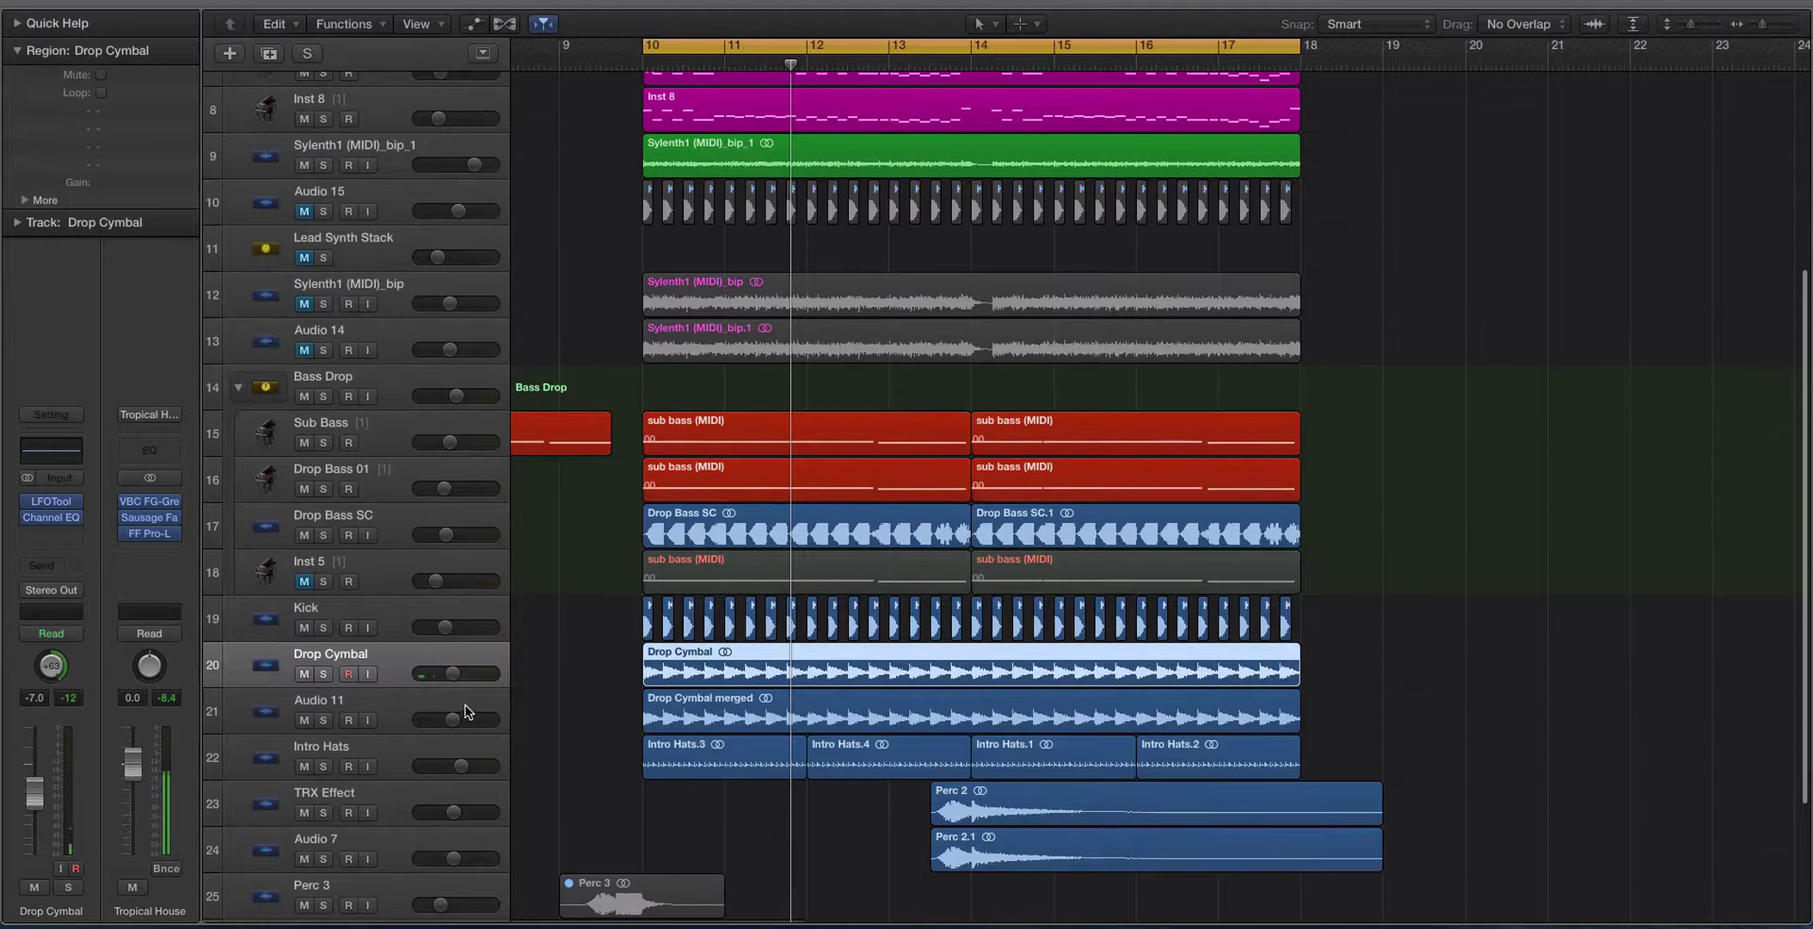
Inspect the LFOTool curve on Audio 11, close it, and play the merged cymbal soloed from bar 10.
{"action": "left_click", "coordinate": [411, 710]}
{"action": "left_click", "coordinate": [53, 502]}
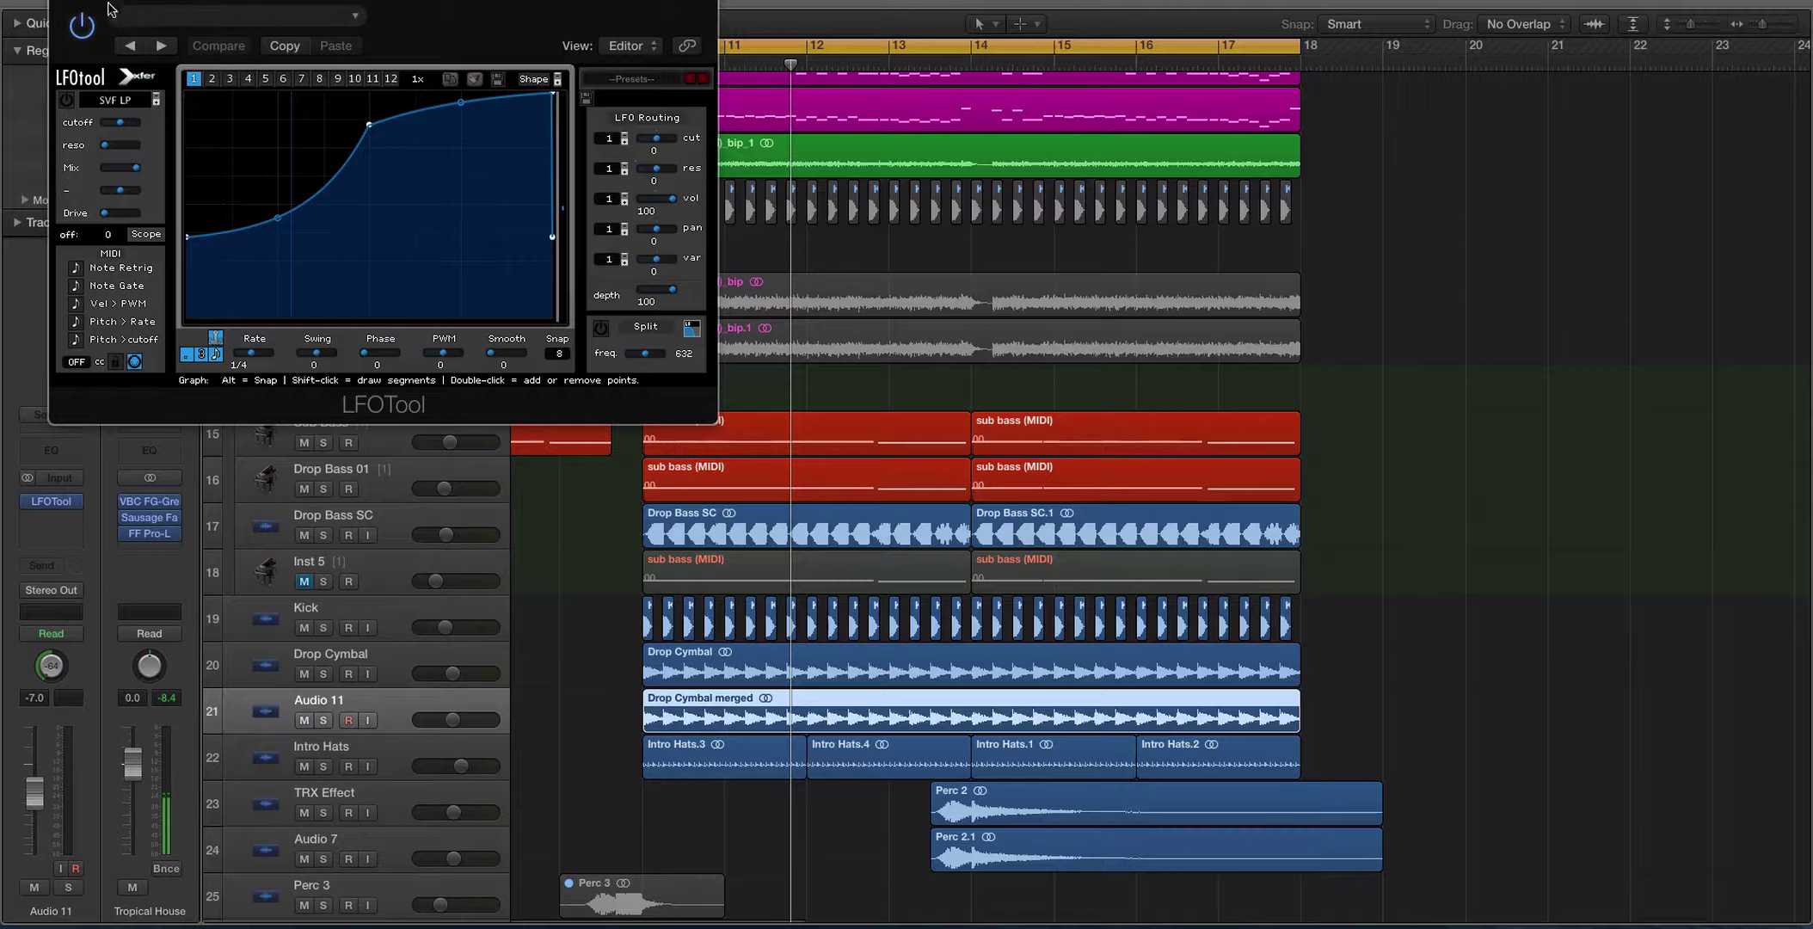
{"action": "left_click", "coordinate": [67, 2]}
{"action": "key", "text": "ctrl+s"}
{"action": "key", "text": "space"}
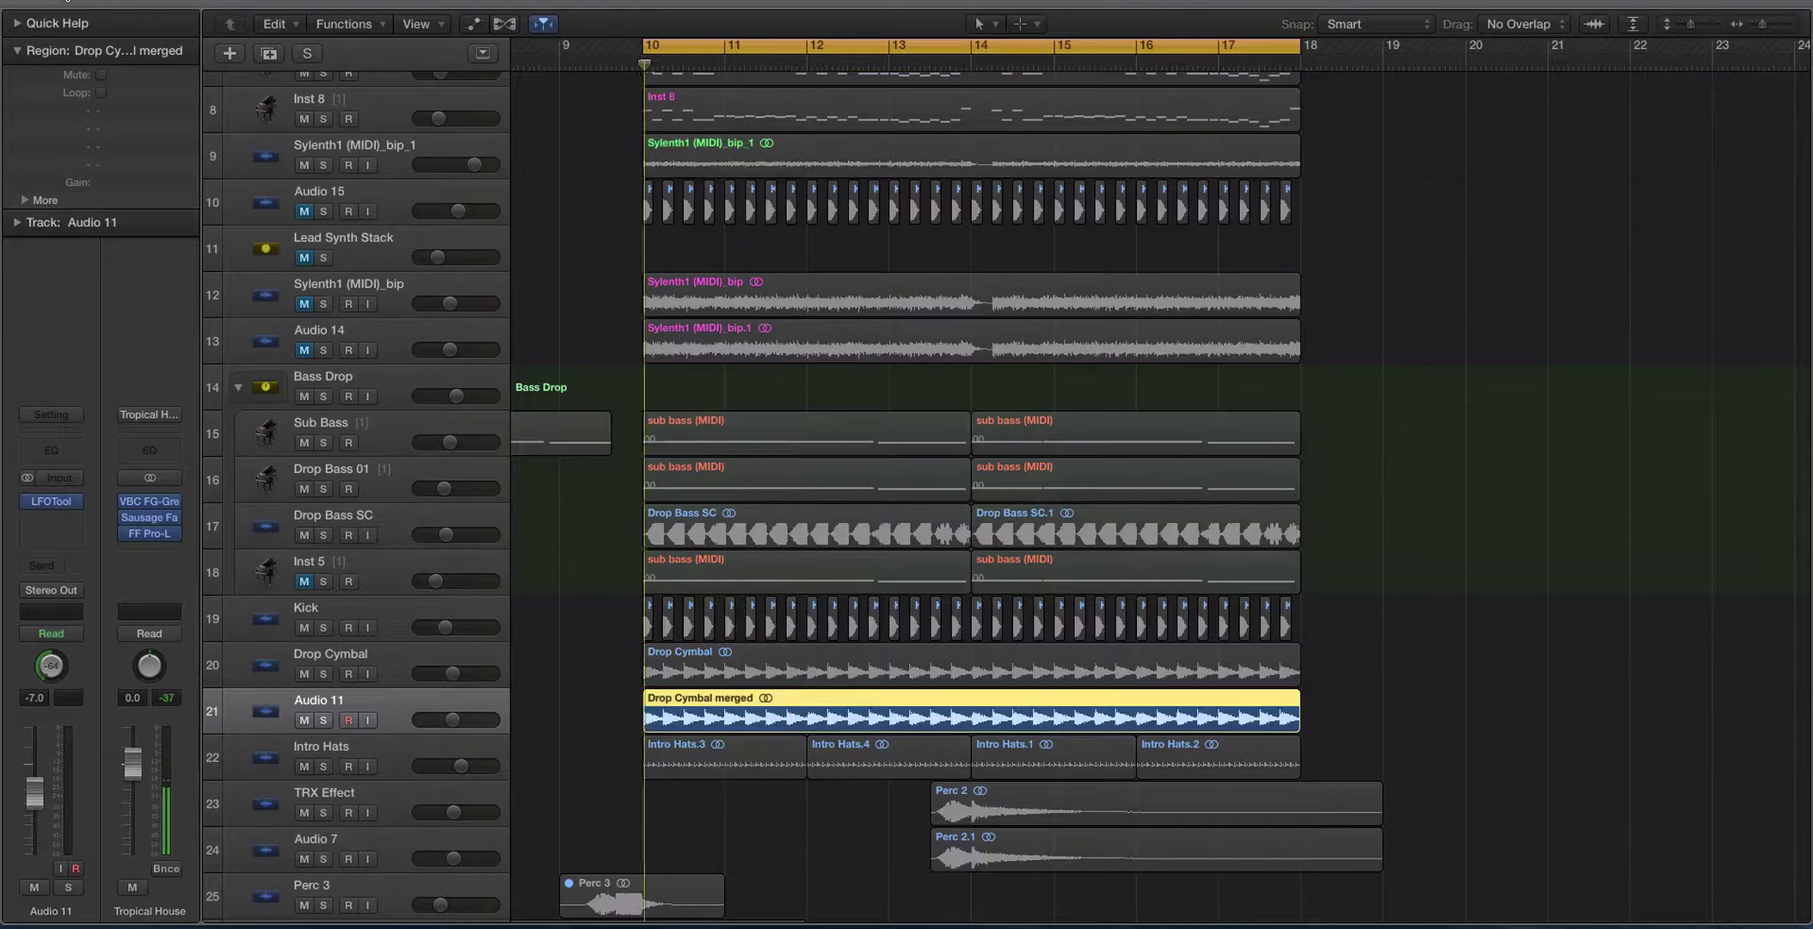
Play the Drop Cymbal, Drop Cymbal merged and first Intro Hats regions together in solo.
{"action": "left_click", "coordinate": [686, 673], "text": "shift"}
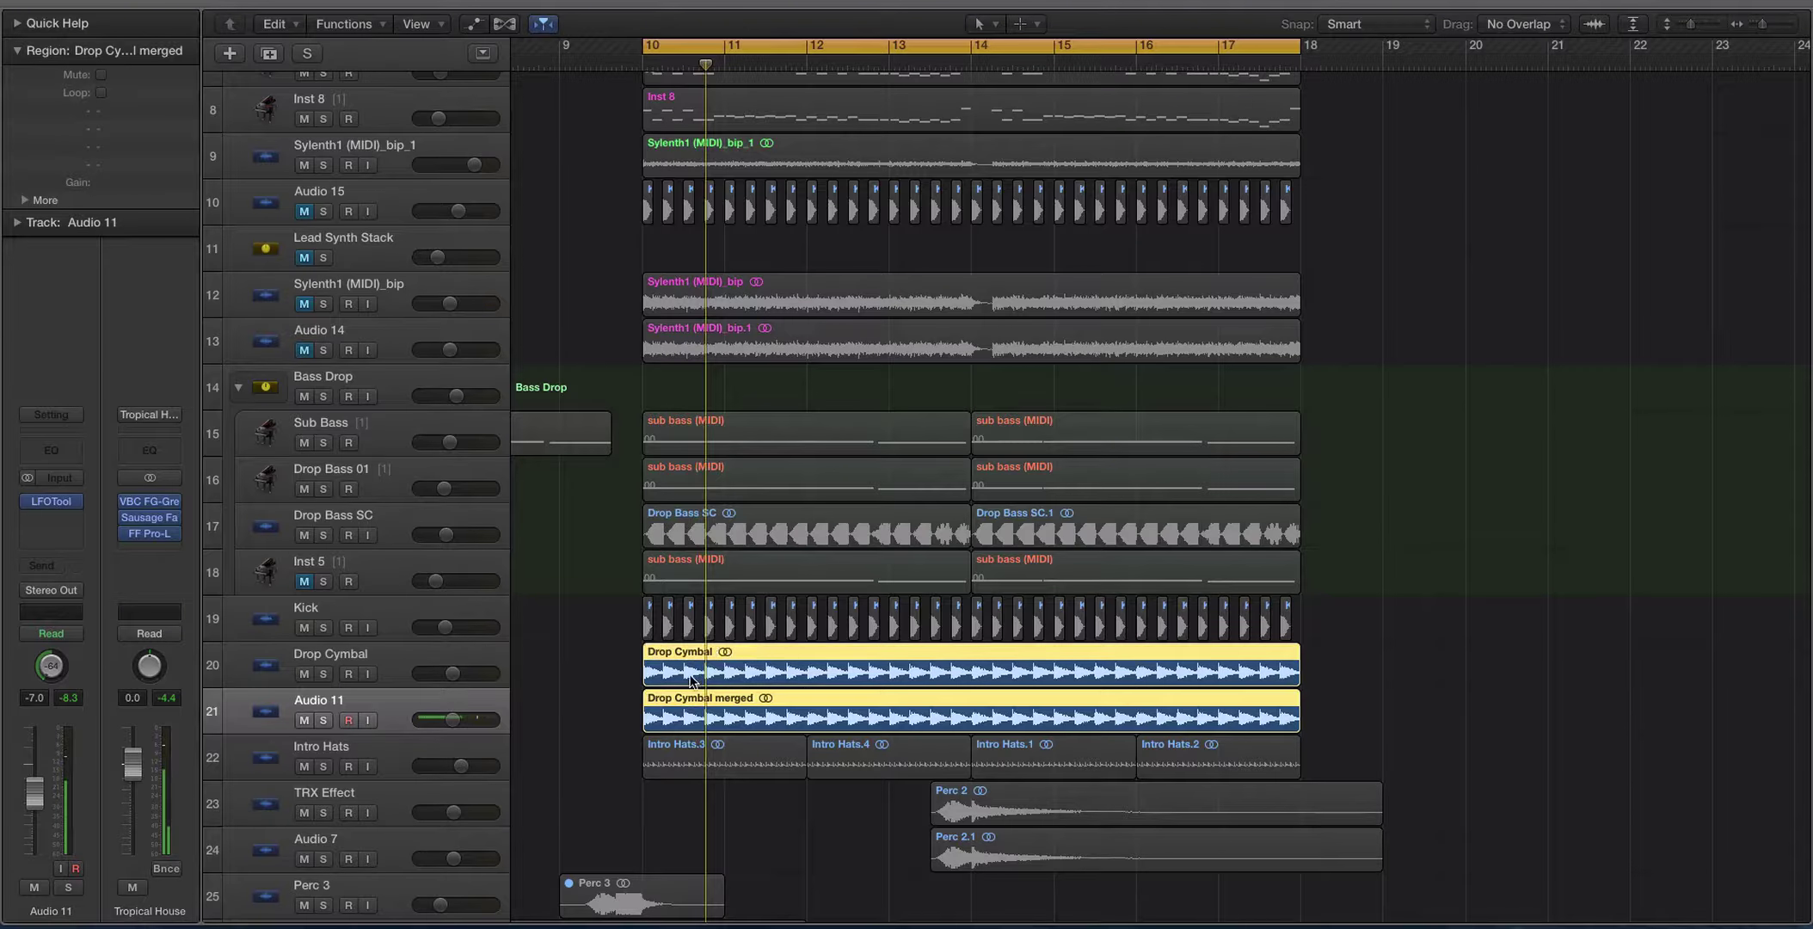
{"action": "key", "text": "space"}
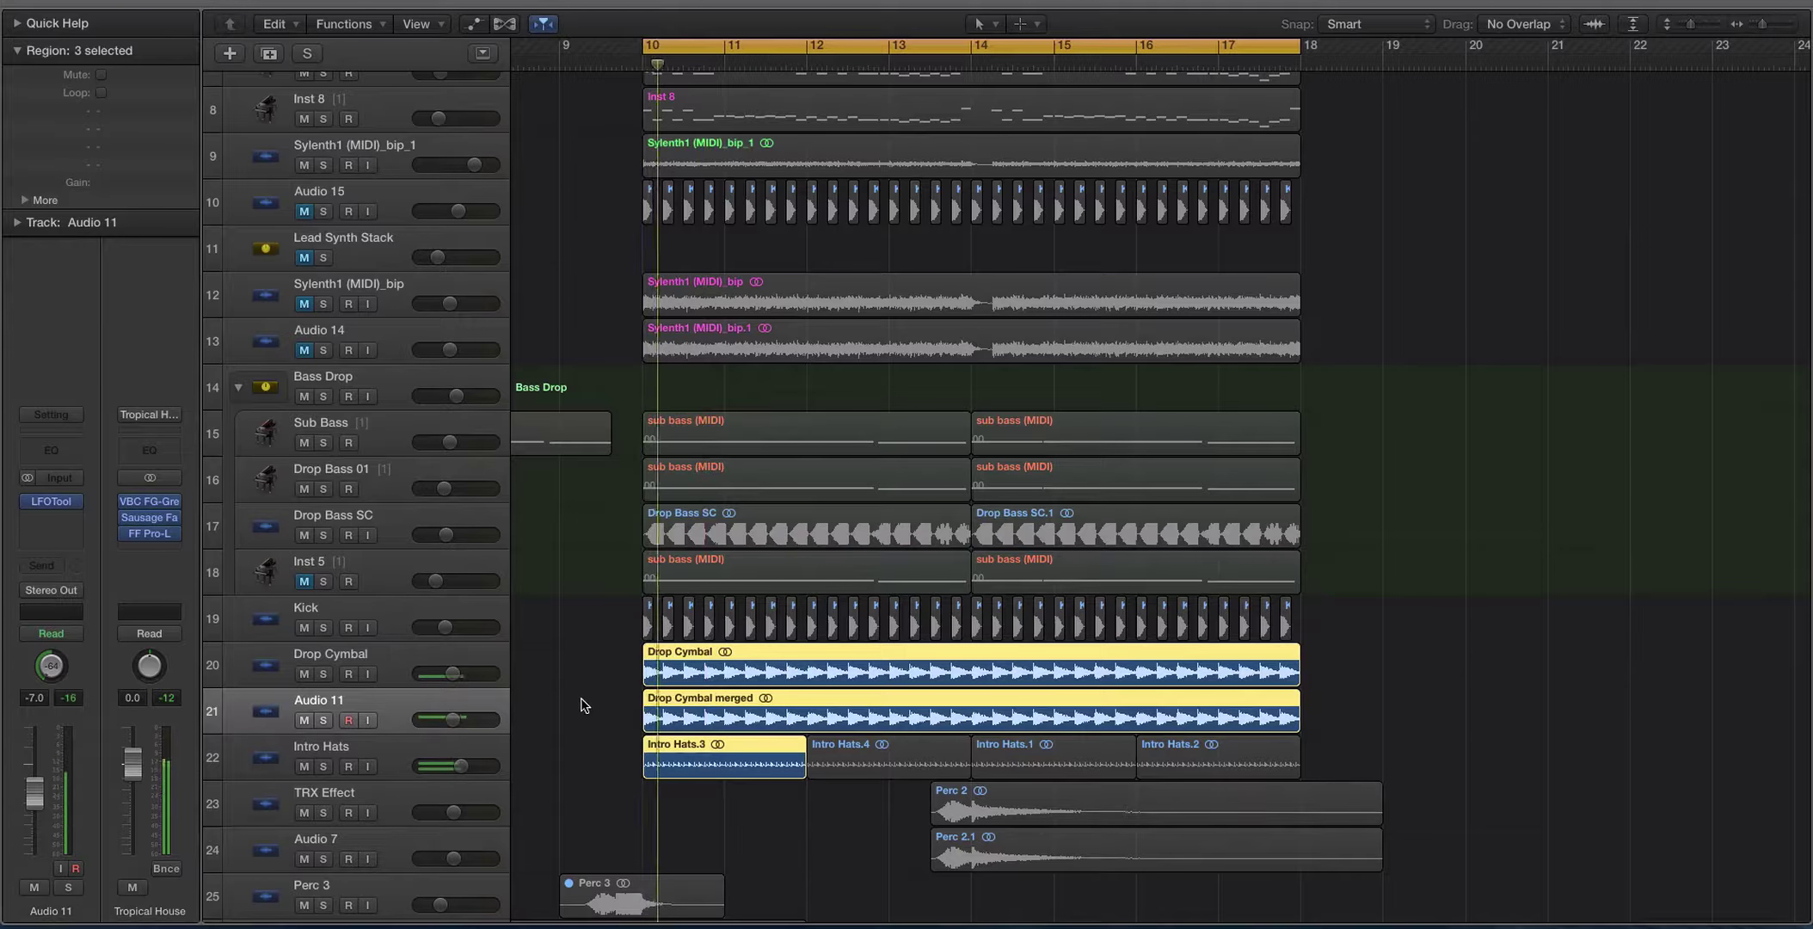
{"action": "scroll", "coordinate": [559, 705], "scroll_direction": "left", "scroll_amount": 1}
Show the mixer and check the LFOTool insert on the Intro Hats channel during soloed playback.
{"action": "key", "text": "x"}
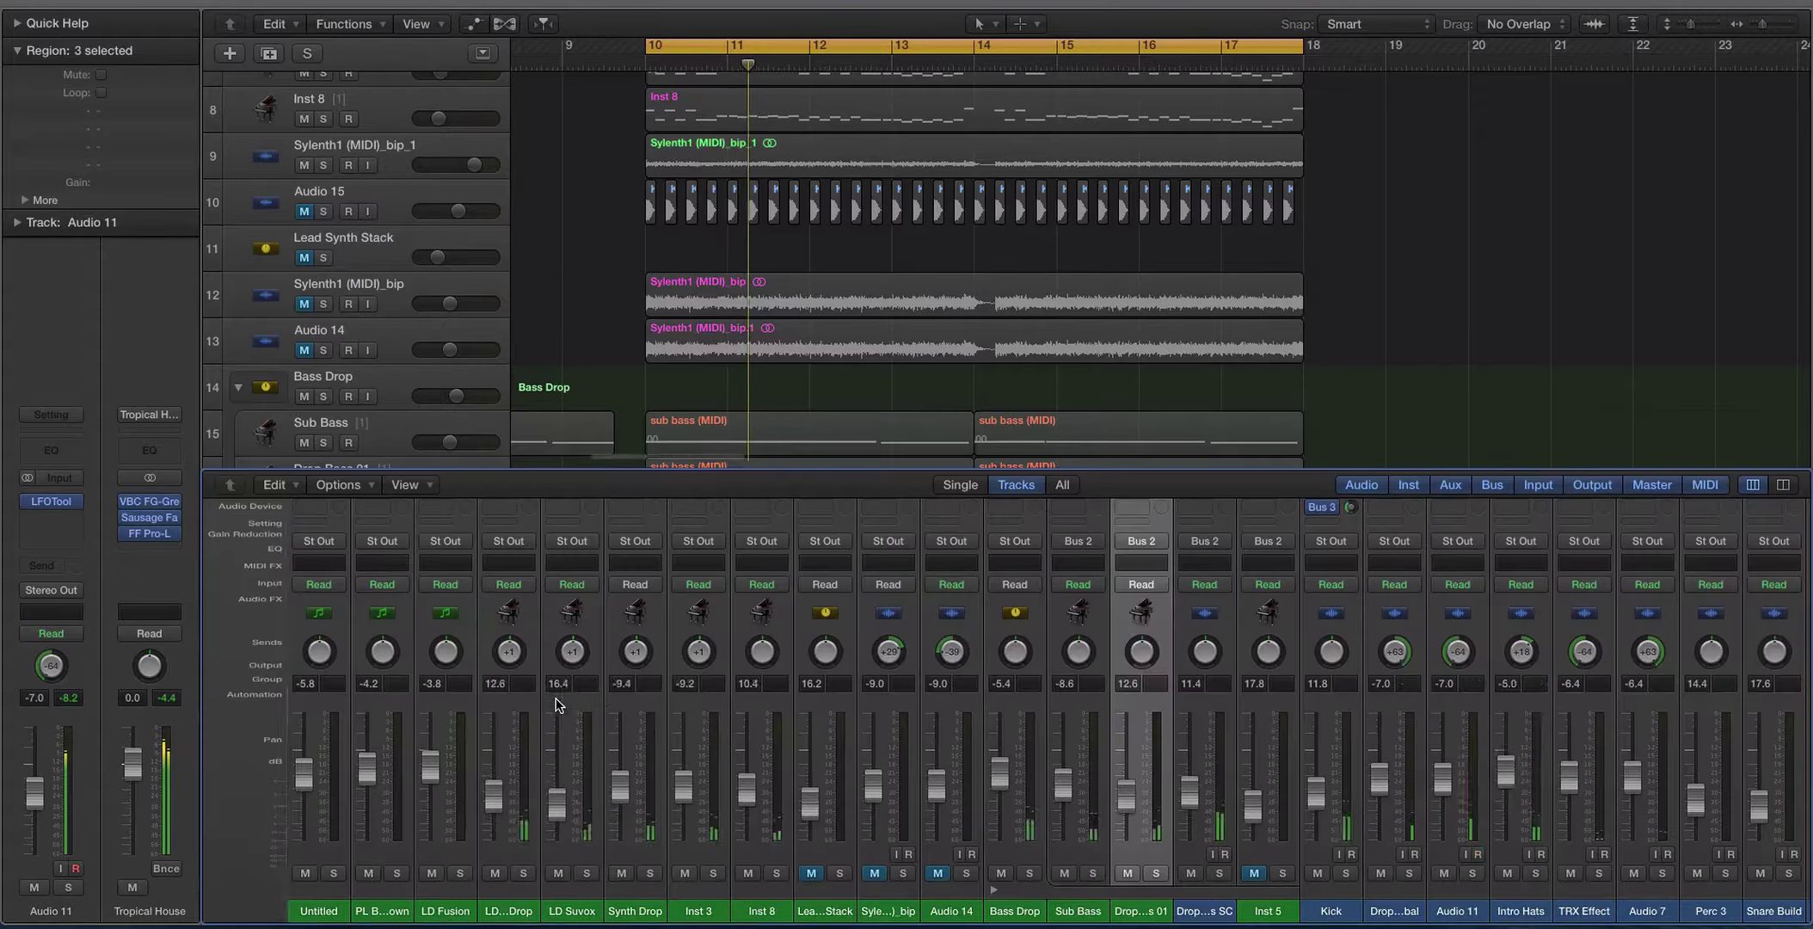
{"action": "scroll", "coordinate": [1394, 576], "scroll_direction": "left", "scroll_amount": 1}
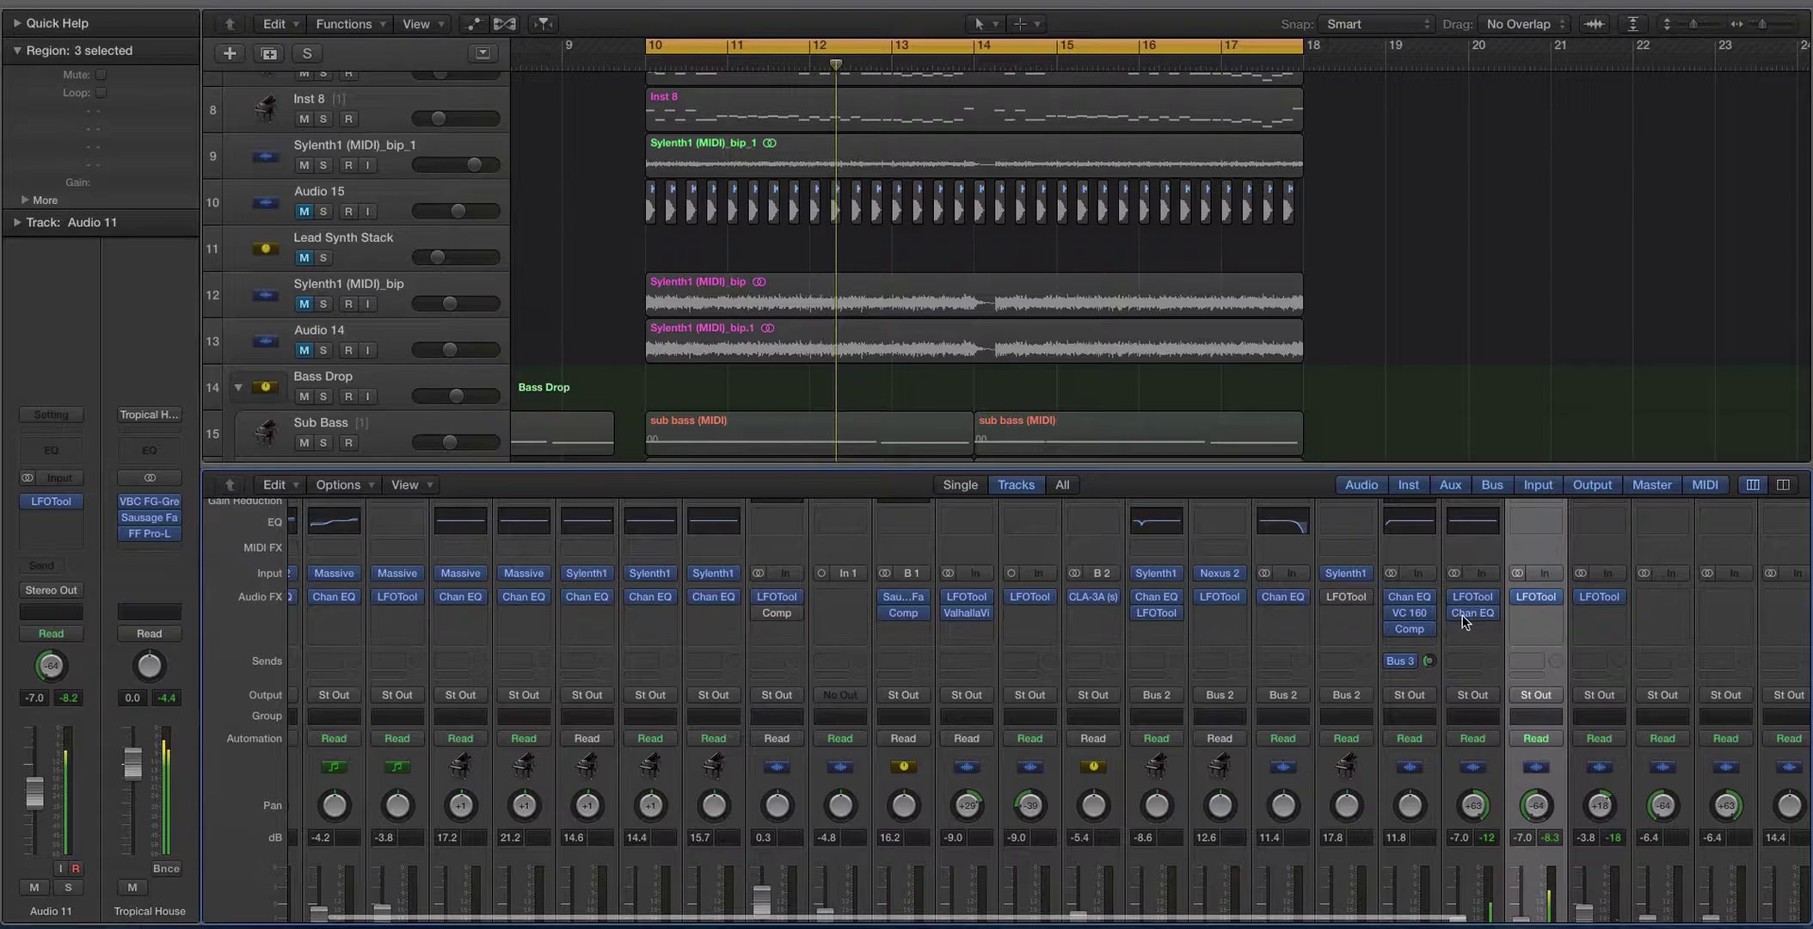
{"action": "left_click", "coordinate": [1582, 598]}
{"action": "key", "text": "space"}
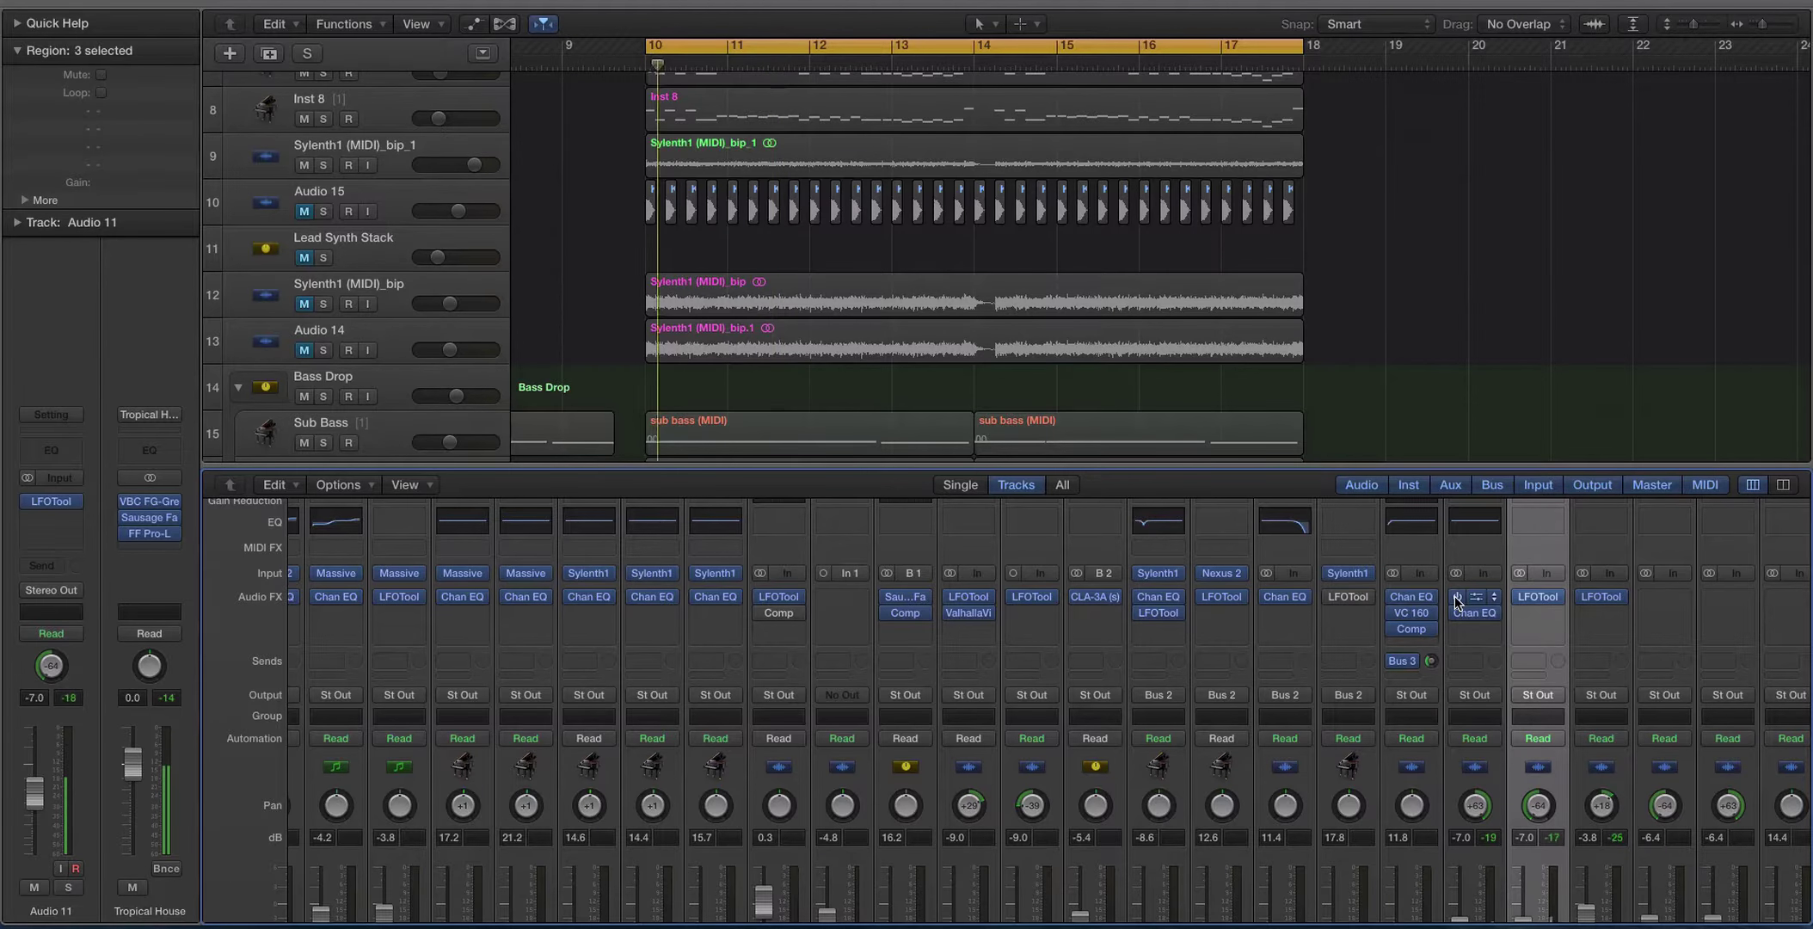
Turn solo off, hide the mixer and shrink the track rows to play the full drop from bar 10.
{"action": "key", "text": "space"}
{"action": "key", "text": "ctrl+s"}
{"action": "scroll", "coordinate": [875, 407], "scroll_direction": "up", "scroll_amount": 2}
{"action": "scroll", "coordinate": [875, 407], "scroll_direction": "down", "scroll_amount": 9}
{"action": "scroll", "coordinate": [875, 407], "scroll_direction": "up", "scroll_amount": 3}
{"action": "key", "text": "super+Up"}
{"action": "key", "text": "x"}
{"action": "key", "text": "super+Up"}
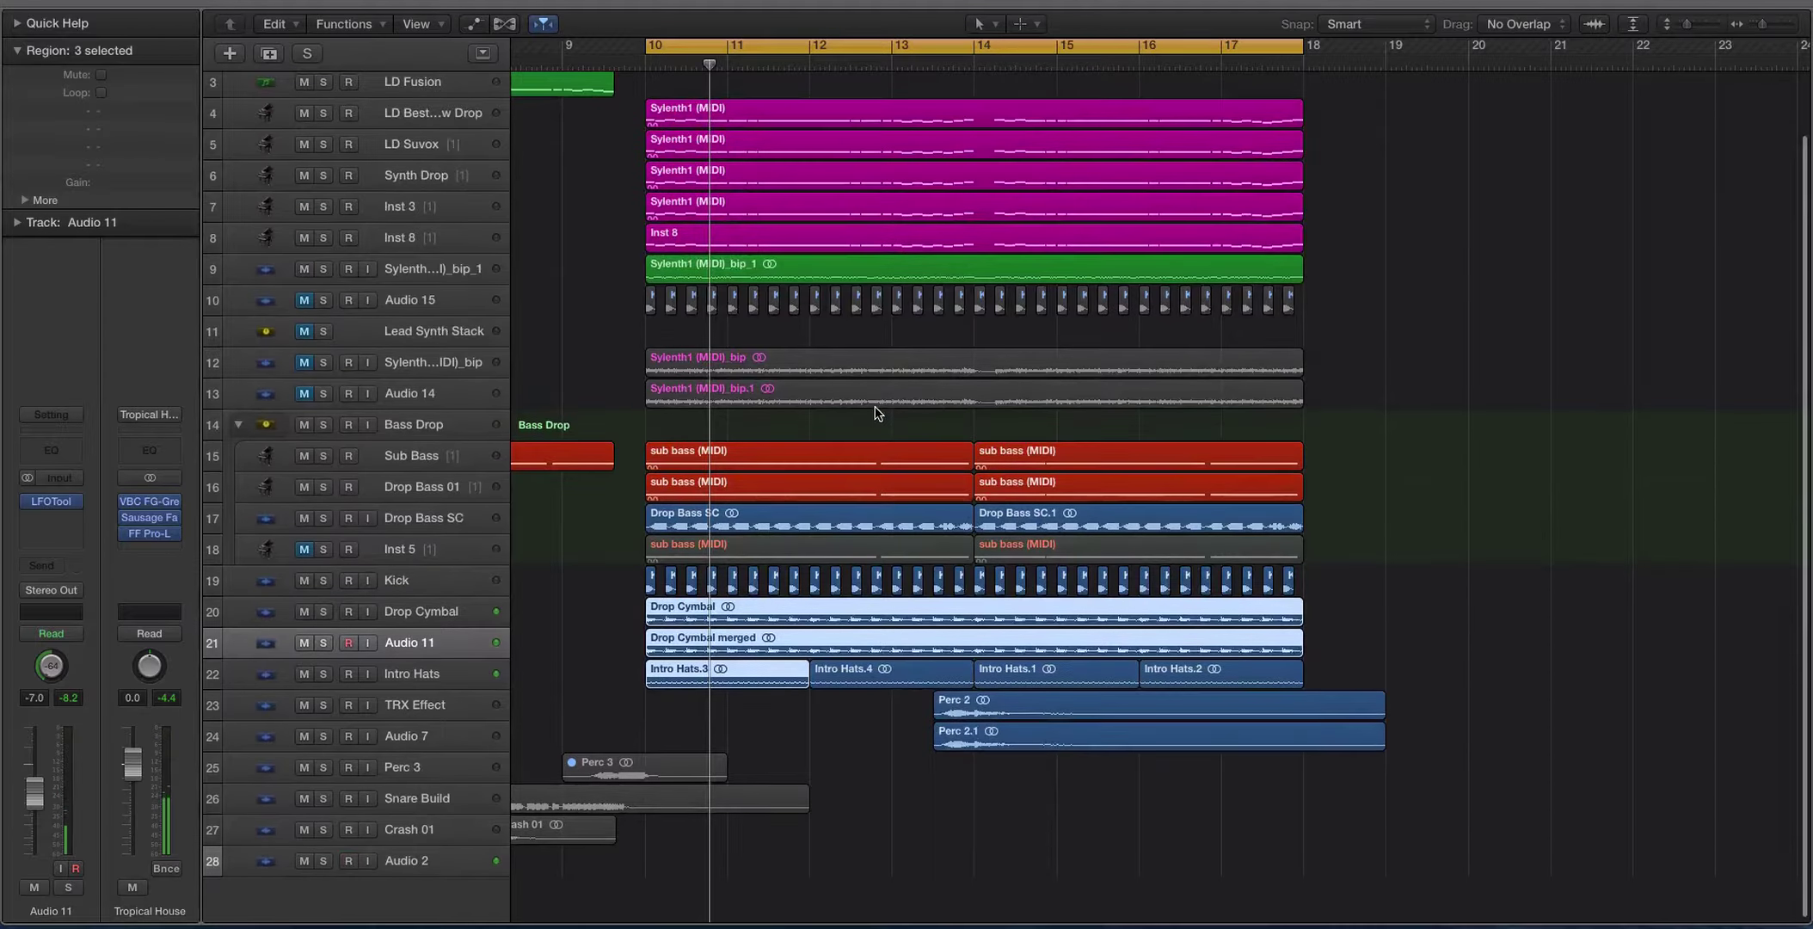
{"action": "key", "text": "space"}
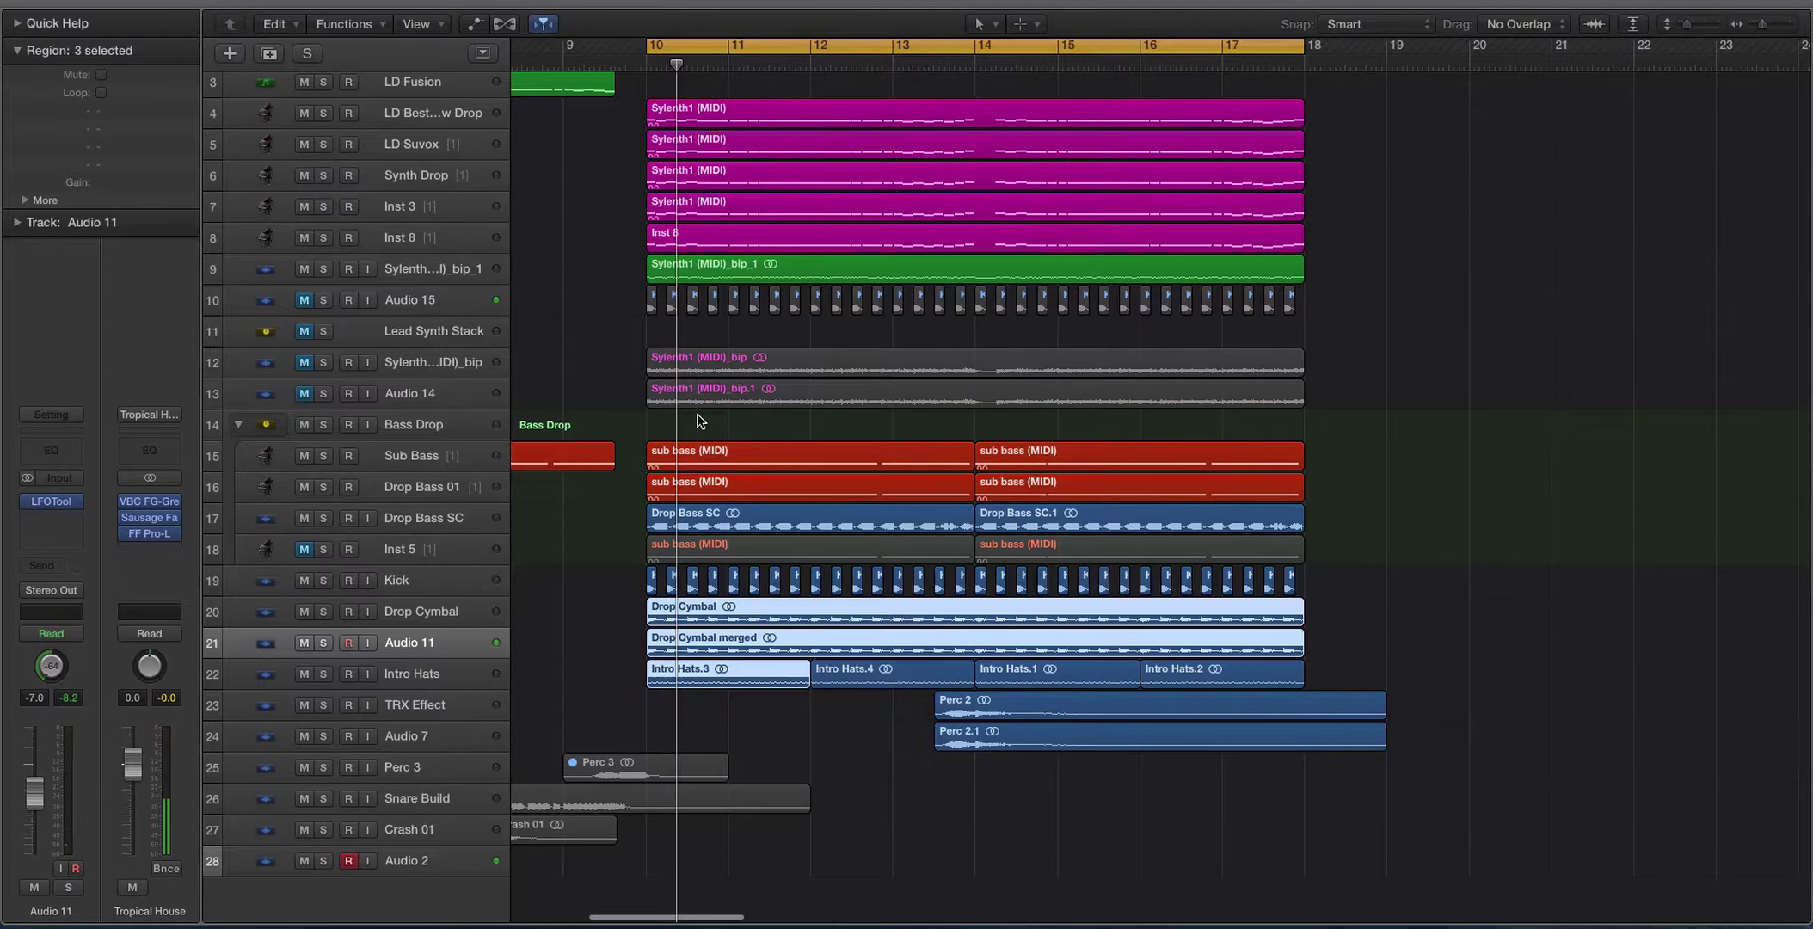
Select the Inst 8 track and zoom the arrangement out until all tracks and the whole drop fit in view.
{"action": "left_click", "coordinate": [416, 241]}
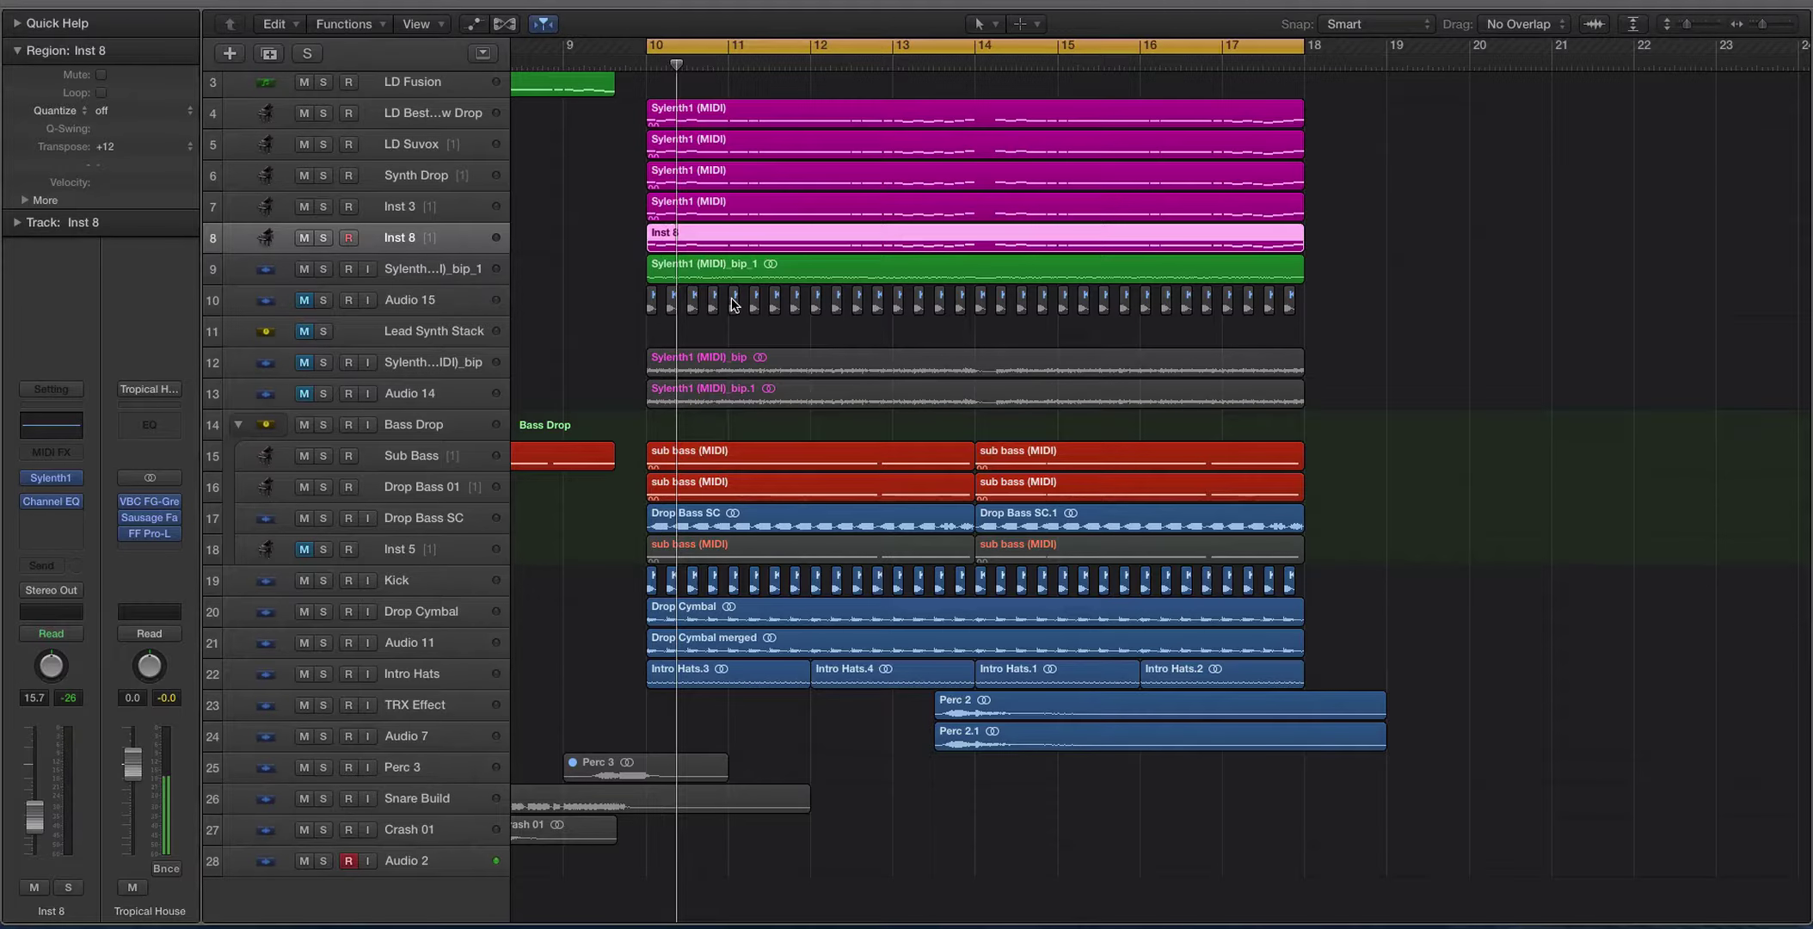
{"action": "key", "text": "super+Up"}
{"action": "key", "text": "super+Up"}
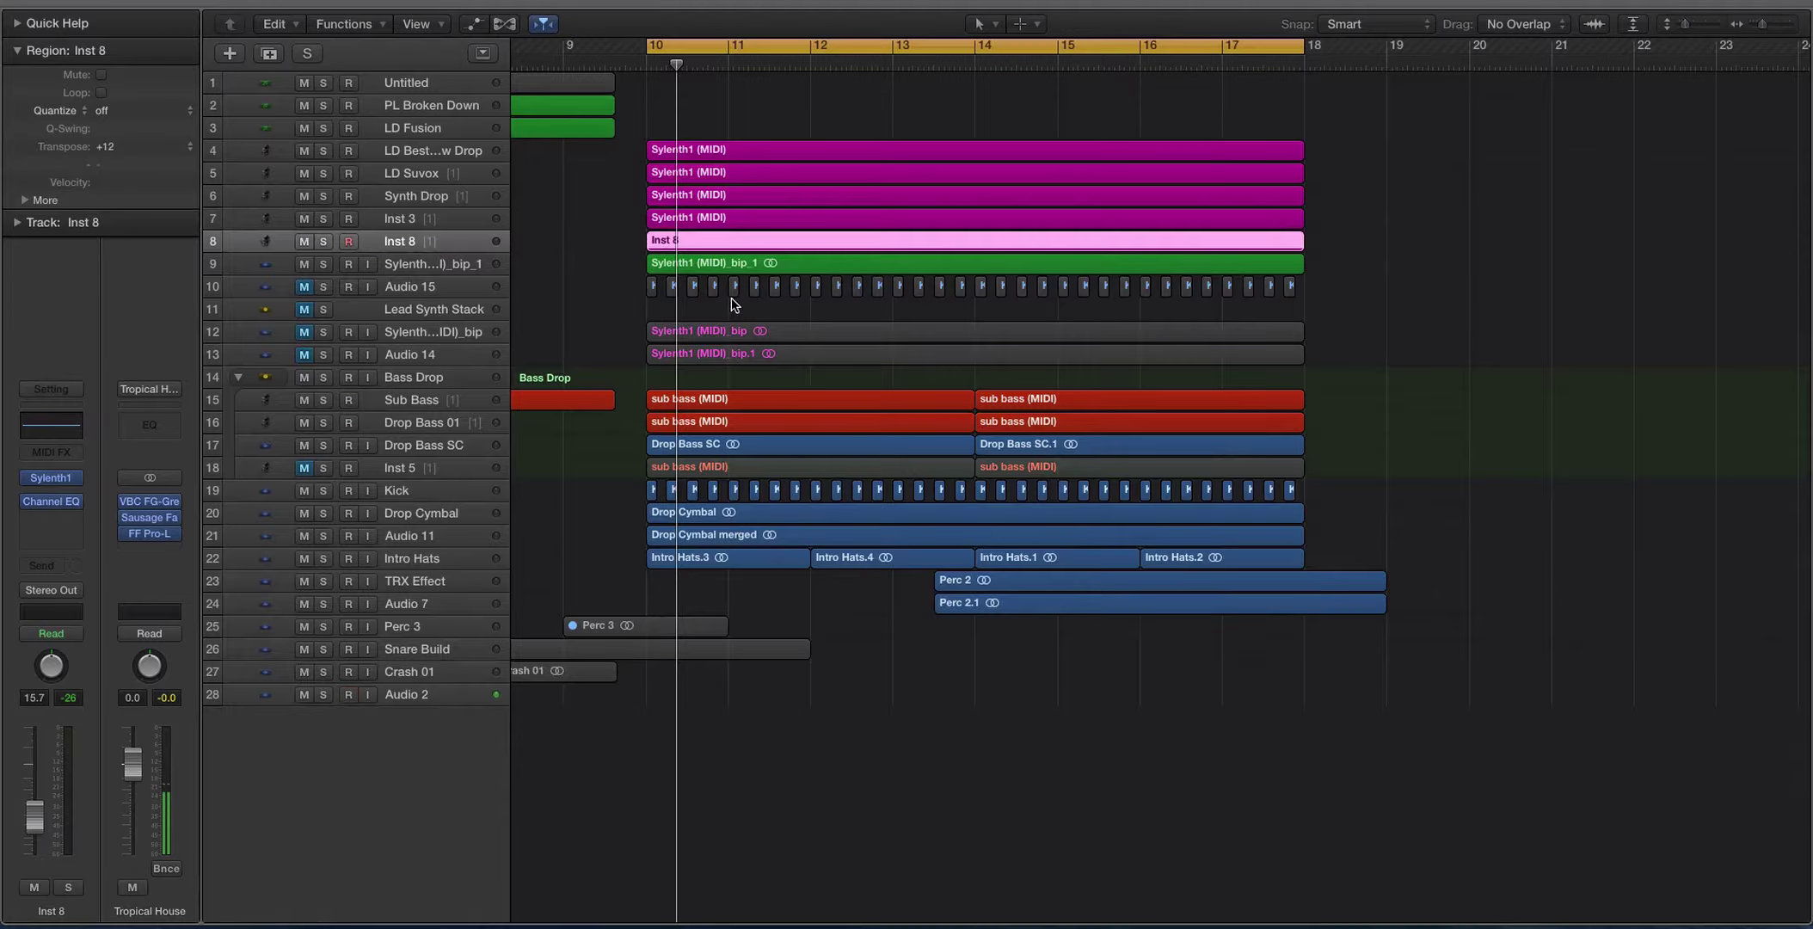
{"action": "key", "text": "super+Left"}
{"action": "key", "text": "super+Left"}
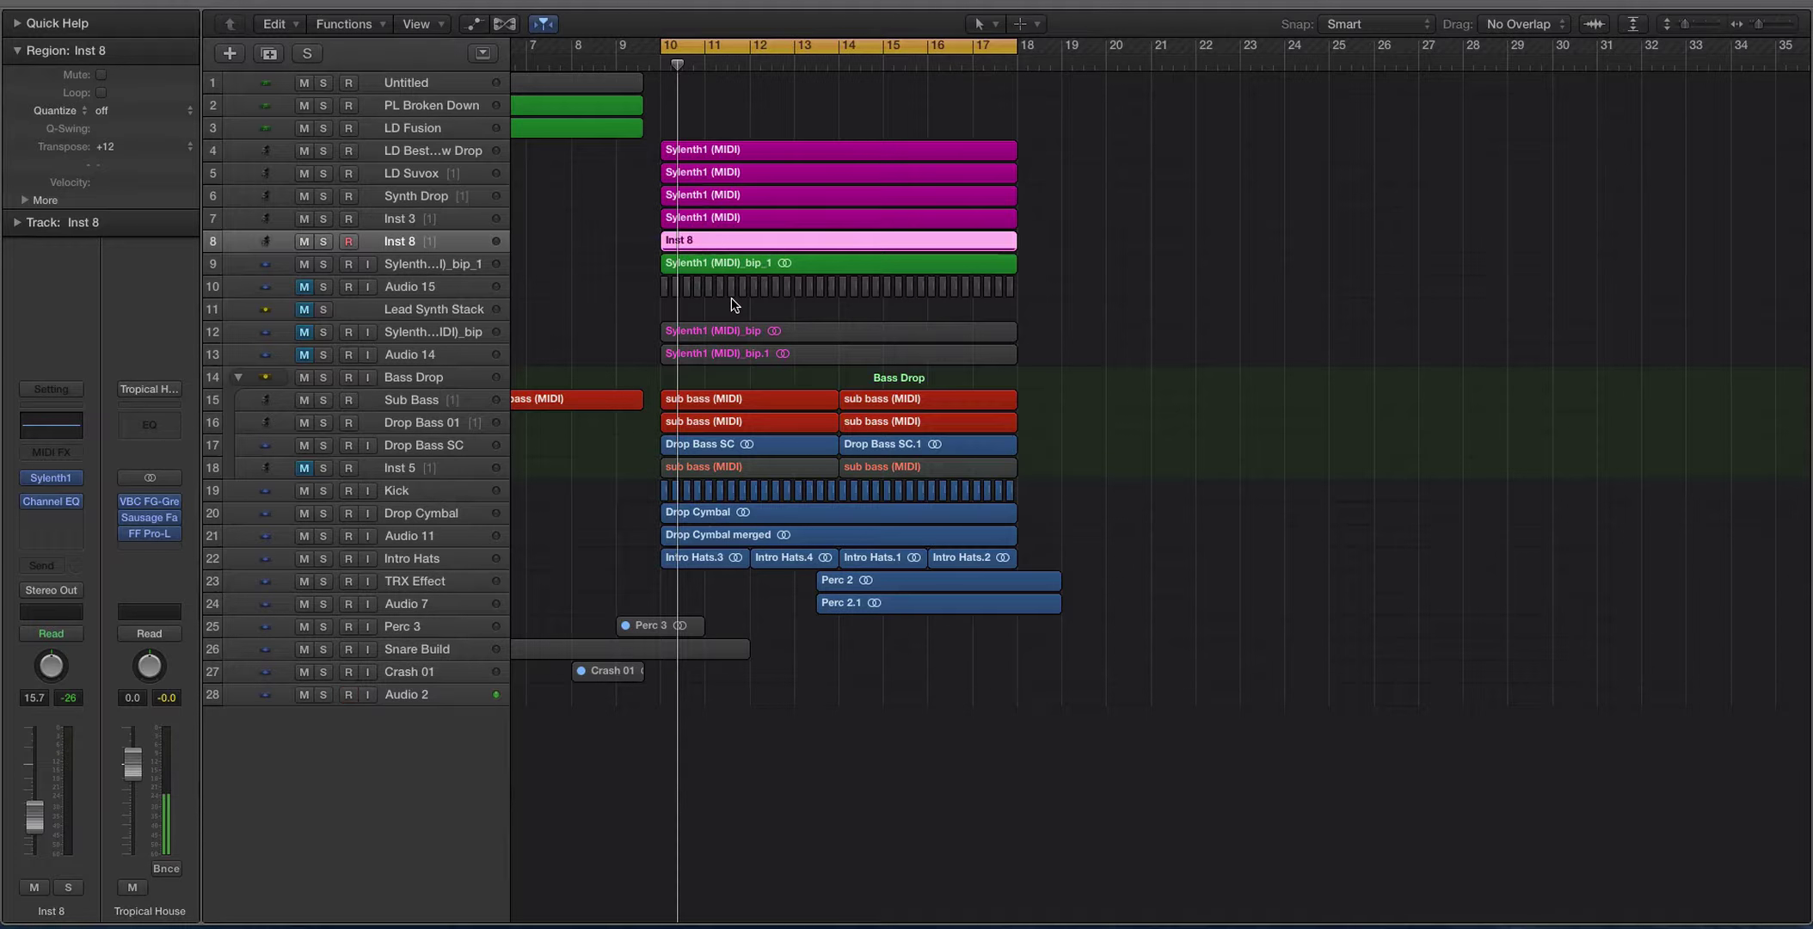
{"action": "scroll", "coordinate": [731, 306], "scroll_direction": "left", "scroll_amount": 1}
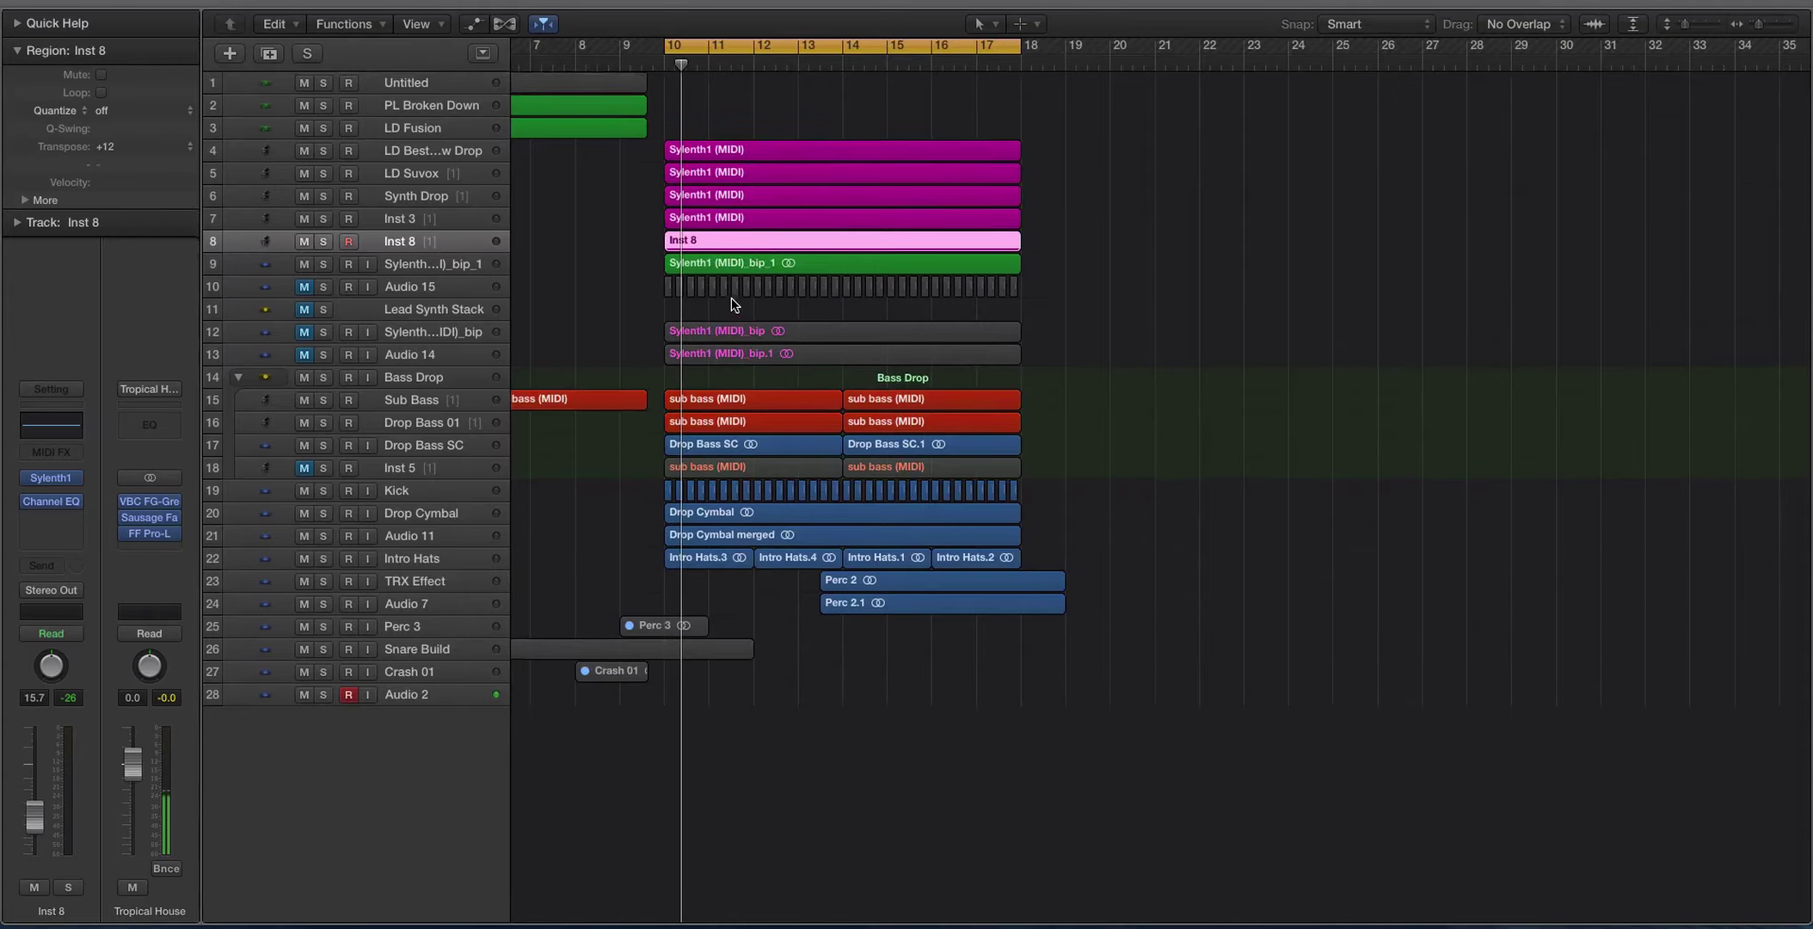